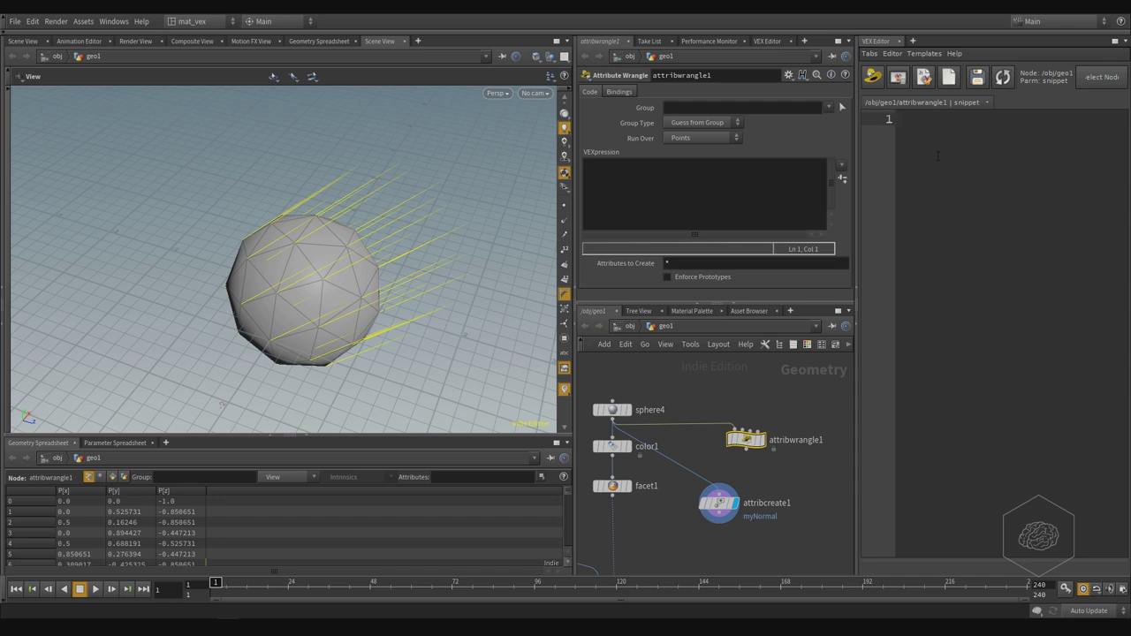
# - Write the line 'vector @N={0,1,0};' in attribwrangle1's snippet
pyautogui.write('vector')
pyautogui.write(' @N')
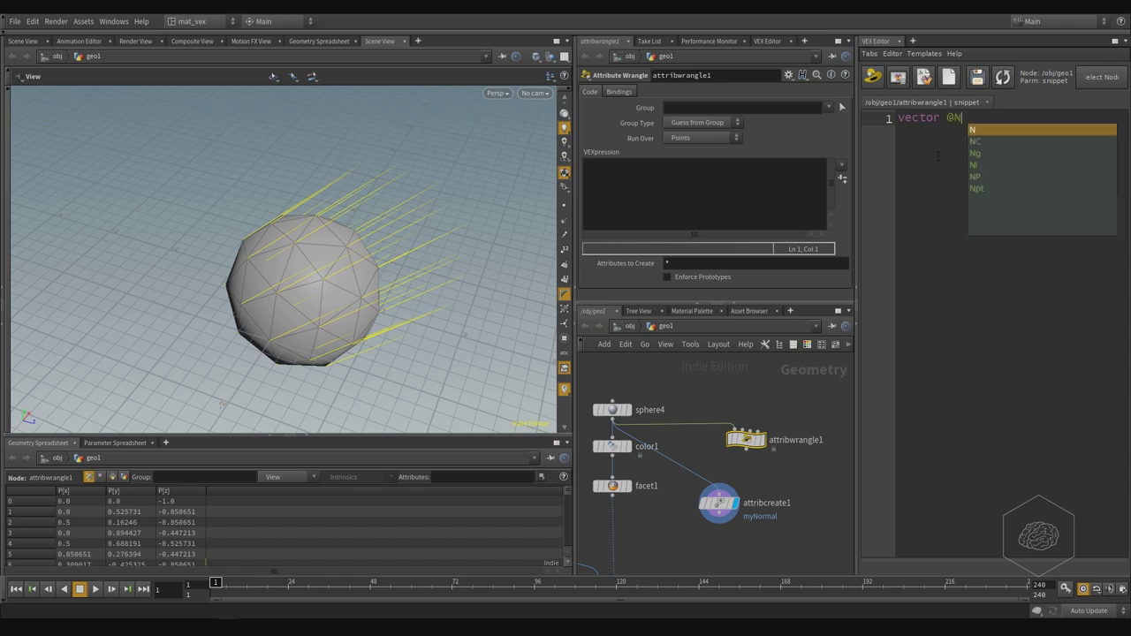
pyautogui.press('Escape')
pyautogui.write('=')
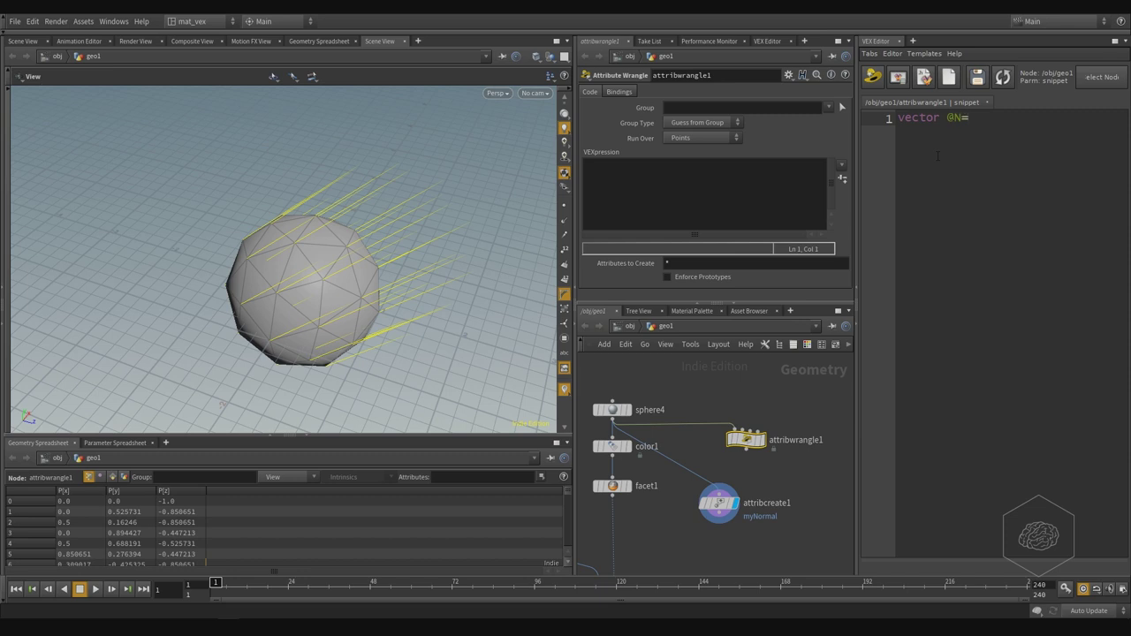
pyautogui.write('{}')
pyautogui.write('0,')
pyautogui.write('10')
pyautogui.press('BackSpace')
pyautogui.write(',0')
pyautogui.hotkey('shift', 'Right')
pyautogui.press('Right')
pyautogui.press('Right')
pyautogui.write(';')
# - Add the comment '//create a normal direction' above it and indent the vector line
pyautogui.press('Return')
pyautogui.press('Up')
pyautogui.press('Return')
pyautogui.press('Return')
pyautogui.press('Up')
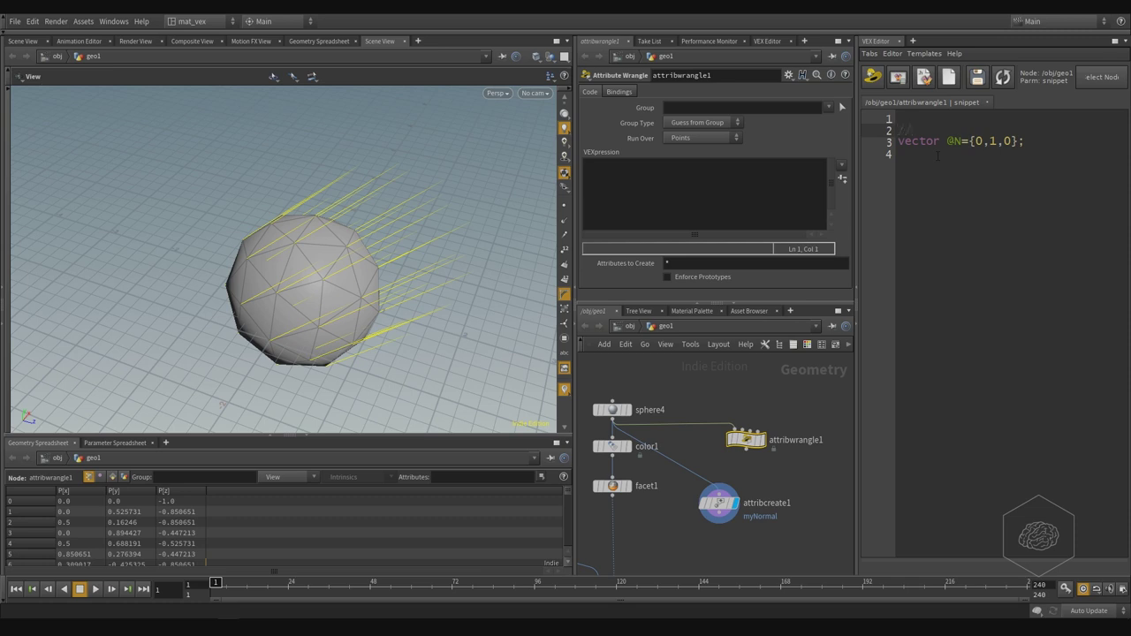
pyautogui.write('create a n')
pyautogui.write('ormal')
pyautogui.write(' direction')
pyautogui.press('Tab')
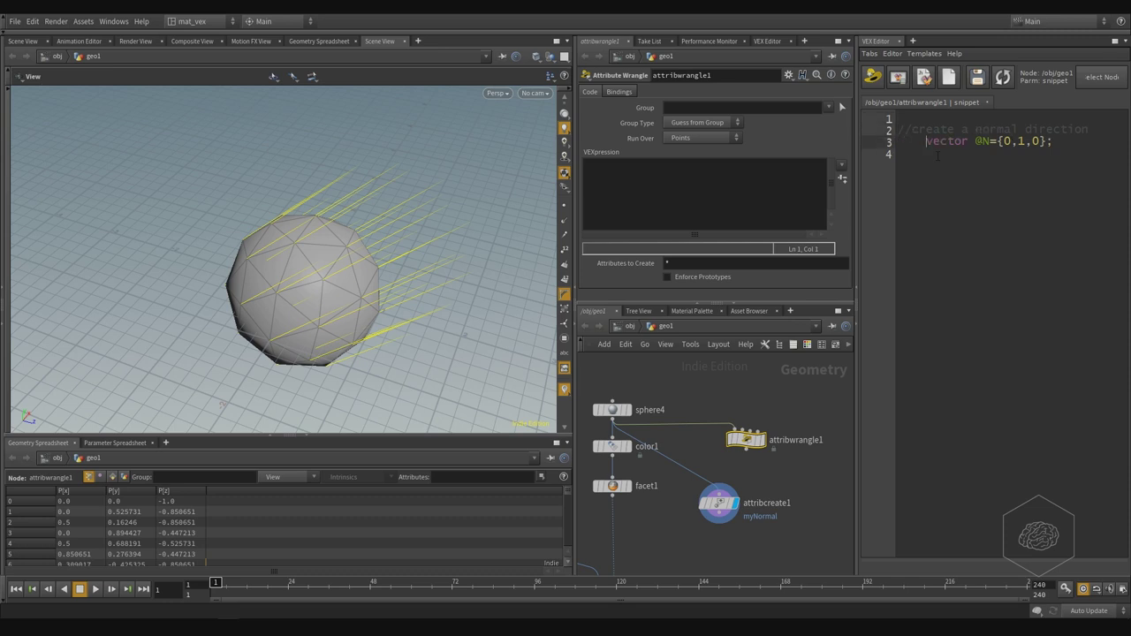
pyautogui.press('Down')
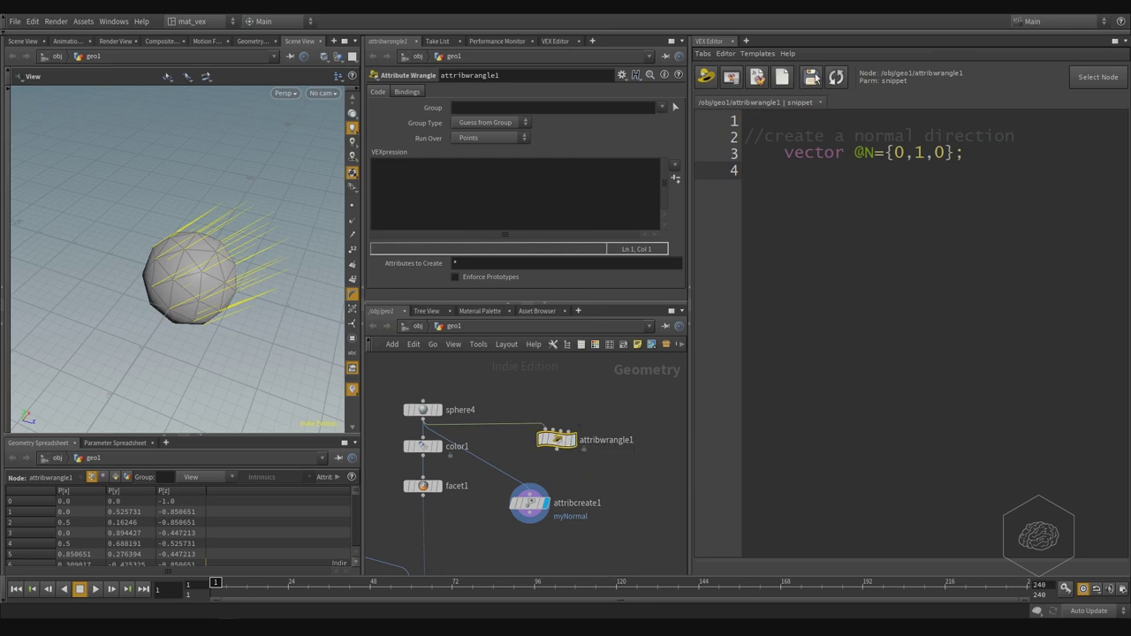
# - Apply the VEX Editor code to attribwrangle1's VEXpression field
pyautogui.click(812, 78)
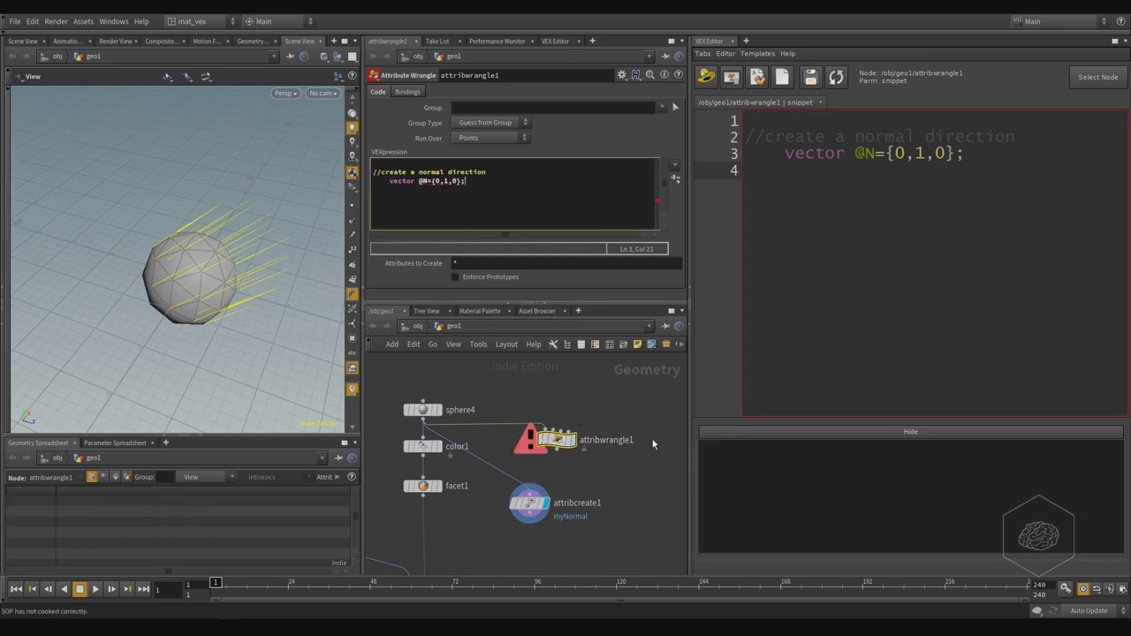
pyautogui.click(430, 181)
pyautogui.scroll(-2, 529, 409)
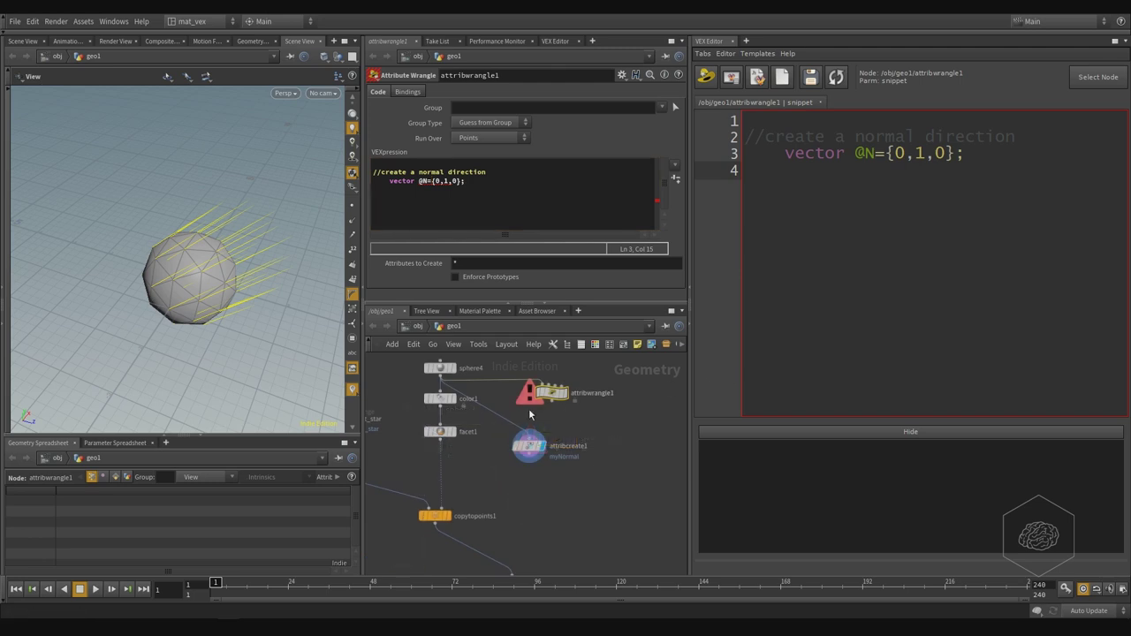
# - Move attribwrangle1 up and to the right in the network editor
pyautogui.moveTo(549, 394); pyautogui.dragTo(656, 472)
pyautogui.scroll(-2, 548, 516)
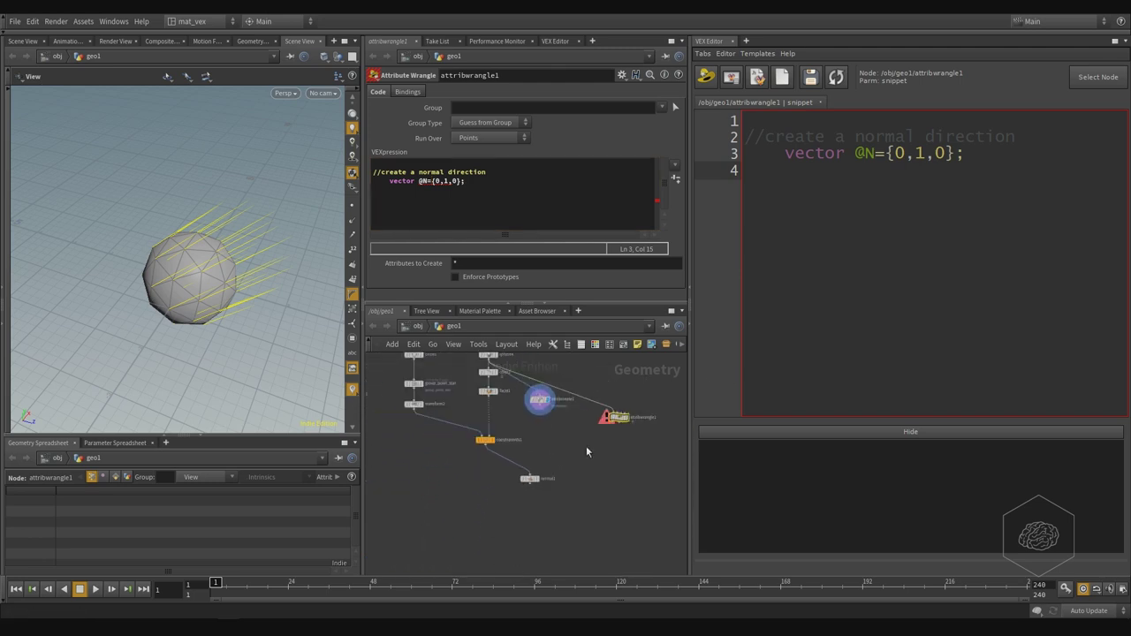
pyautogui.scroll(-2, 502, 517)
pyautogui.moveTo(517, 487); pyautogui.dragTo(565, 449)
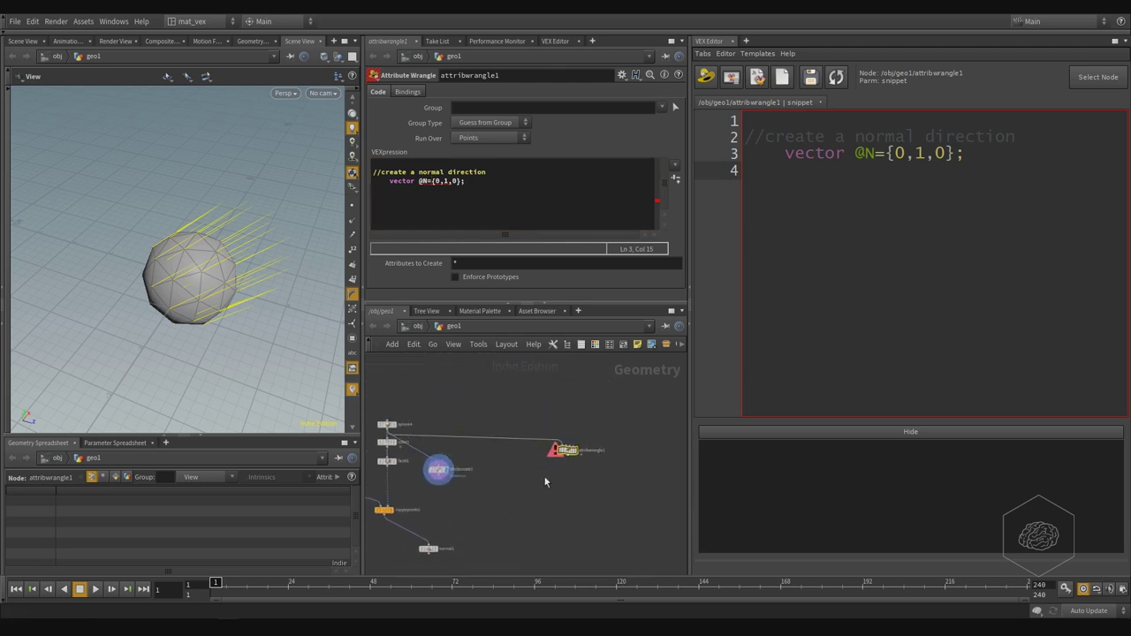
# - Add a For-Each Point loop, searched as 'for each', and place its begin and end nodes
pyautogui.press('Tab')
pyautogui.write('fo')
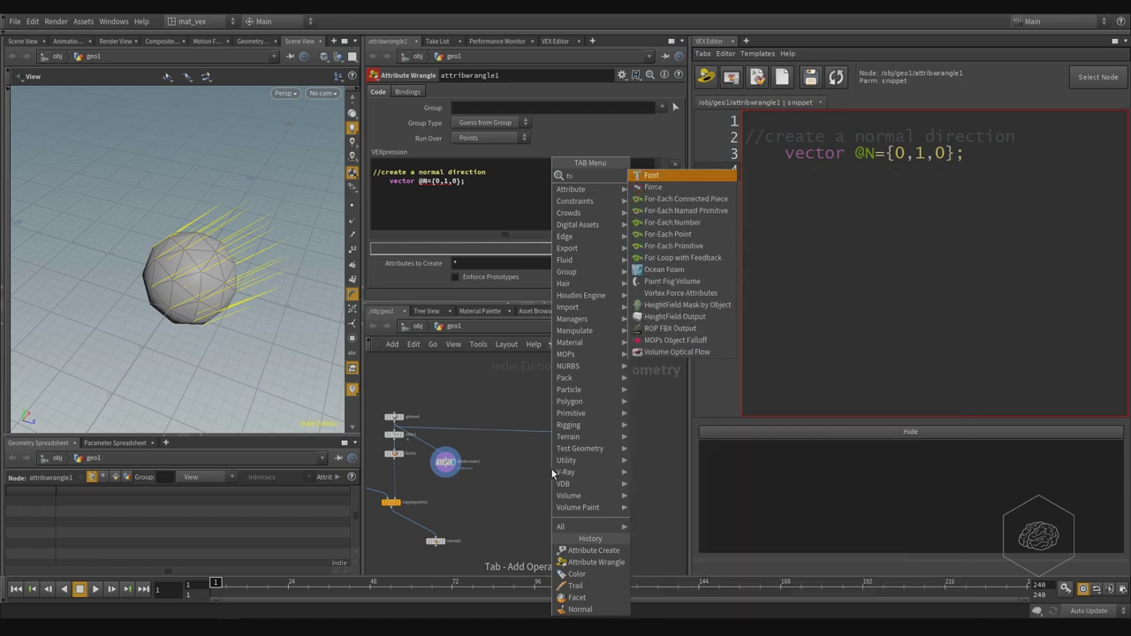
pyautogui.write('r each')
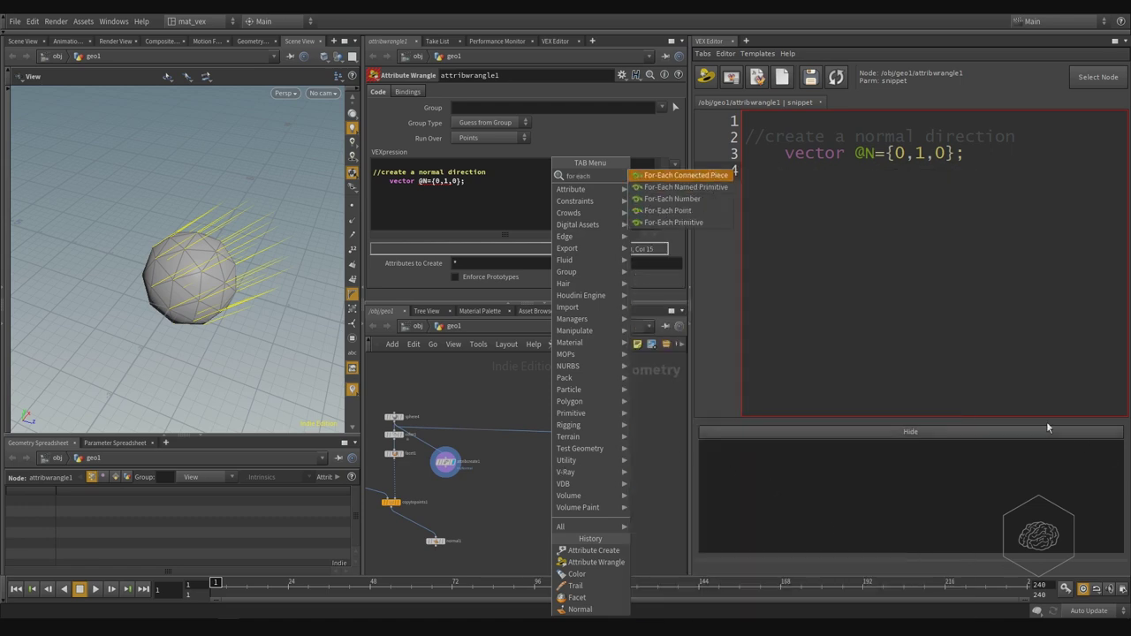
pyautogui.click(692, 210)
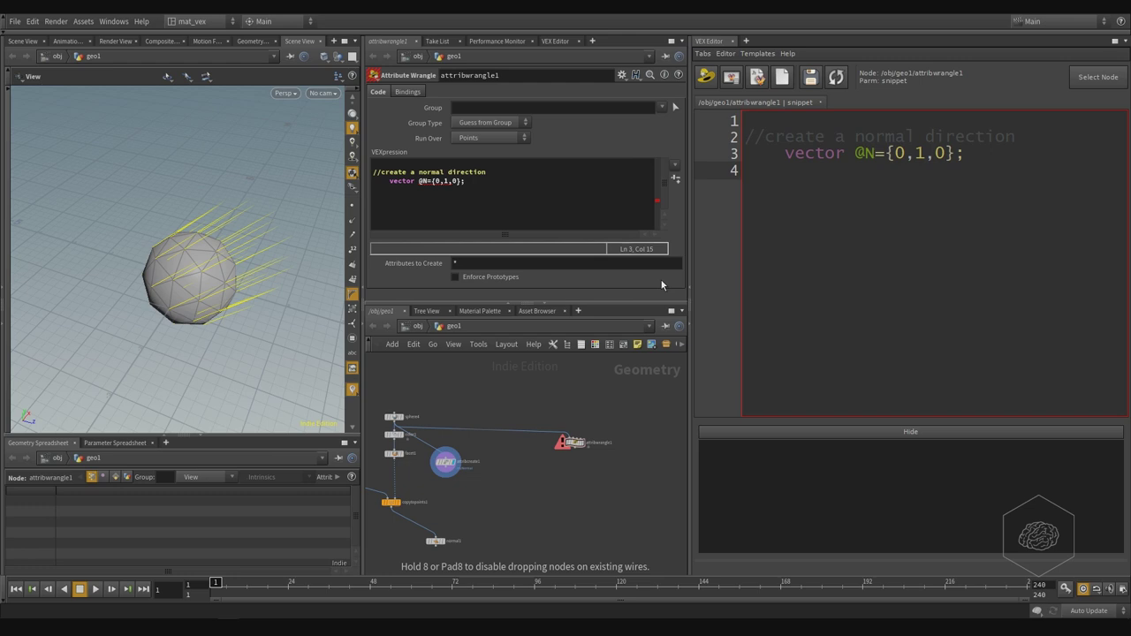
pyautogui.click(578, 495)
pyautogui.scroll(3, 595, 535)
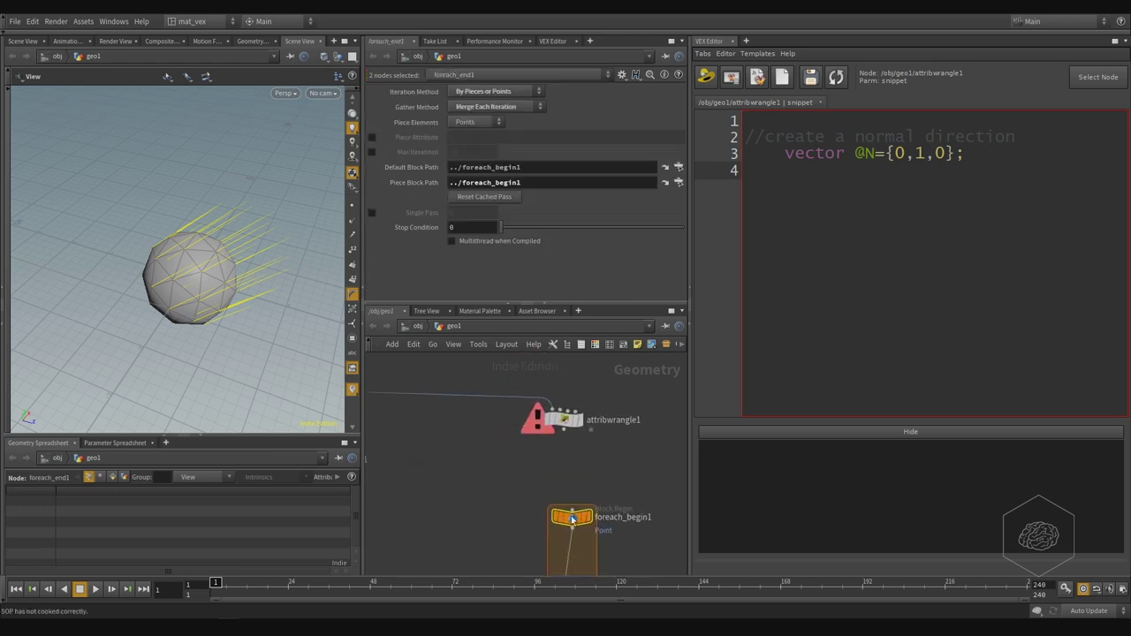
pyautogui.moveTo(571, 520); pyautogui.dragTo(559, 522)
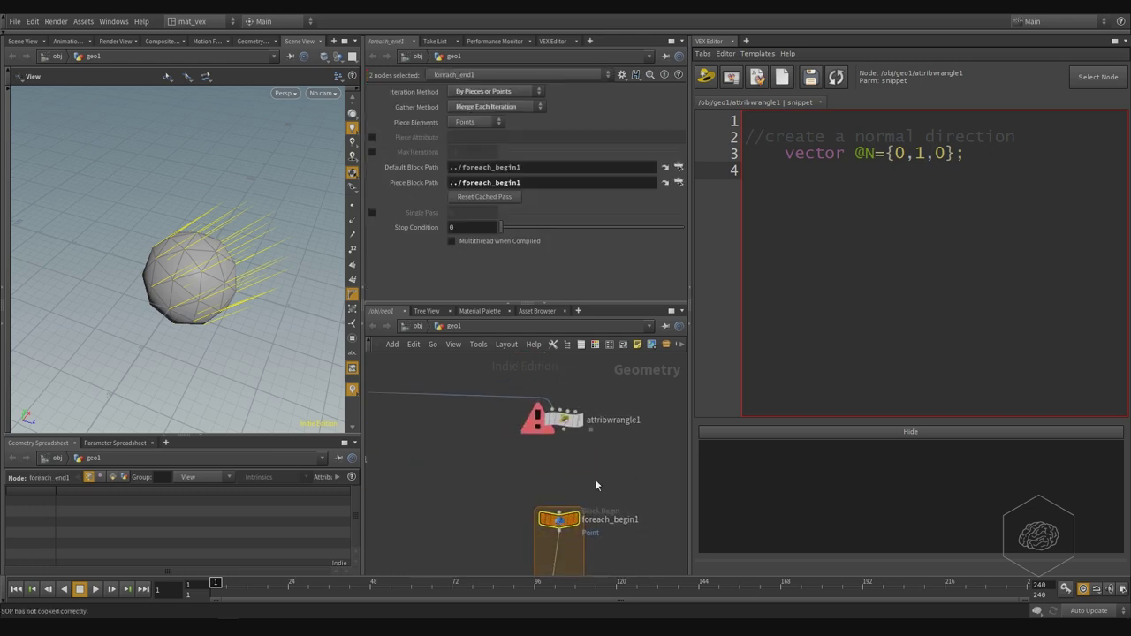
# - Wire attribwrangle1's output into foreach_begin1
pyautogui.click(597, 485)
pyautogui.click(571, 433)
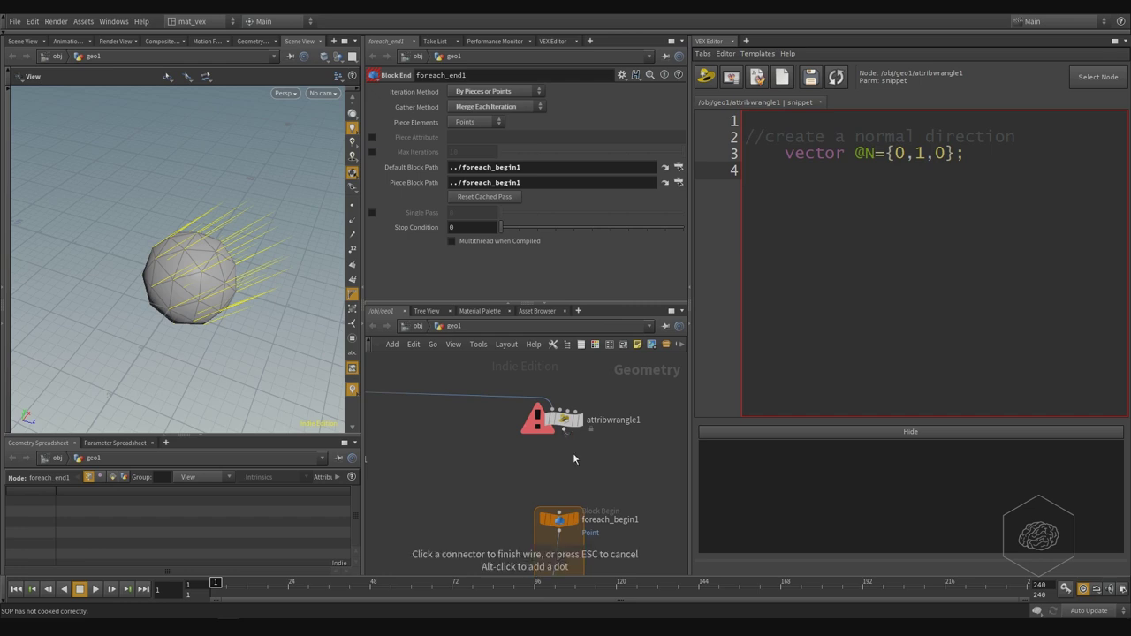
pyautogui.click(559, 511)
pyautogui.moveTo(558, 511)
pyautogui.mouseDown(button='middle')
pyautogui.moveTo(582, 405)
pyautogui.moveTo(544, 473)
pyautogui.mouseUp(button='middle')
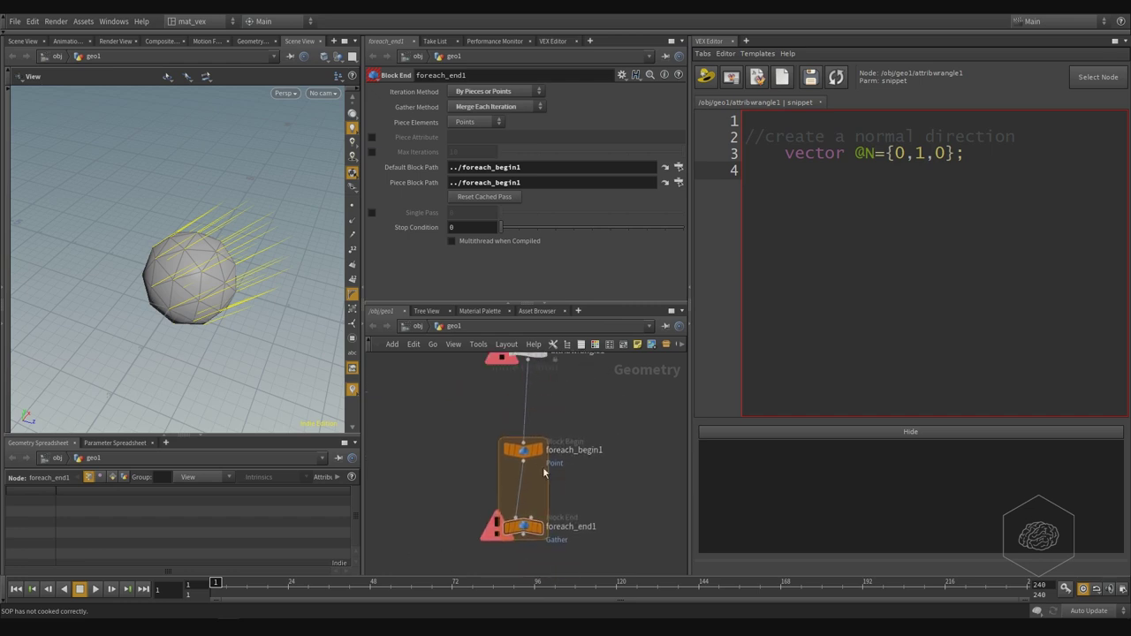
pyautogui.moveTo(588, 398); pyautogui.dragTo(595, 470, button='middle')
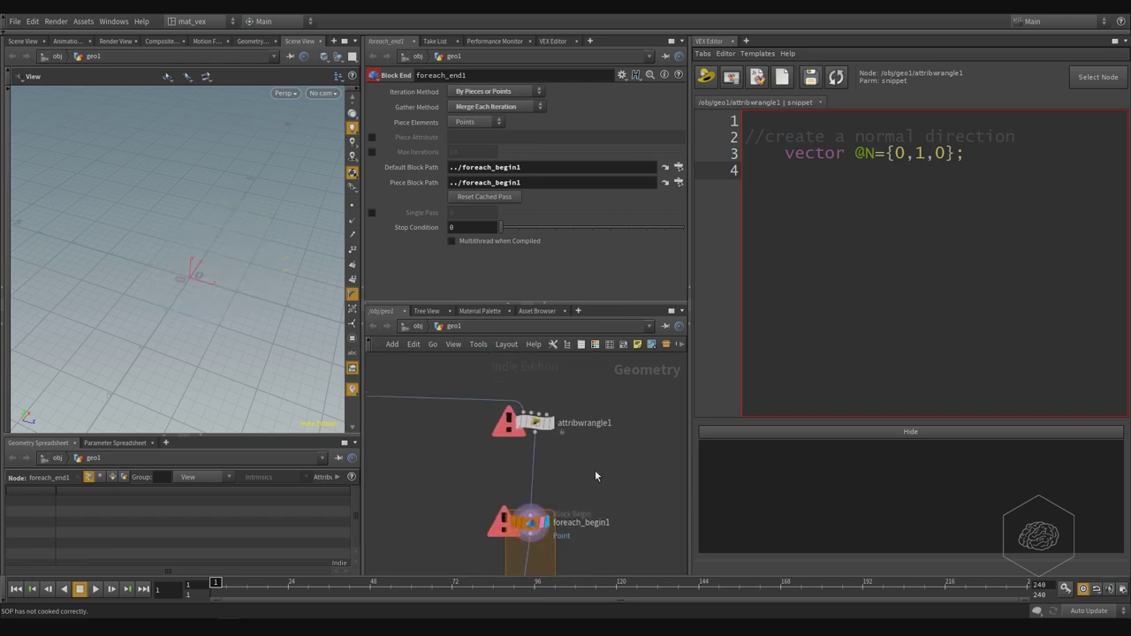
# - Review attribwrangle1's parameters and check the error on foreach_end1
pyautogui.click(530, 422)
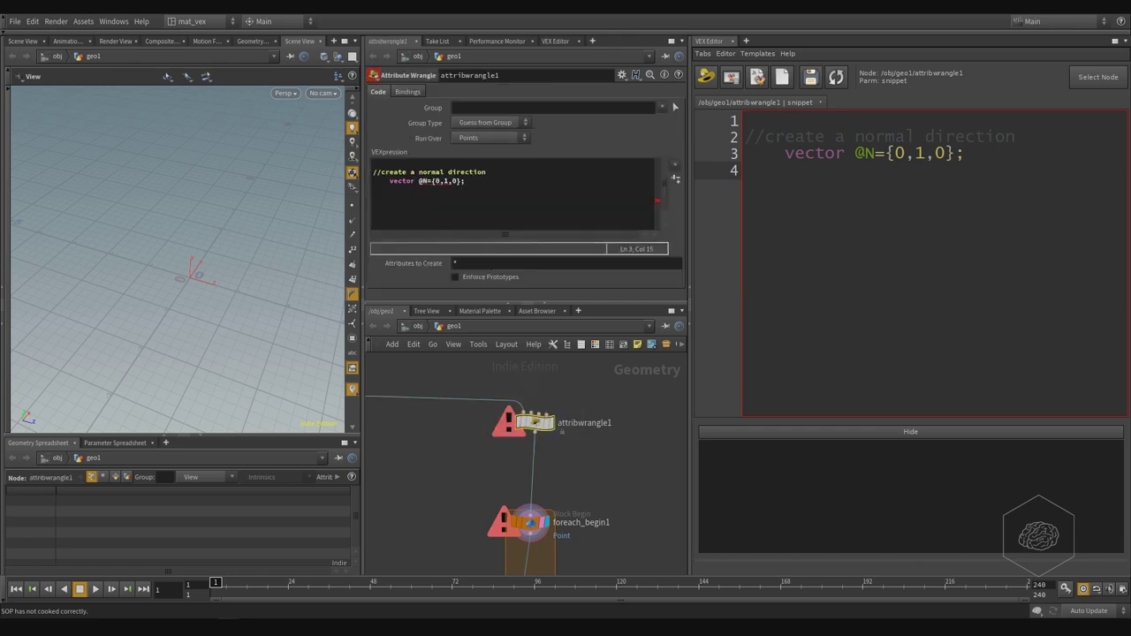
pyautogui.scroll(-3, 640, 535)
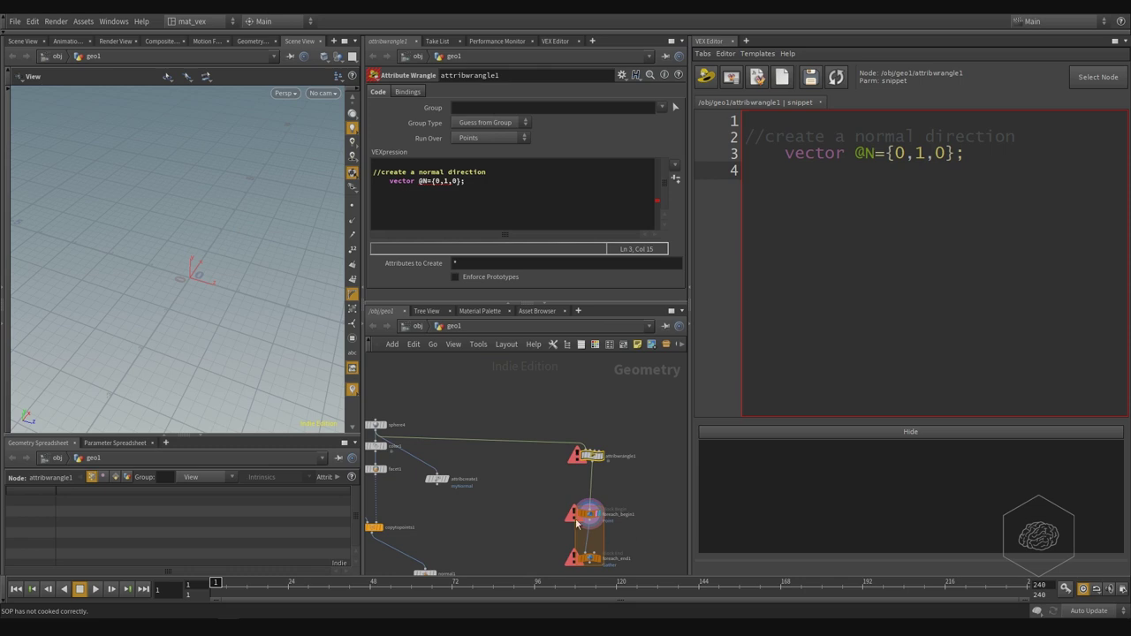
pyautogui.scroll(2, 547, 527)
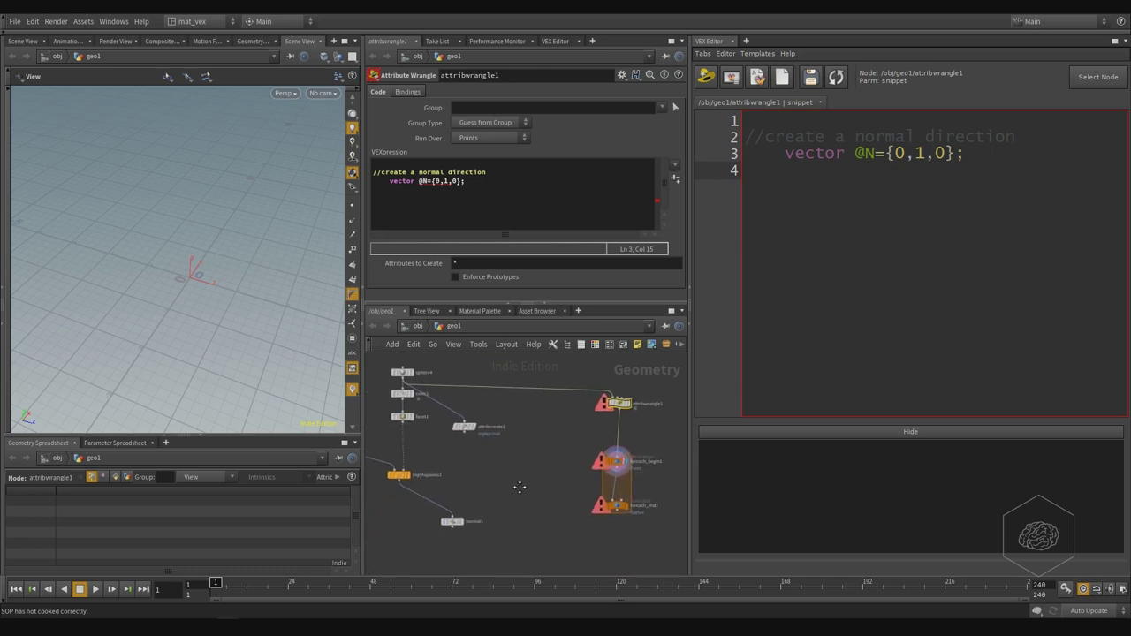
pyautogui.scroll(3, 588, 482)
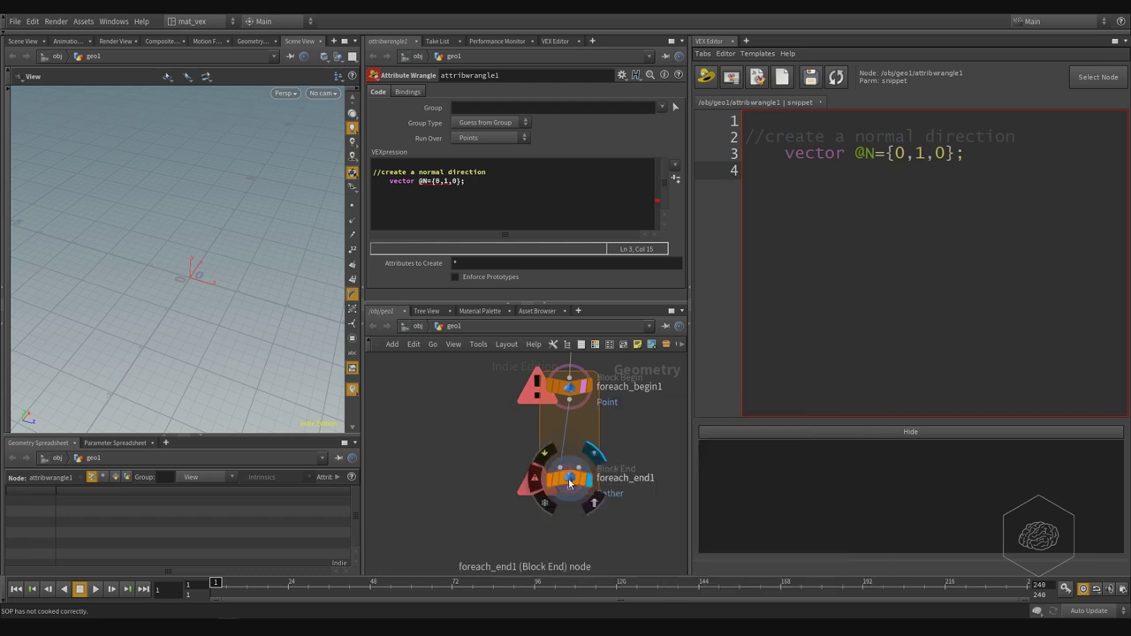
pyautogui.middleClick(569, 483)
# - Set the display flag on sphere4 and reposition it in the network
pyautogui.moveTo(569, 483); pyautogui.dragTo(710, 583, button='middle')
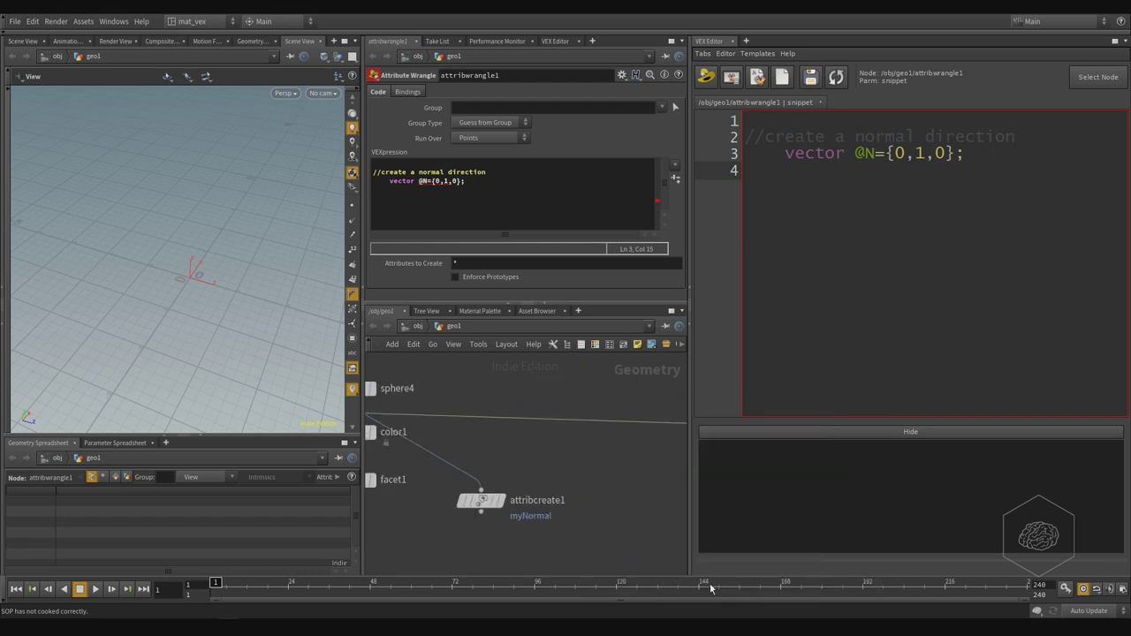
pyautogui.click(460, 444)
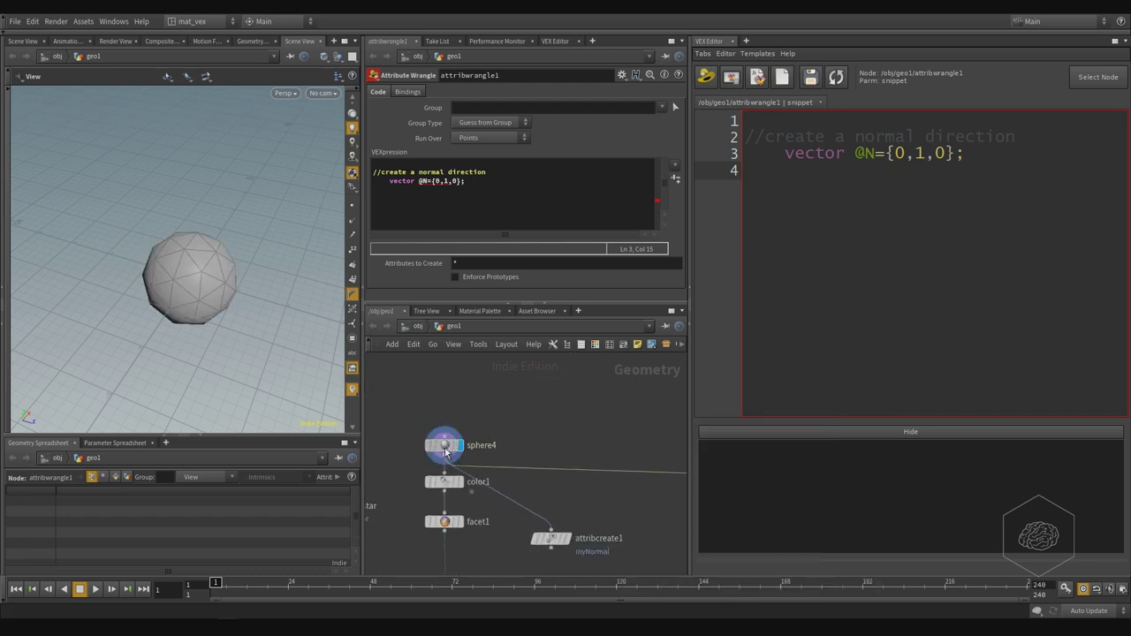
pyautogui.moveTo(444, 445); pyautogui.dragTo(551, 417)
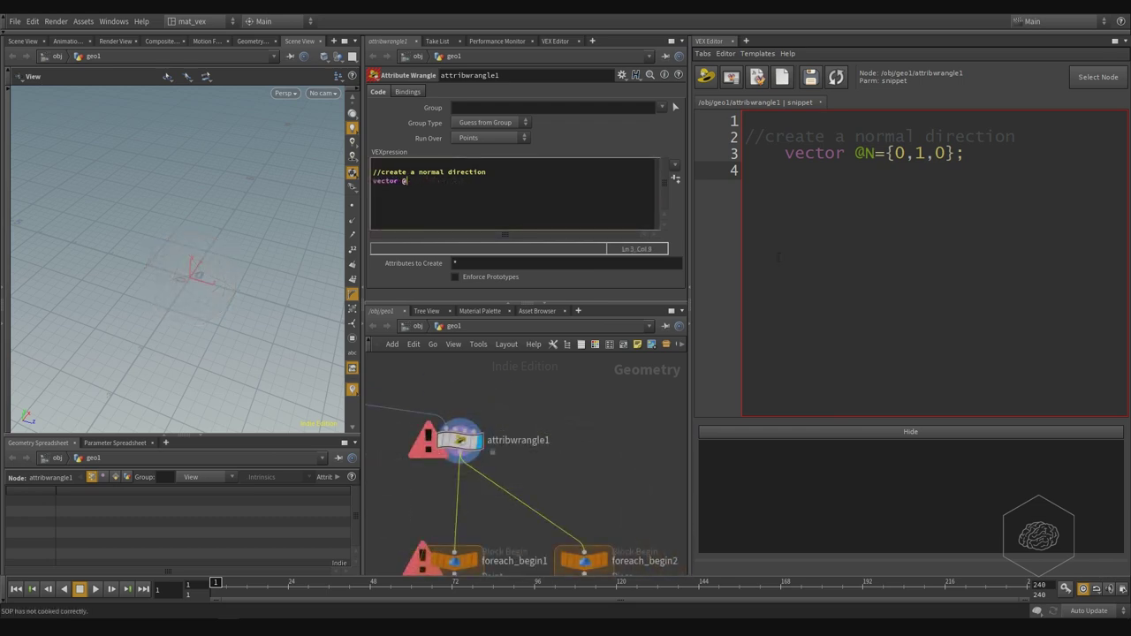
# - Rewrite line 3 as 'vector @N = {0,1,0};' and click away so attribwrangle1 recooks
pyautogui.write('N ')
pyautogui.write('=')
pyautogui.press('Left')
pyautogui.press('Left')
pyautogui.press('Left')
pyautogui.hotkey('shift', 'Up')
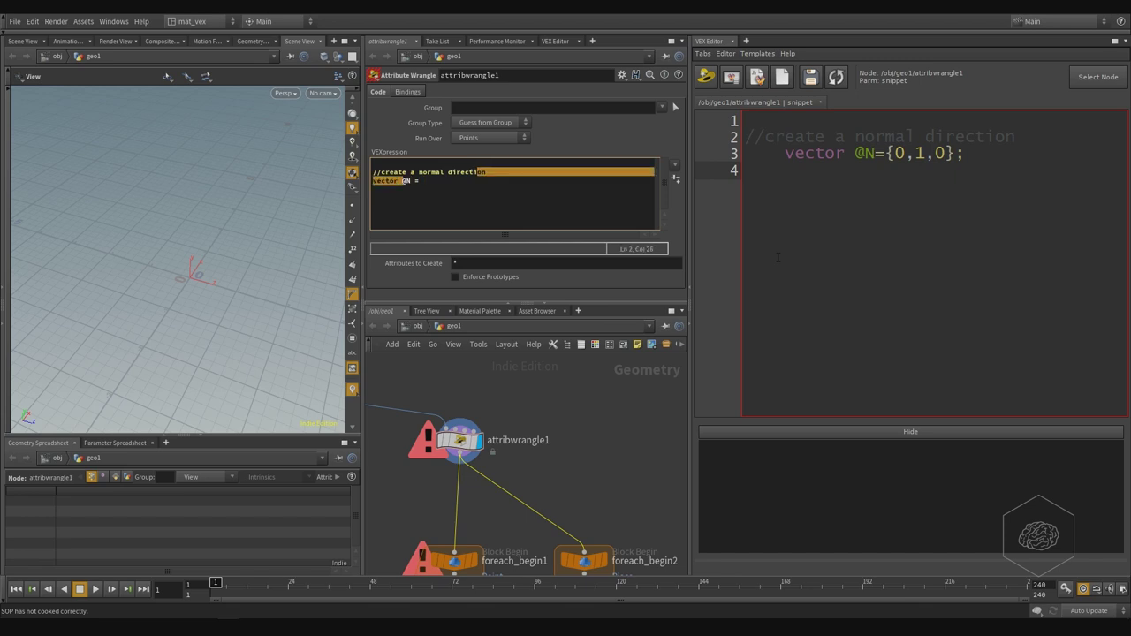
pyautogui.press('Down')
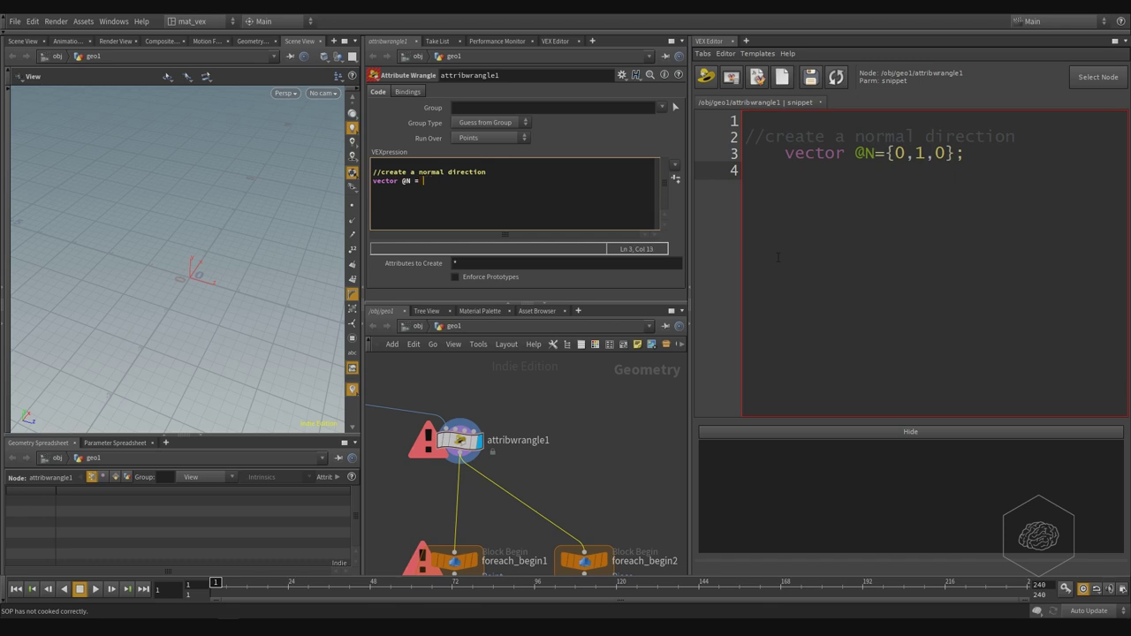
pyautogui.write('{')
pyautogui.write('0')
pyautogui.write(',10')
pyautogui.press('BackSpace')
pyautogui.write(',')
pyautogui.write('0')
pyautogui.press('Right')
pyautogui.write(';')
pyautogui.press('Return')
pyautogui.click(601, 418)
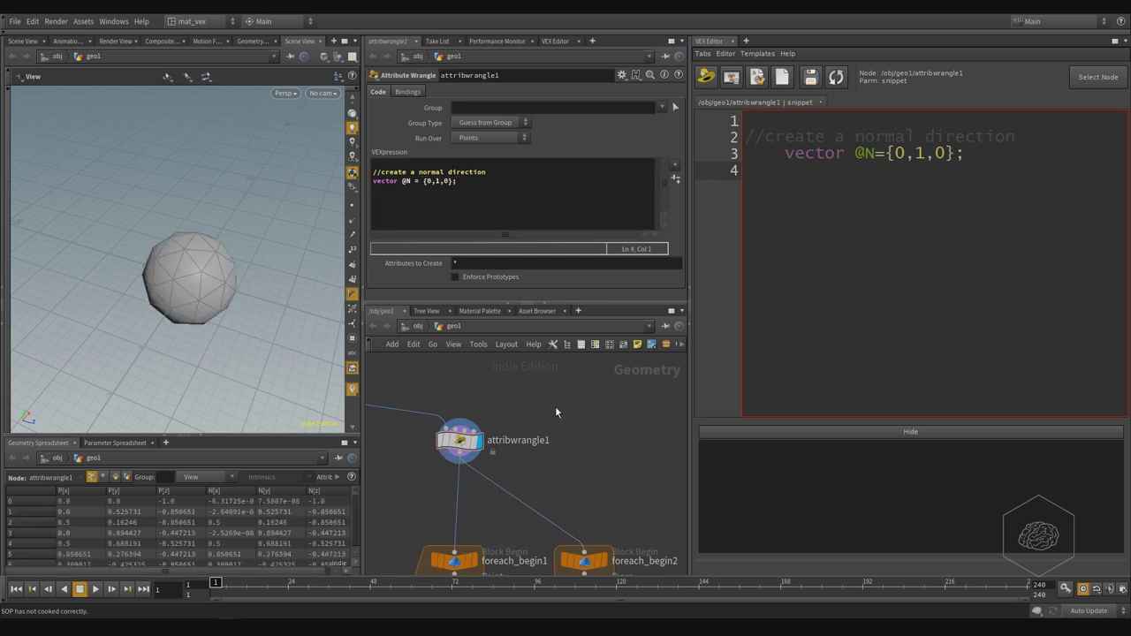
# - Delete the extra foreach_begin2 and foreach_end2 nodes
pyautogui.click(502, 195)
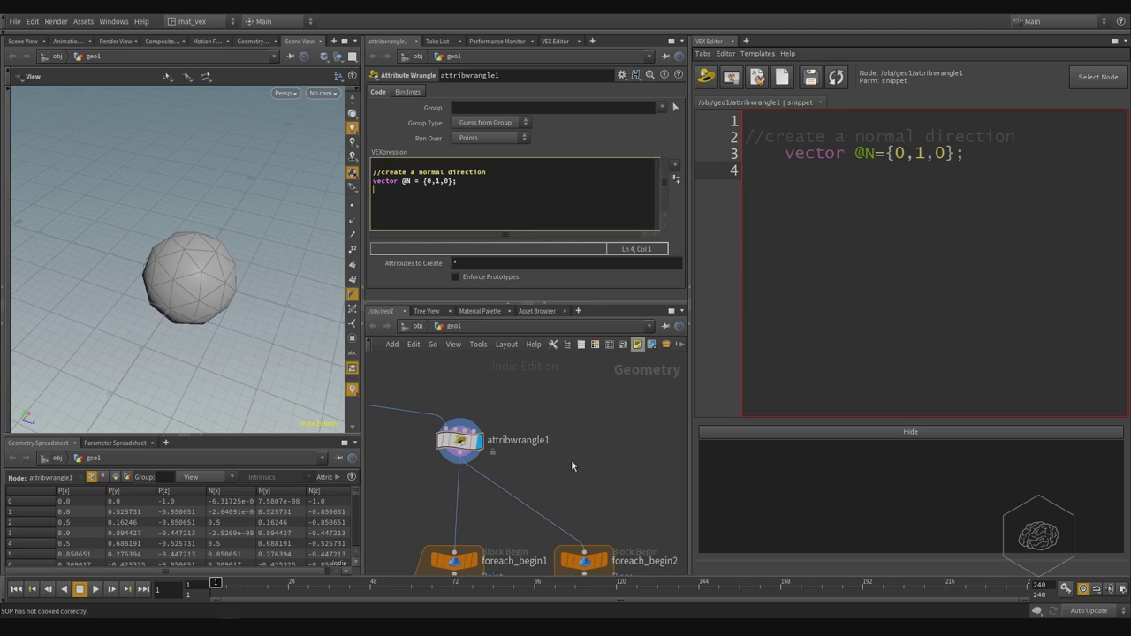
pyautogui.moveTo(573, 469); pyautogui.dragTo(601, 348, button='middle')
pyautogui.moveTo(672, 391); pyautogui.dragTo(557, 616)
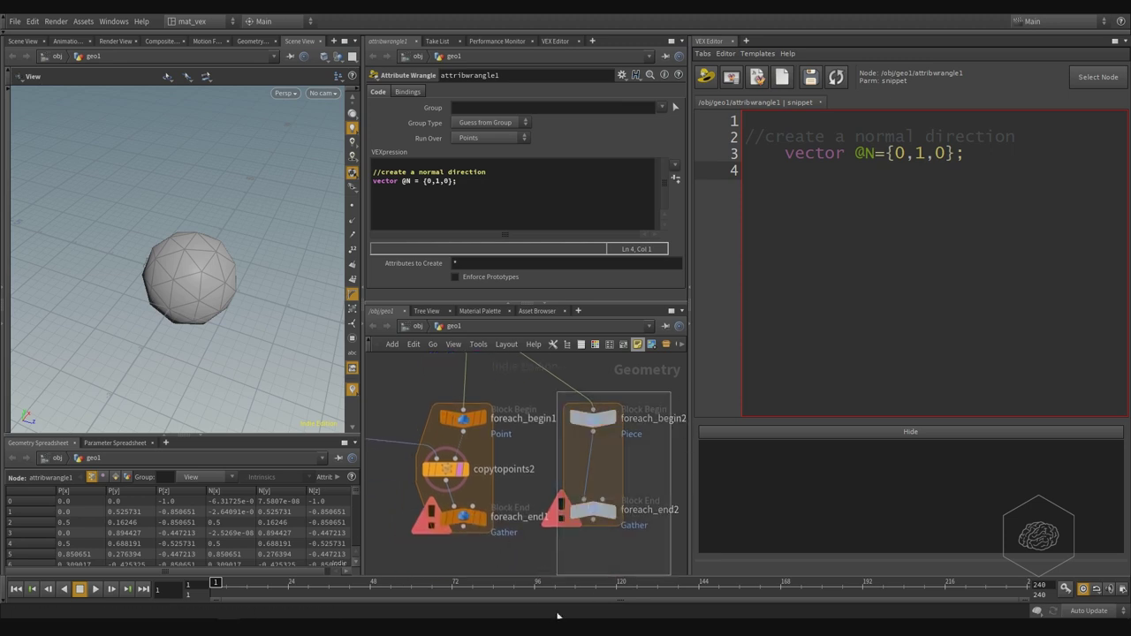
pyautogui.press('Delete')
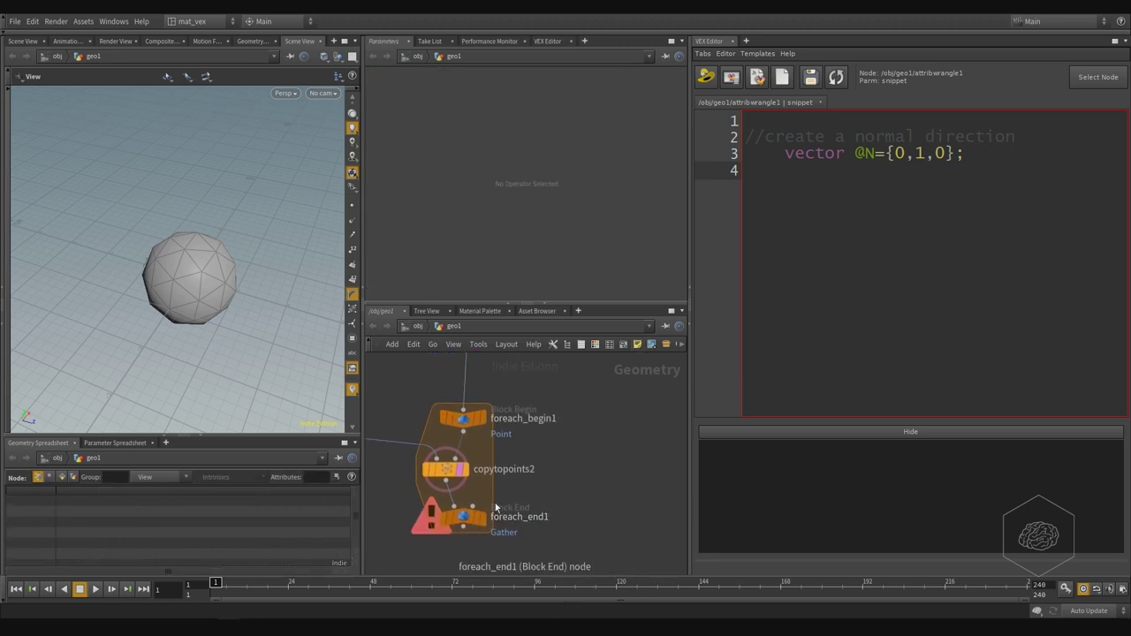
# - Set the display flag on foreach_end1 and orbit in on the star-covered sphere
pyautogui.click(486, 516)
pyautogui.click(463, 518)
pyautogui.moveTo(429, 473); pyautogui.dragTo(475, 502, button='middle')
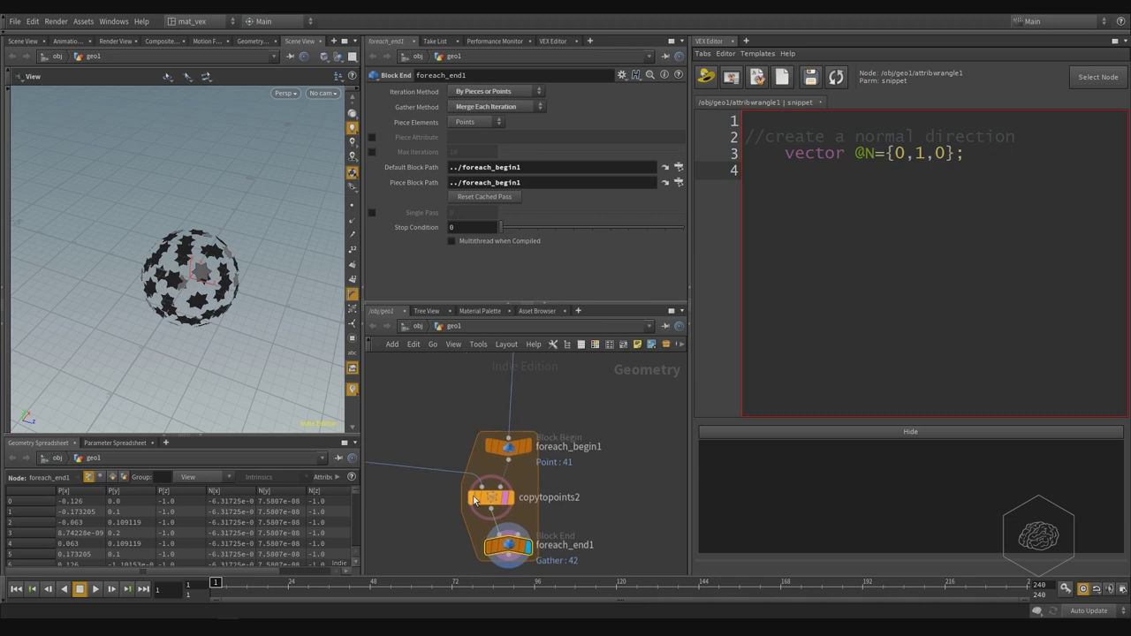
pyautogui.scroll(2, 474, 500)
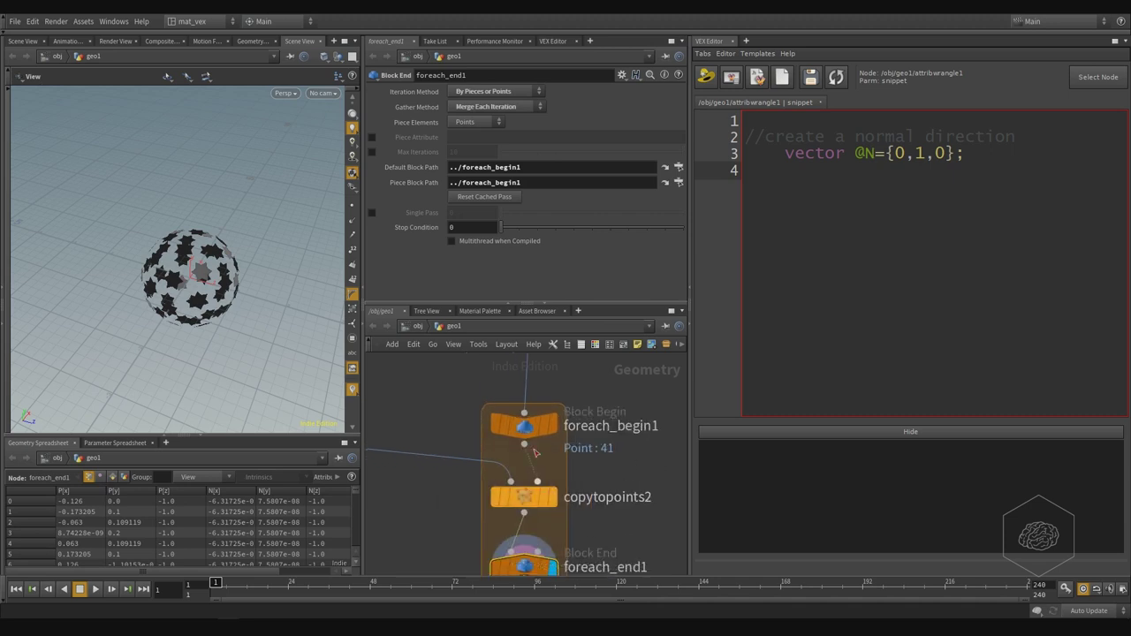
pyautogui.scroll(-4, 530, 495)
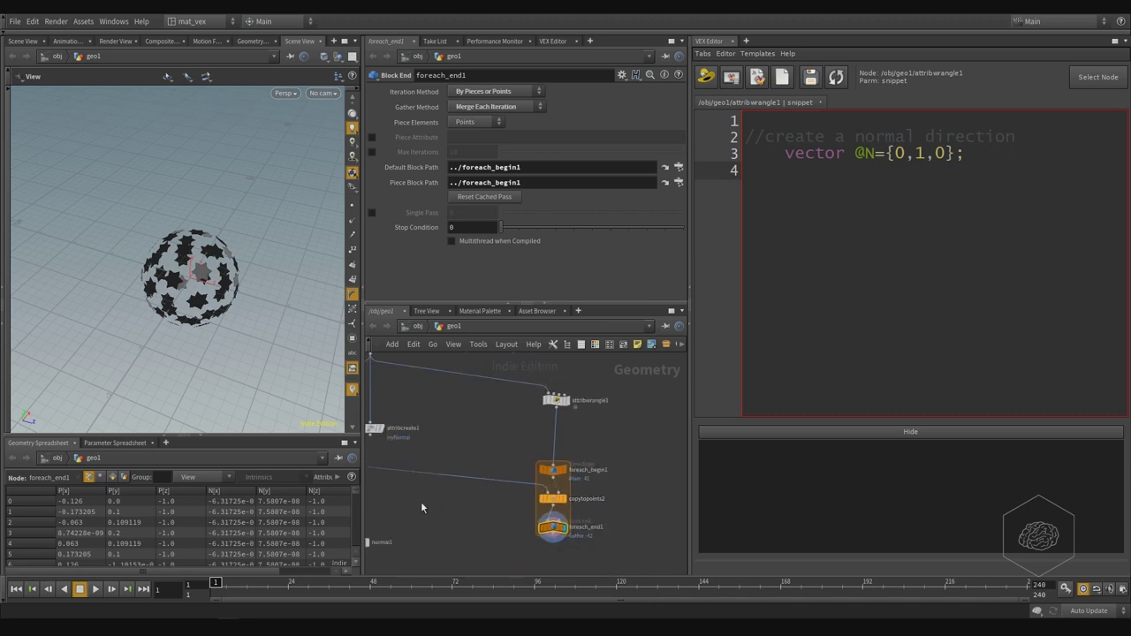
pyautogui.scroll(-3, 421, 508)
pyautogui.scroll(-2, 553, 468)
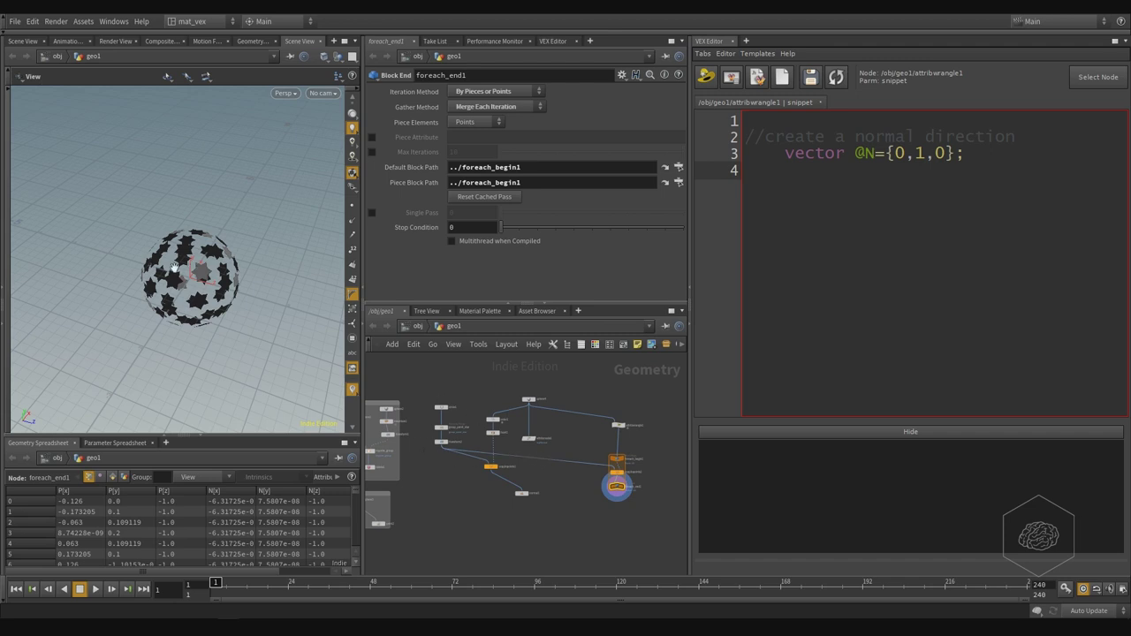
pyautogui.moveTo(175, 265)
pyautogui.mouseDown()
pyautogui.moveTo(175, 190)
pyautogui.moveTo(228, 343)
pyautogui.mouseUp()
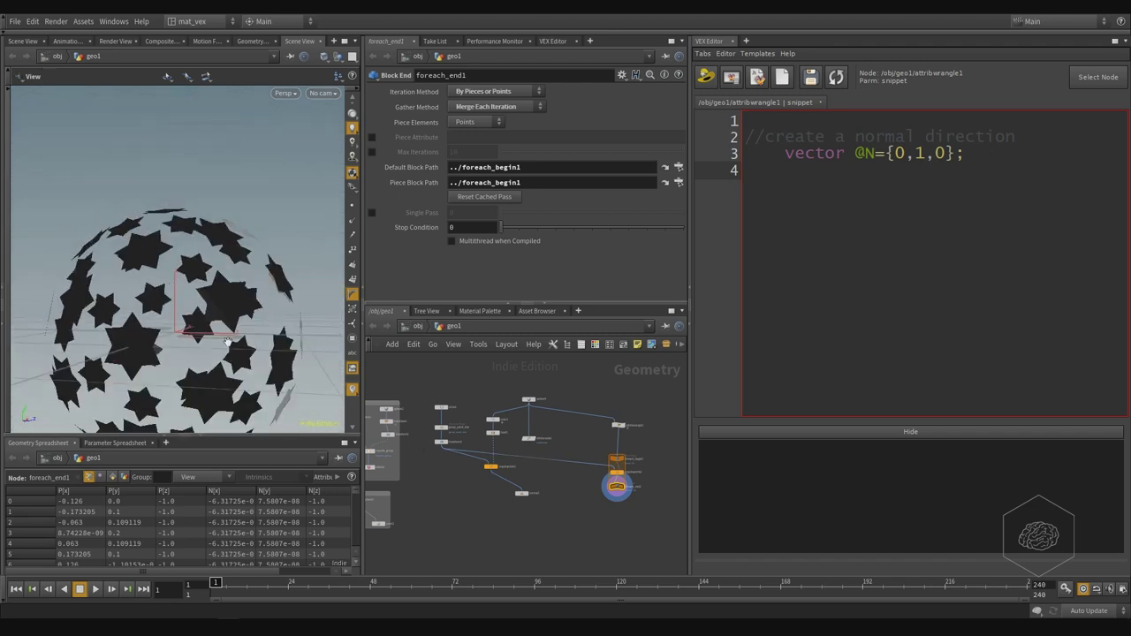
# - Bypass attribwrangle1 and orbit the viewport to inspect the unoriented stars
pyautogui.scroll(3, 642, 459)
pyautogui.click(604, 413)
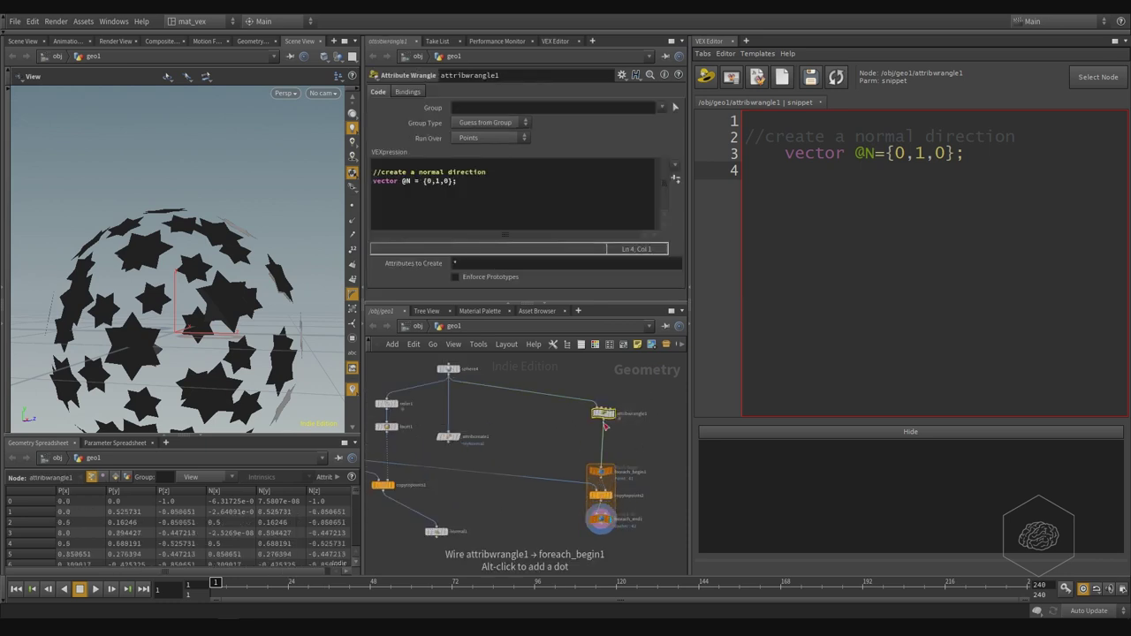
pyautogui.click(611, 413)
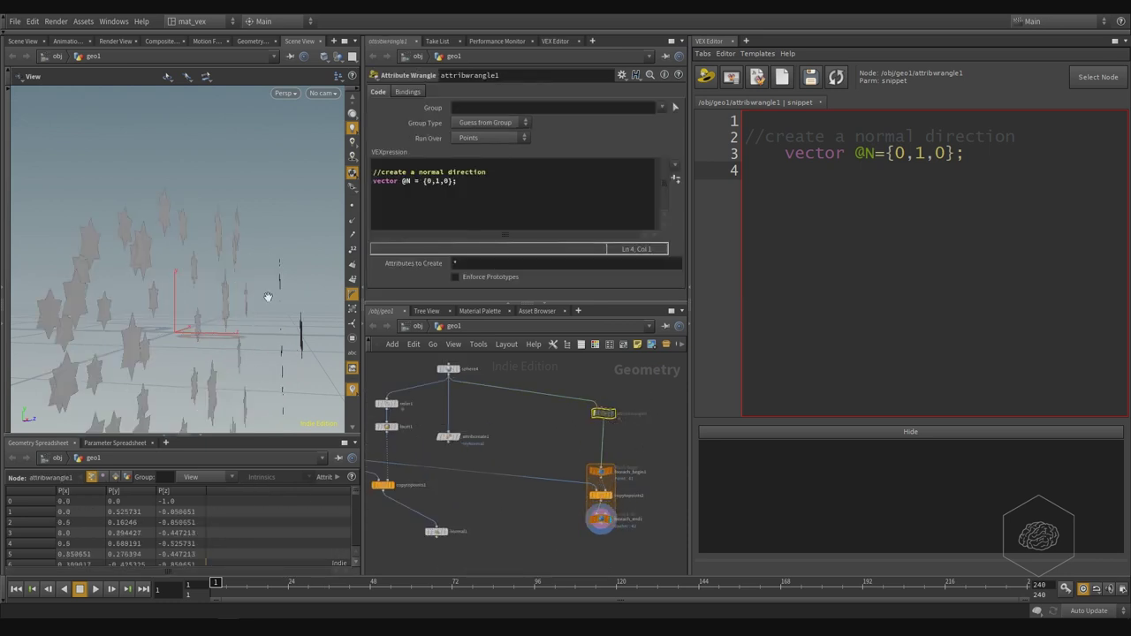
pyautogui.moveTo(268, 297); pyautogui.dragTo(260, 265)
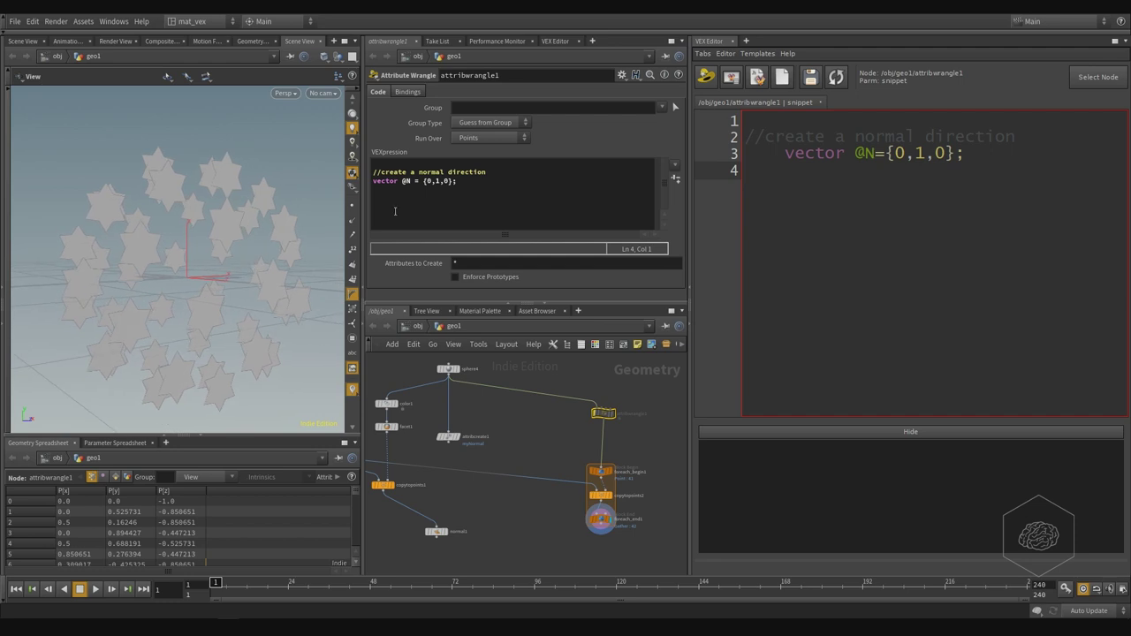
pyautogui.moveTo(168, 285)
pyautogui.mouseDown()
pyautogui.moveTo(256, 311)
pyautogui.moveTo(97, 303)
pyautogui.moveTo(177, 295)
pyautogui.moveTo(149, 304)
pyautogui.mouseUp()
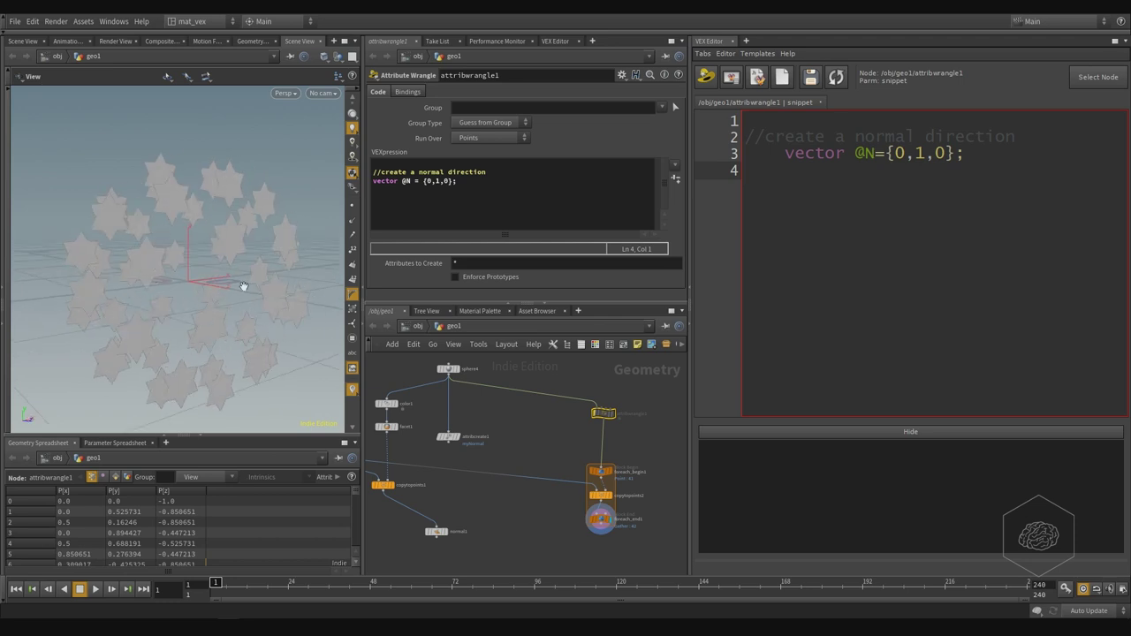
pyautogui.moveTo(244, 287); pyautogui.dragTo(178, 285)
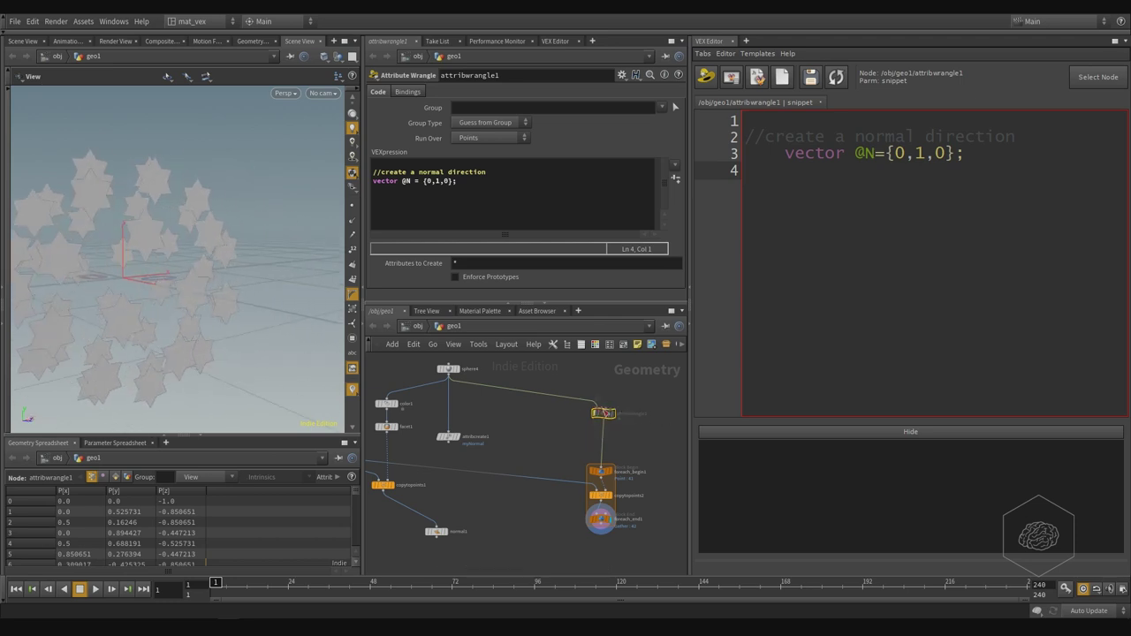
# - Turn attribwrangle1's bypass off and re-frame the star sphere
pyautogui.click(606, 414)
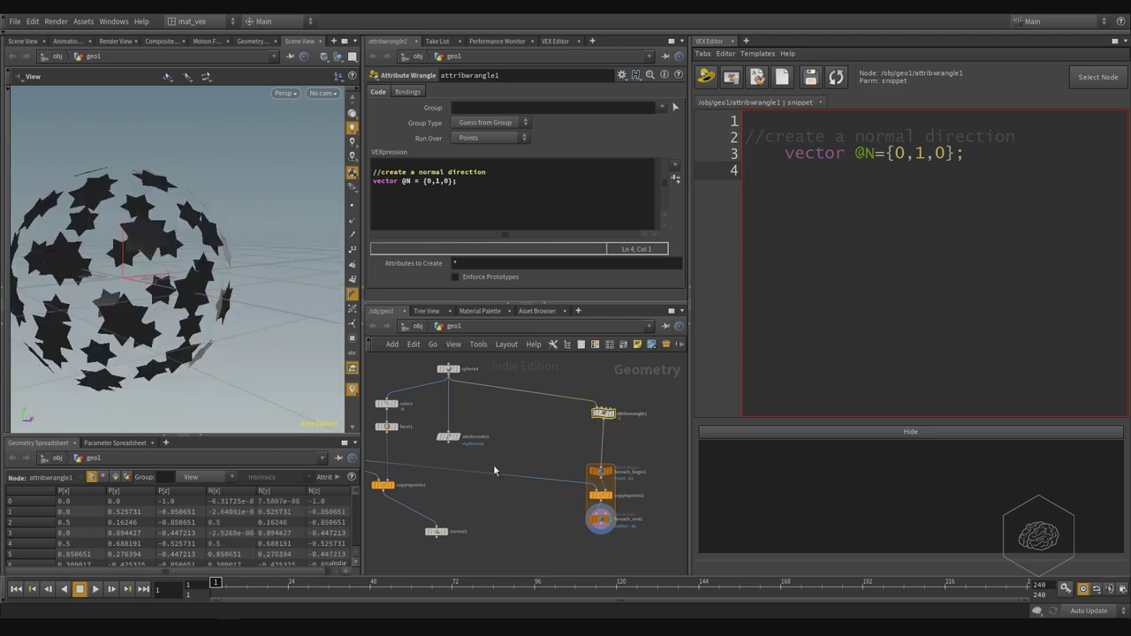
pyautogui.moveTo(266, 317); pyautogui.dragTo(259, 274)
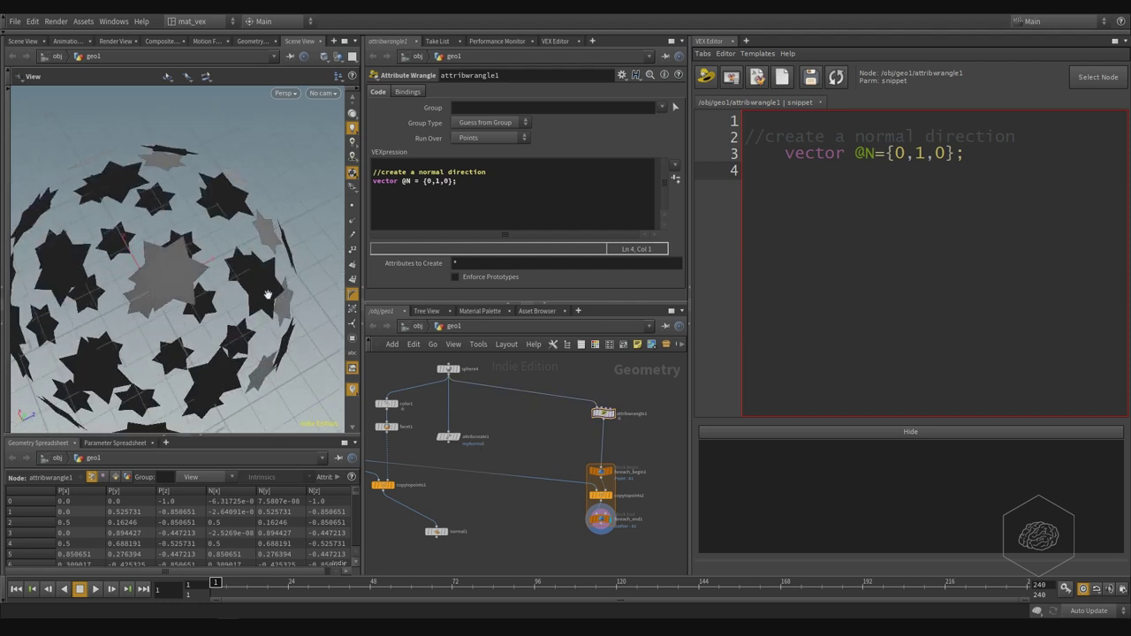
pyautogui.moveTo(260, 393); pyautogui.dragTo(229, 313)
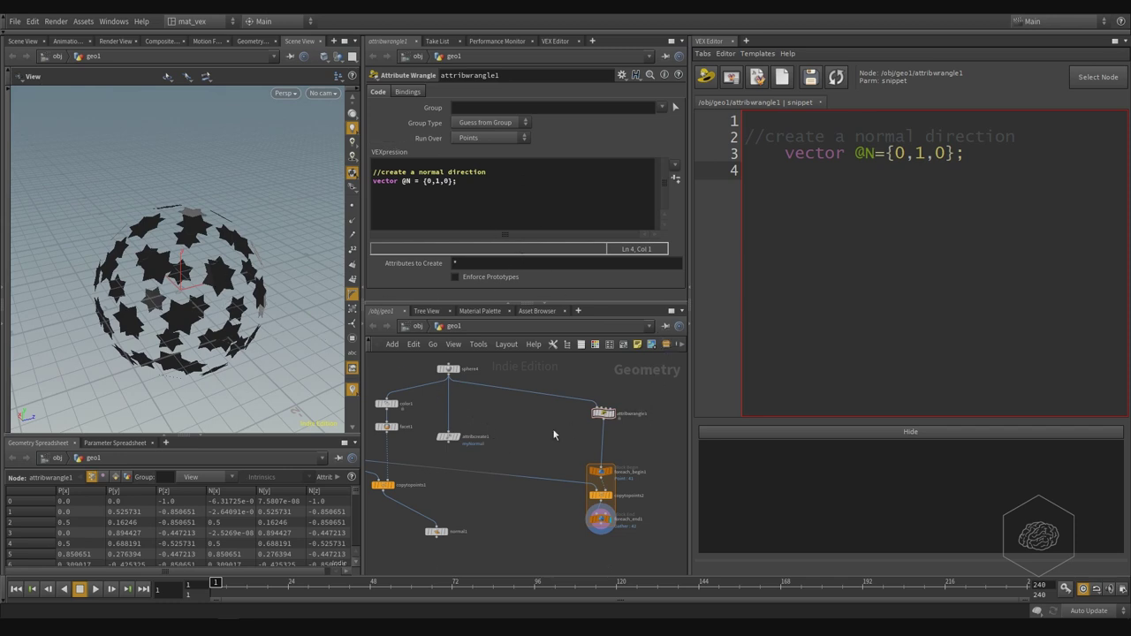
pyautogui.moveTo(561, 441); pyautogui.dragTo(519, 465, button='middle')
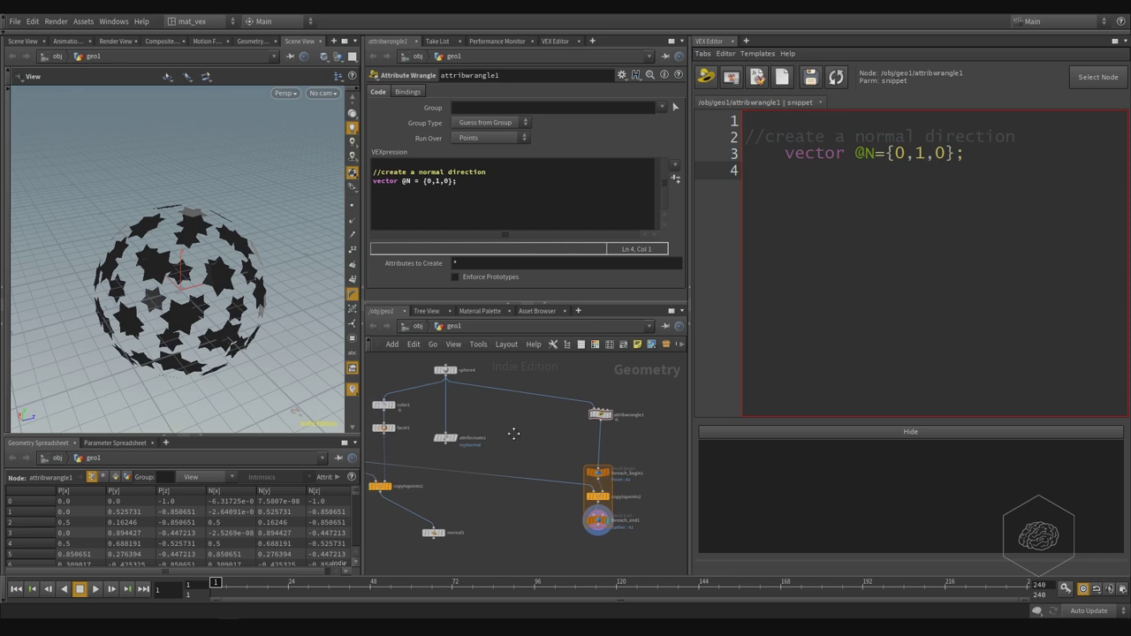
# - Select foreach_begin1 and display copytopoints2 to preview the single star
pyautogui.scroll(3, 572, 440)
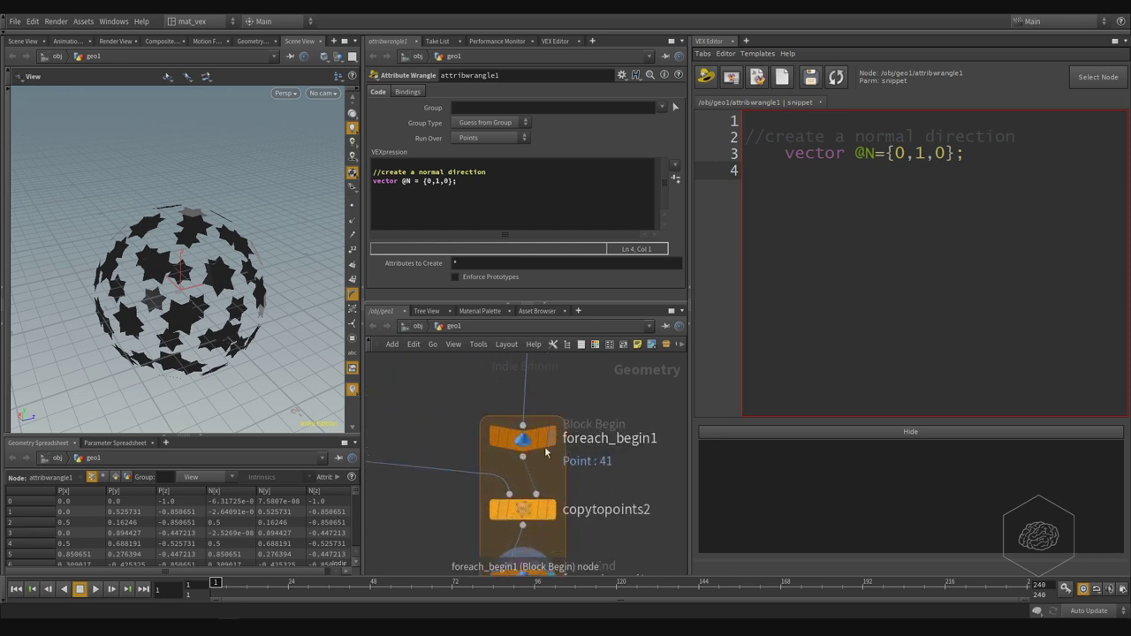
pyautogui.click(522, 437)
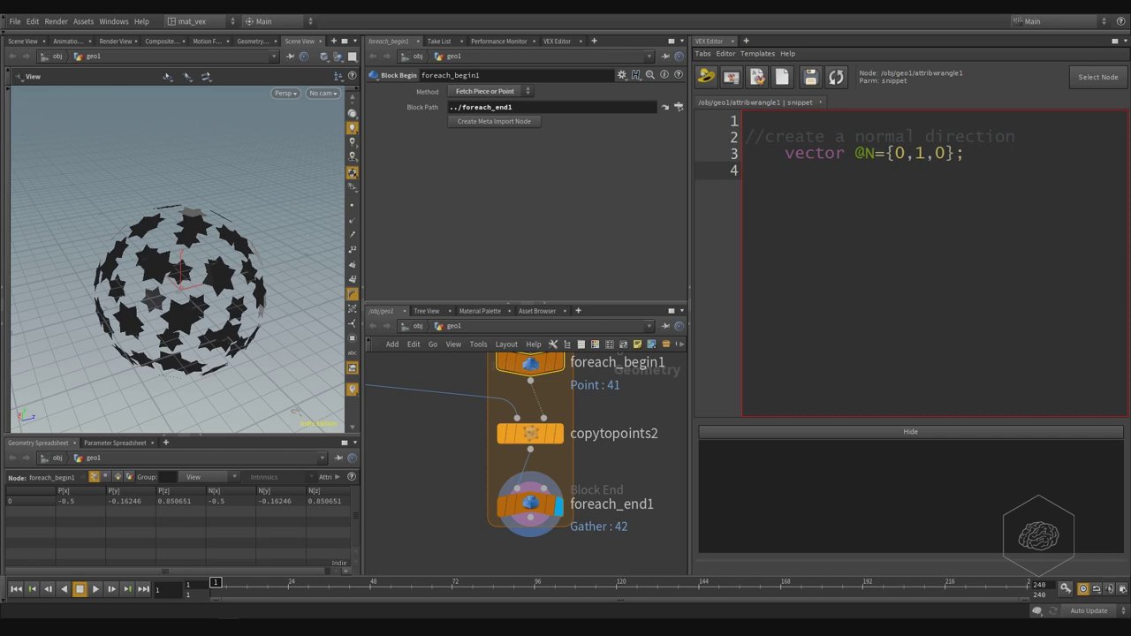
pyautogui.click(556, 433)
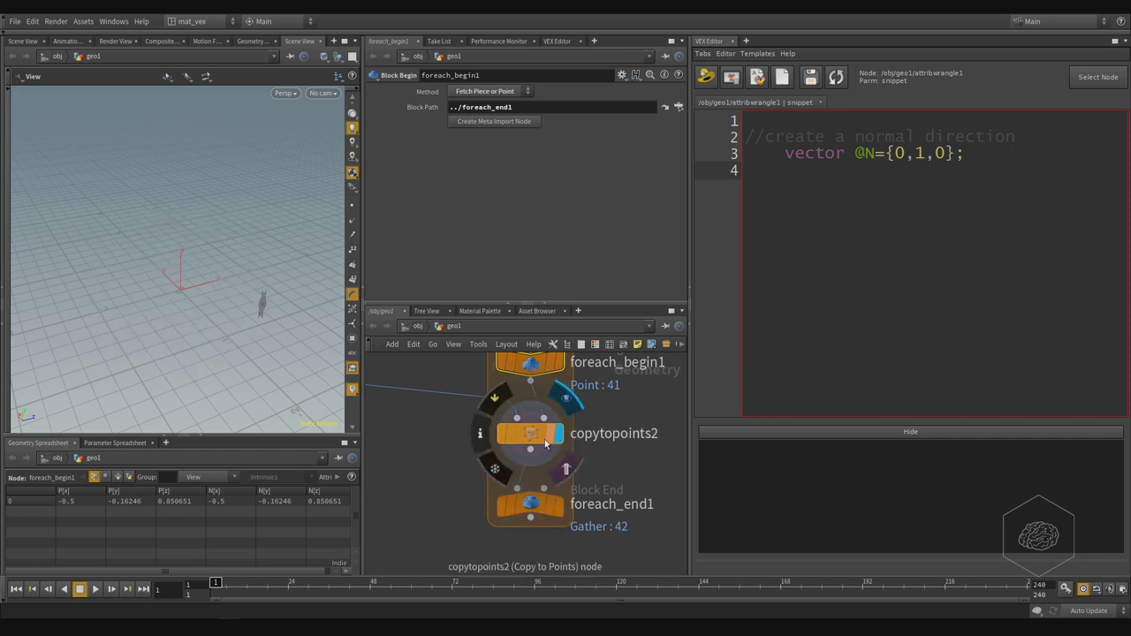
pyautogui.moveTo(260, 298)
pyautogui.mouseDown()
pyautogui.moveTo(250, 361)
pyautogui.moveTo(172, 310)
pyautogui.moveTo(177, 290)
pyautogui.moveTo(216, 311)
pyautogui.moveTo(167, 321)
pyautogui.moveTo(190, 327)
pyautogui.mouseUp()
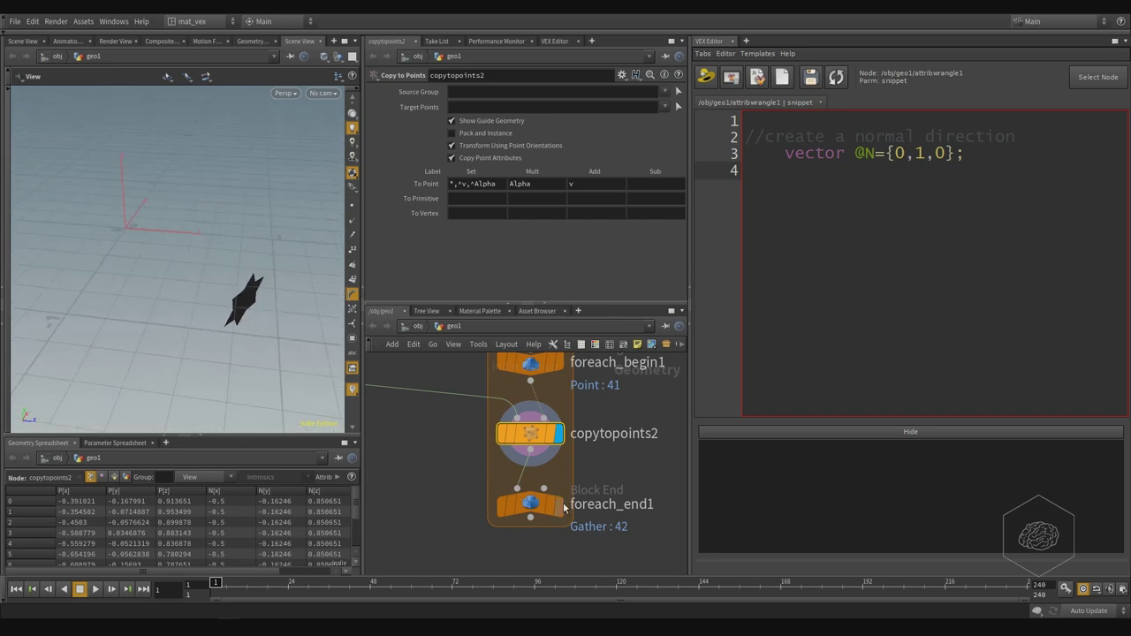
# - Put the display flag back on foreach_end1 and select that node
pyautogui.click(562, 508)
pyautogui.click(530, 505)
pyautogui.scroll(-3, 521, 495)
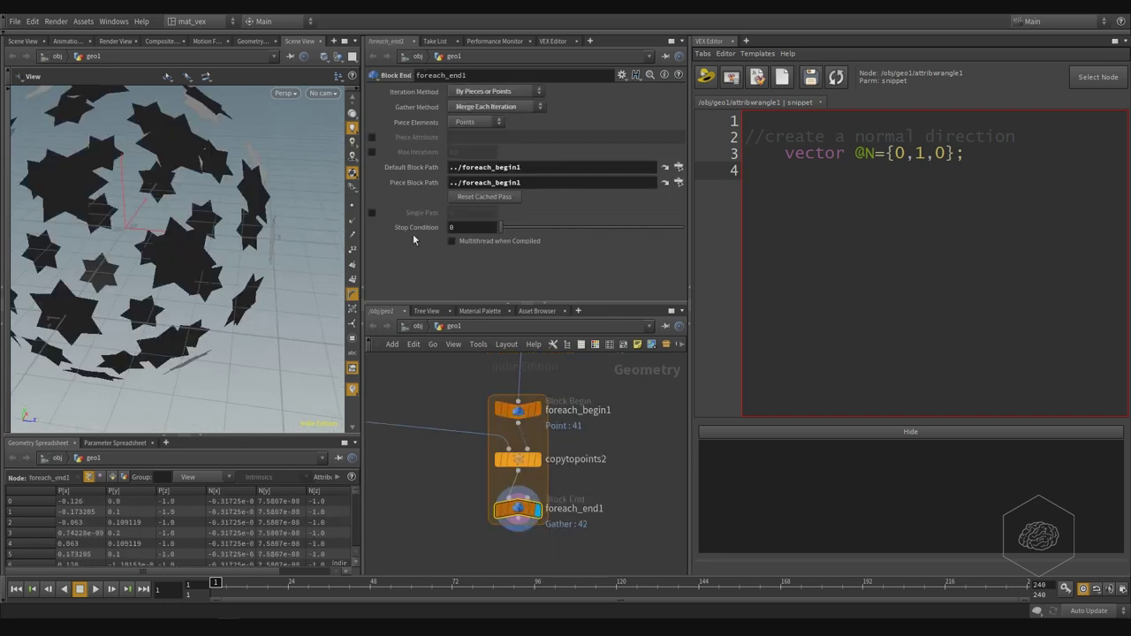
# - Enable Single Pass on foreach_end1, slide it to 5, then back to 0
pyautogui.click(372, 213)
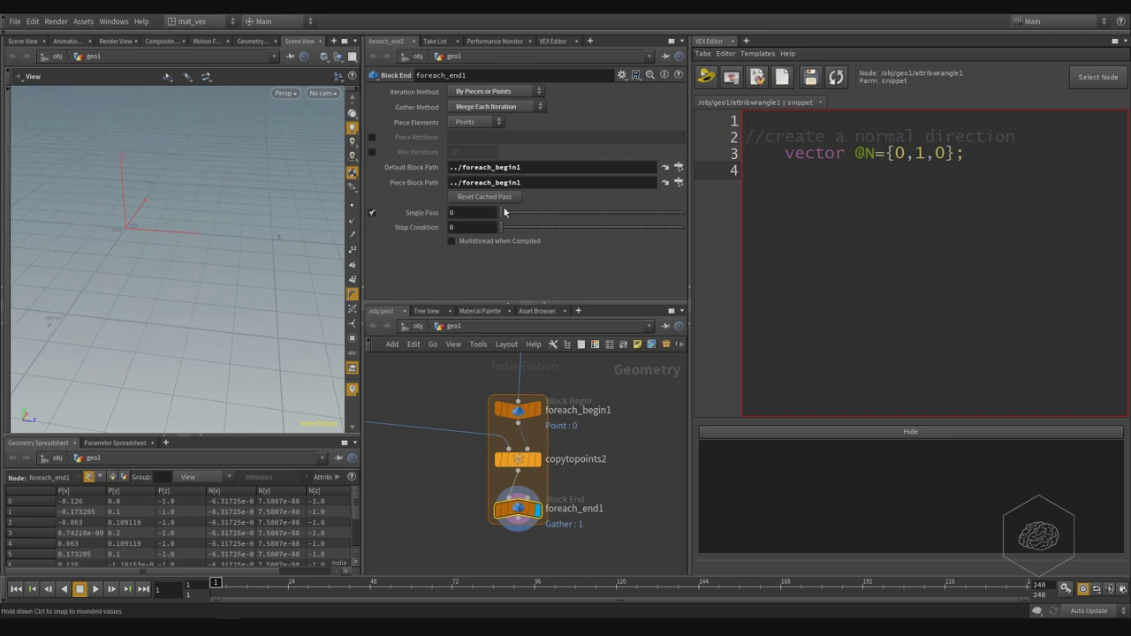
pyautogui.moveTo(504, 213); pyautogui.dragTo(590, 221)
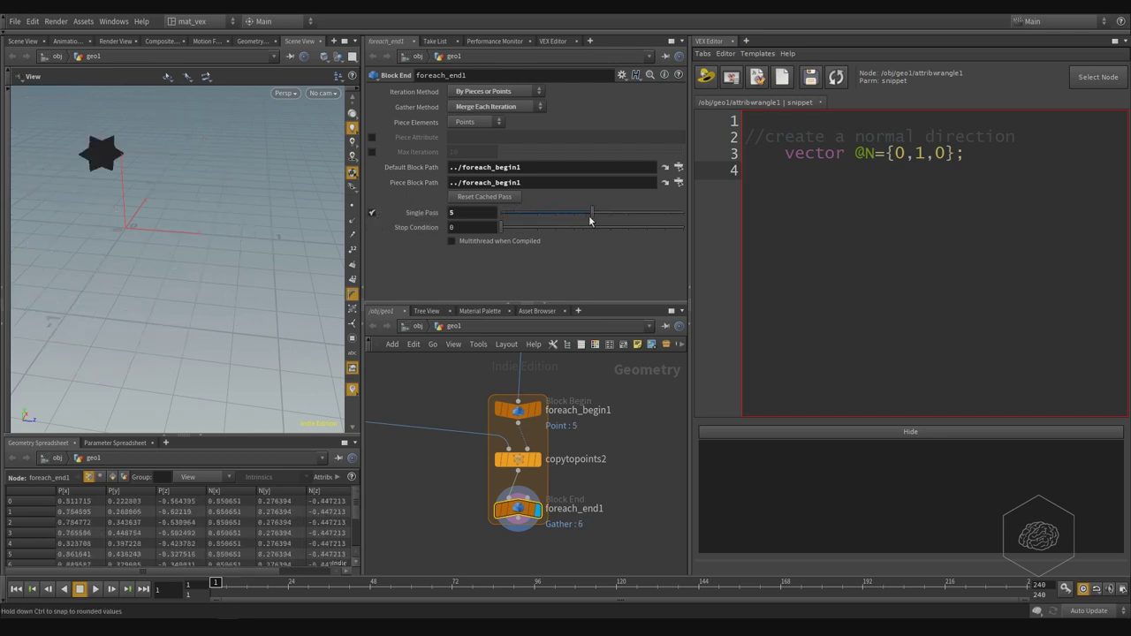
pyautogui.moveTo(172, 265)
pyautogui.mouseDown()
pyautogui.moveTo(197, 290)
pyautogui.moveTo(242, 285)
pyautogui.moveTo(200, 250)
pyautogui.mouseUp()
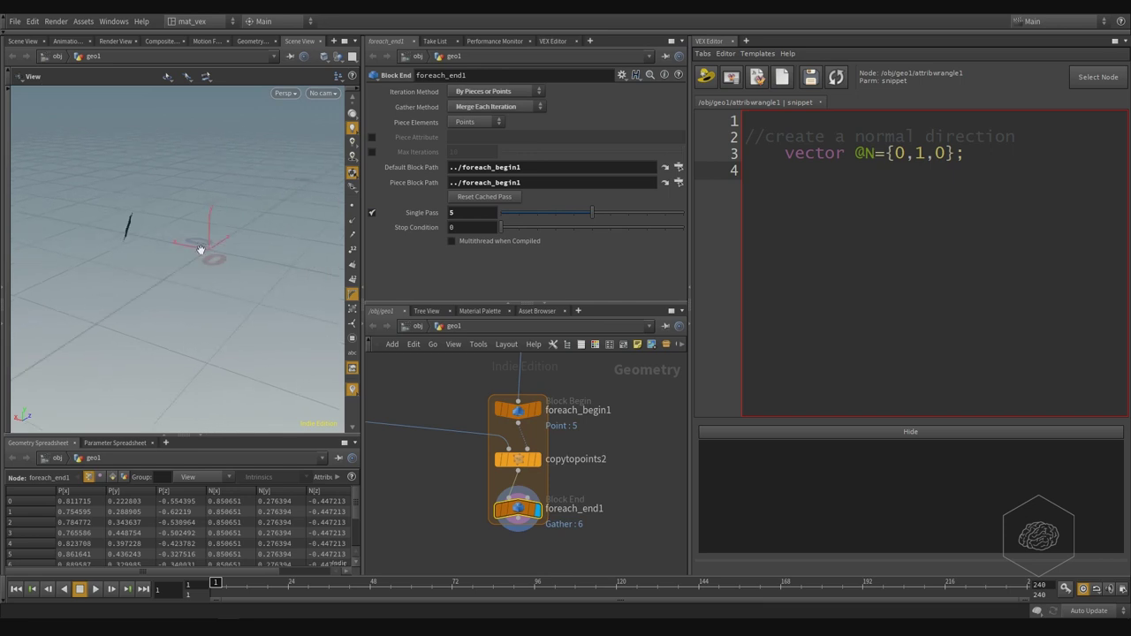
pyautogui.moveTo(592, 214)
pyautogui.mouseDown()
pyautogui.moveTo(622, 221)
pyautogui.moveTo(480, 220)
pyautogui.mouseUp()
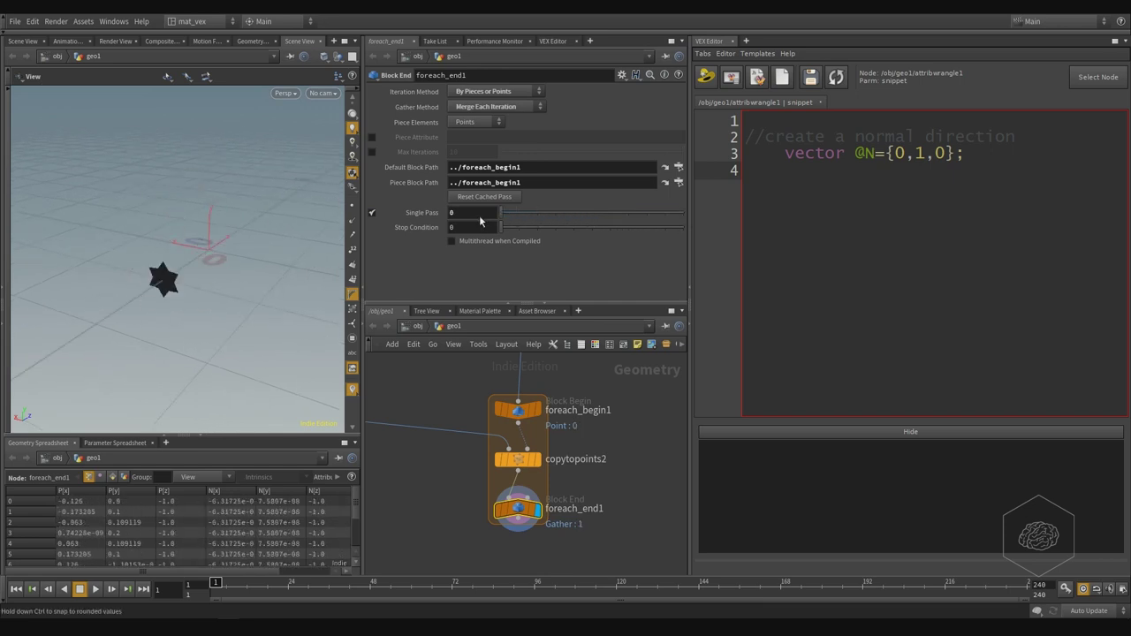
# - Toggle the display between foreach_begin1's single point and foreach_end1's result
pyautogui.click(538, 410)
pyautogui.click(518, 410)
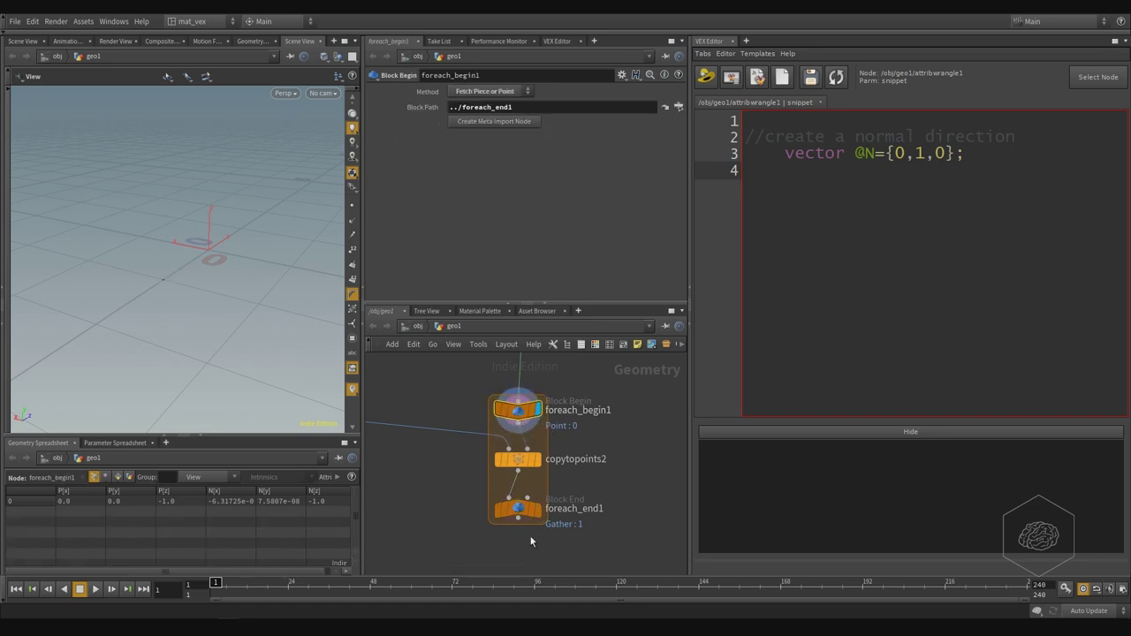
pyautogui.click(538, 509)
pyautogui.click(517, 509)
pyautogui.scroll(-2, 557, 460)
pyautogui.scroll(-2, 558, 429)
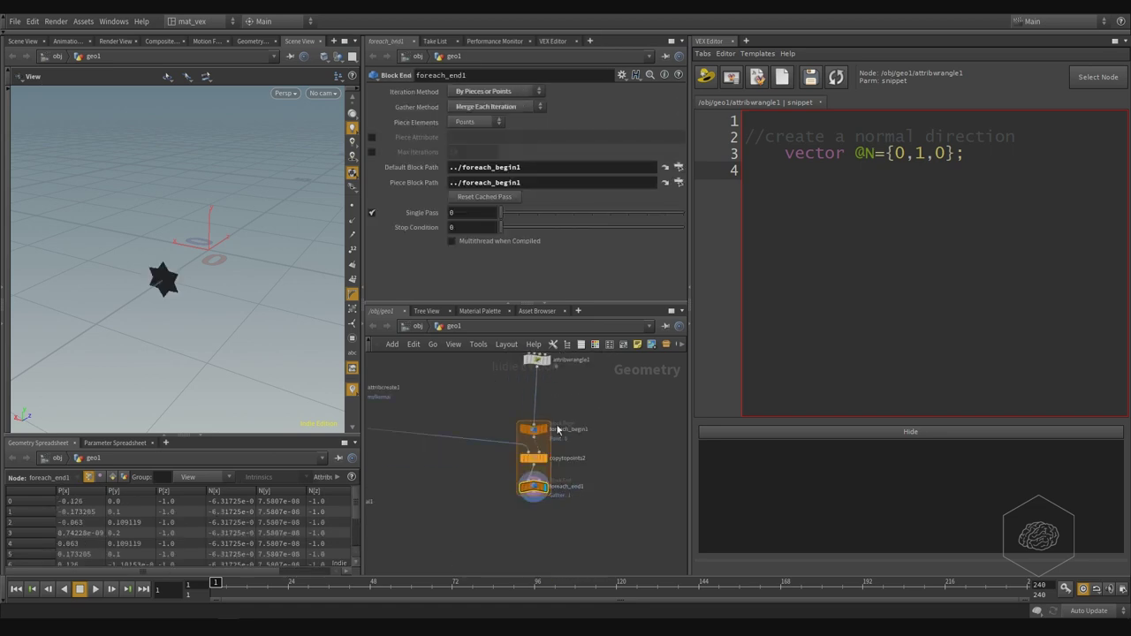
pyautogui.moveTo(479, 460); pyautogui.dragTo(502, 475, button='middle')
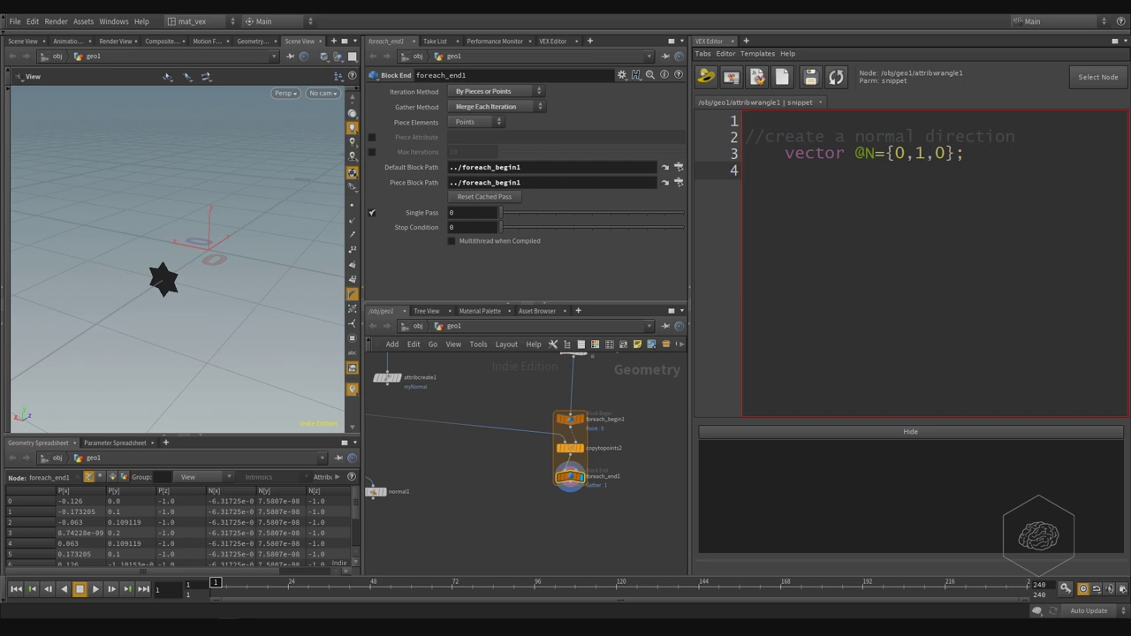
# - Pan to attribwrangle1 and load its N = {0,1,0} snippet into the VEX Editor
pyautogui.click(570, 419)
pyautogui.scroll(3, 570, 419)
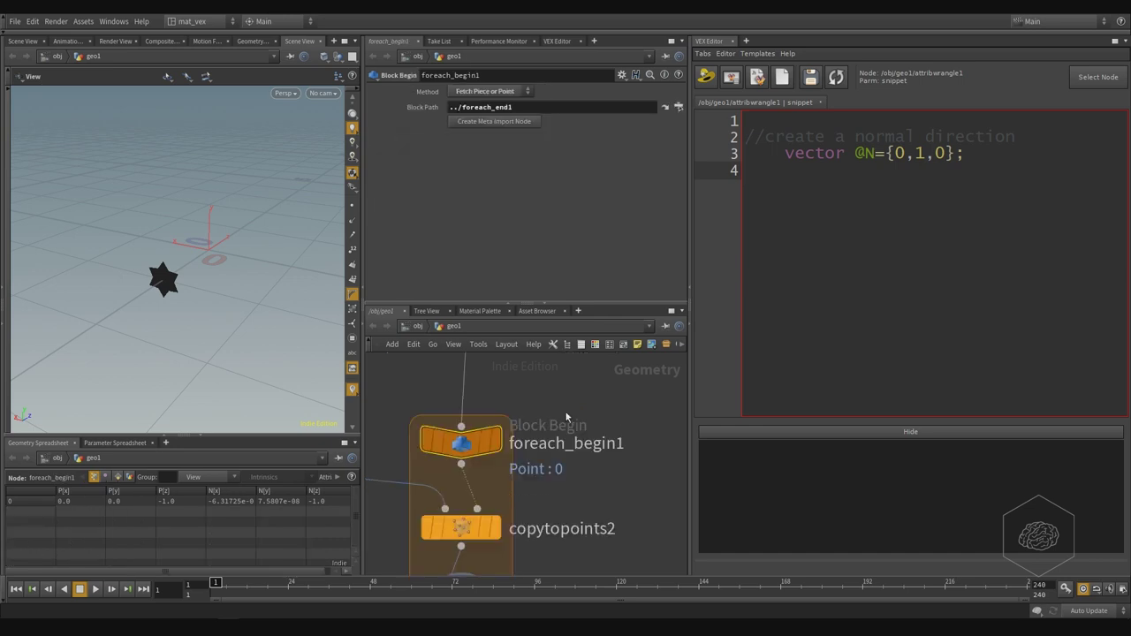
pyautogui.scroll(-5, 581, 448)
pyautogui.scroll(1, 500, 502)
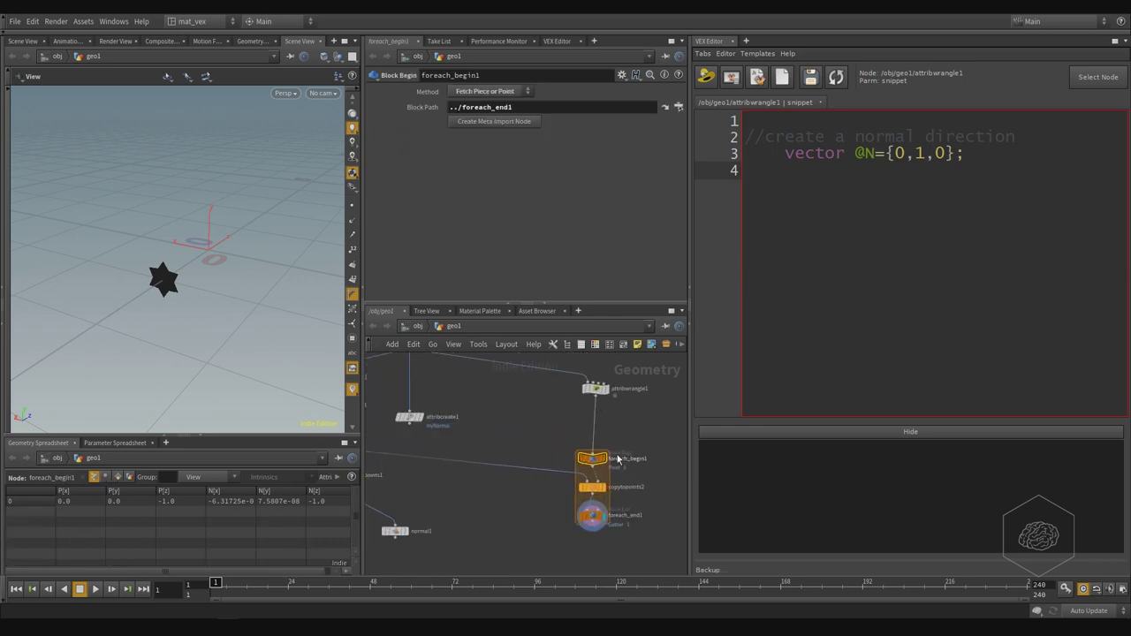
pyautogui.scroll(2, 497, 394)
pyautogui.moveTo(566, 447); pyautogui.dragTo(553, 441, button='middle')
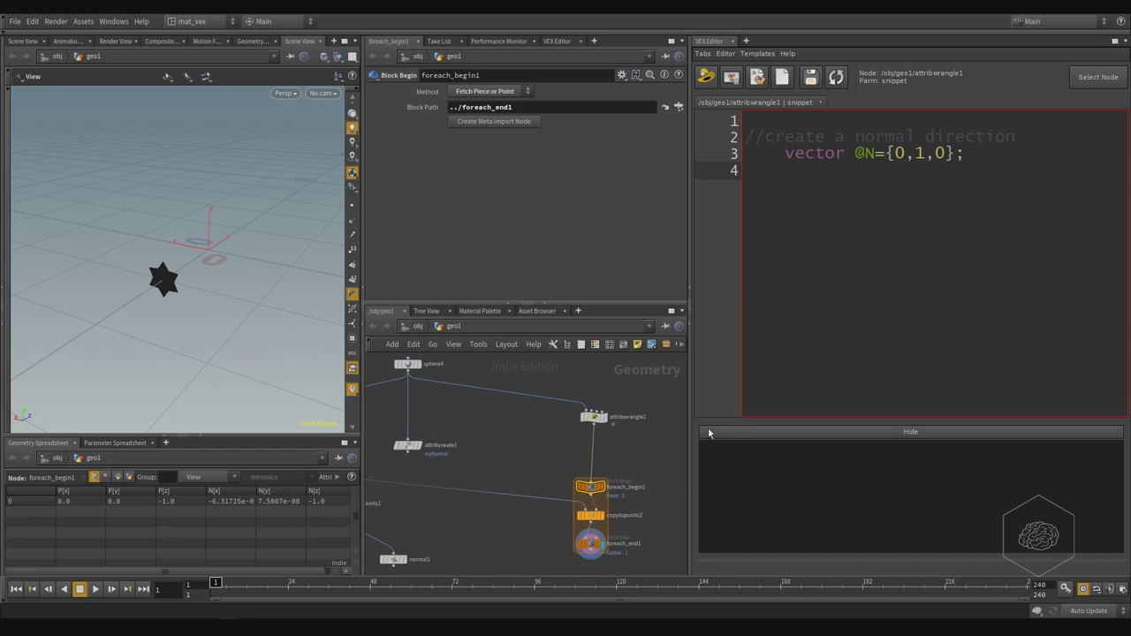
pyautogui.click(593, 416)
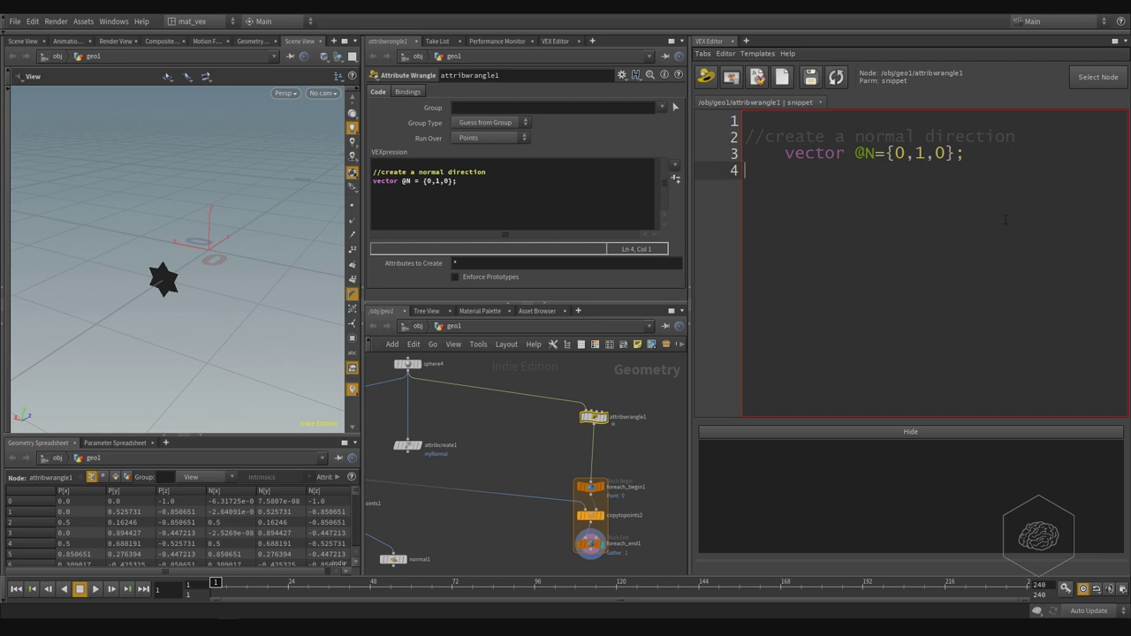
# - Add spaces around '=' and remove the indent so the line reads 'vector @N = {0,1,0};'
pyautogui.press('Up')
pyautogui.press('Up')
pyautogui.press('End')
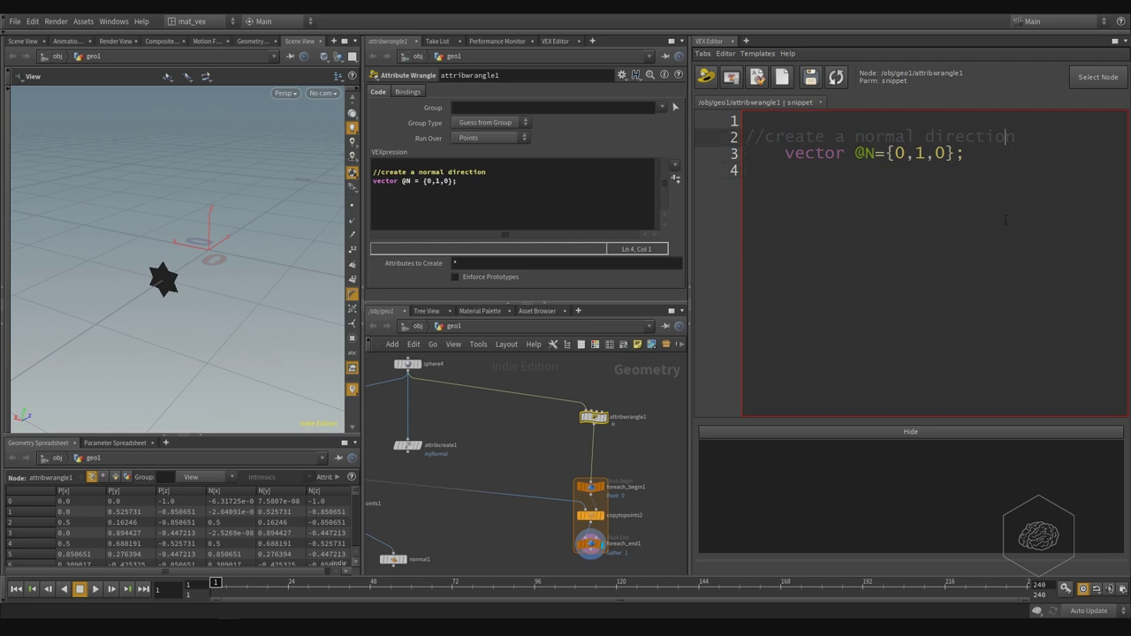
pyautogui.press('Down')
pyautogui.press('Left')
pyautogui.press('Left')
pyautogui.press('Left')
pyautogui.press('Left')
pyautogui.press('Left')
pyautogui.press('Right')
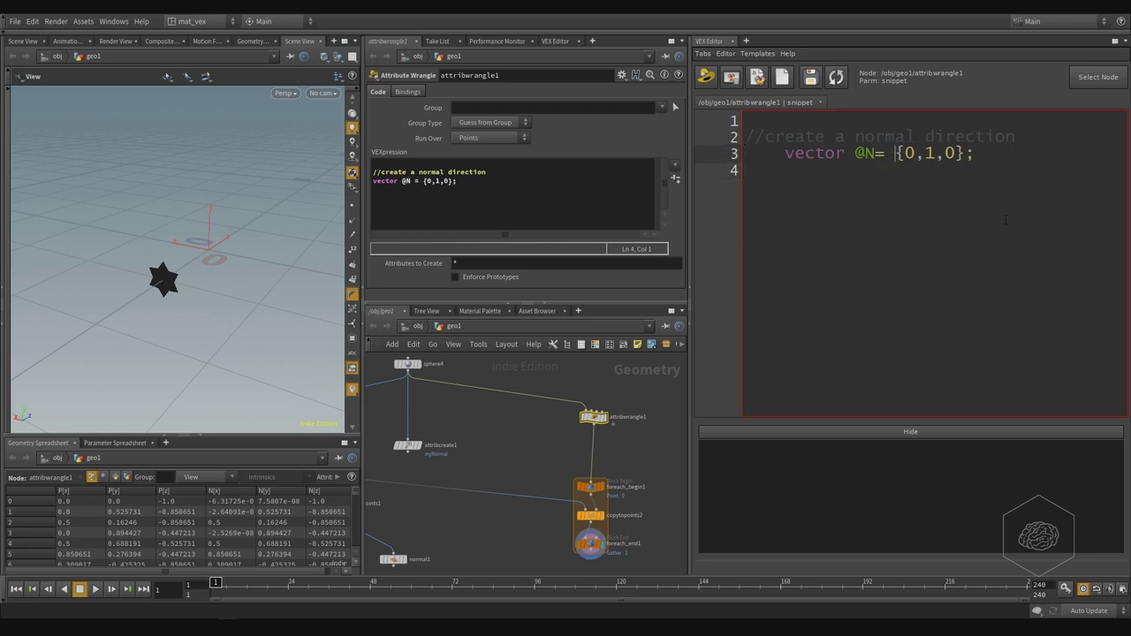
pyautogui.press('Left')
pyautogui.press('Left')
pyautogui.press('Down')
pyautogui.press('Up')
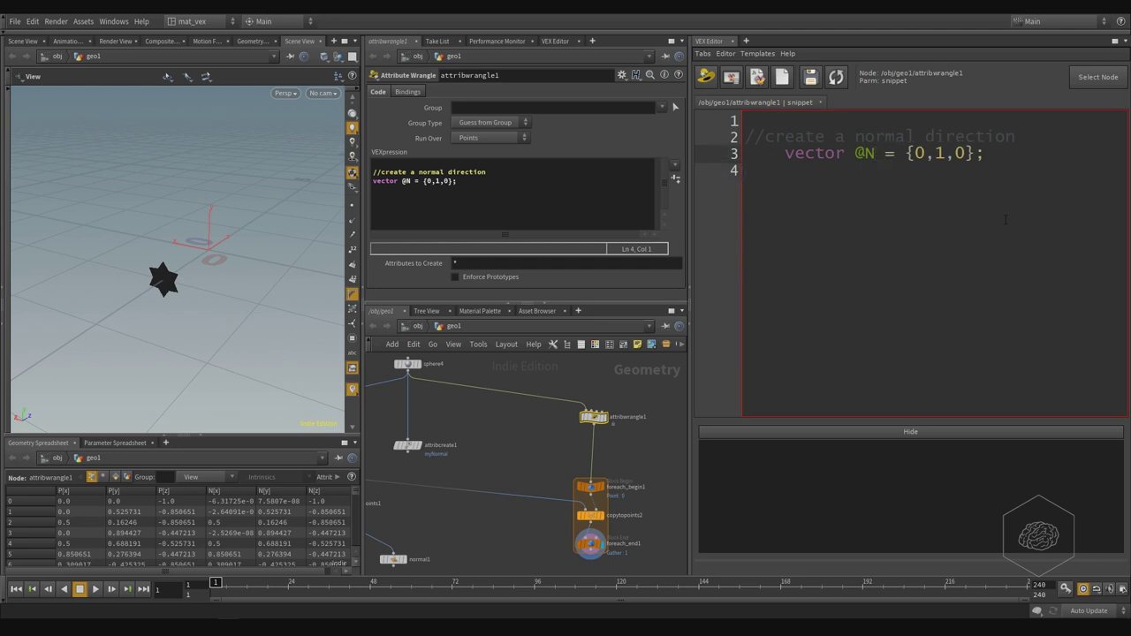
pyautogui.hotkey('shift', 'Right')
pyautogui.hotkey('shift', 'Right')
pyautogui.hotkey('shift', 'Right')
pyautogui.hotkey('shift', 'Right')
pyautogui.press('BackSpace')
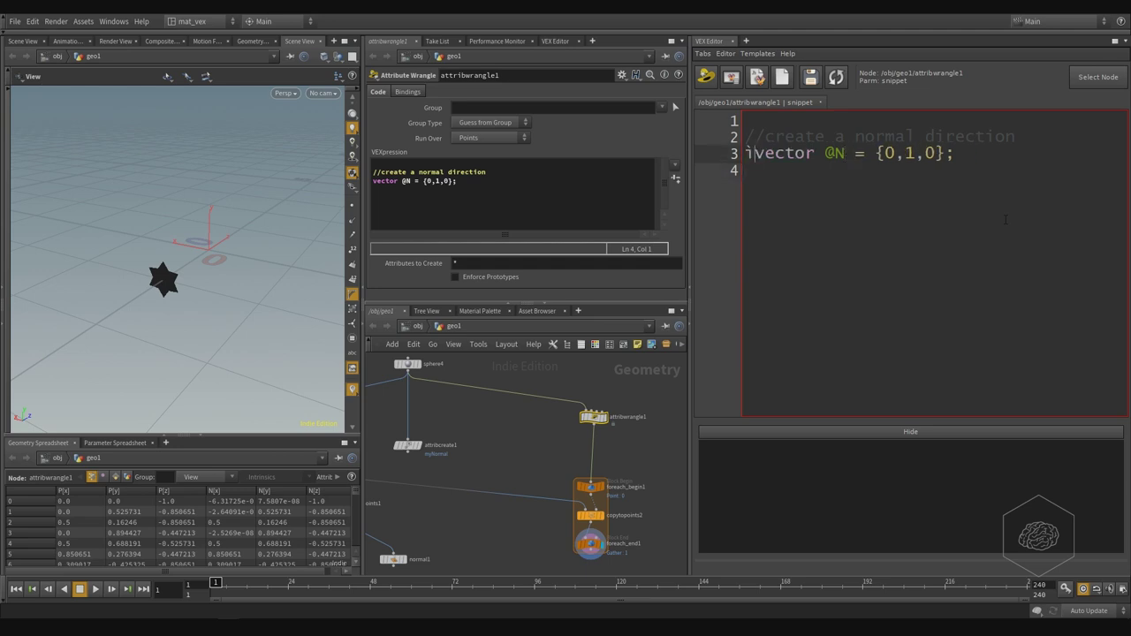
pyautogui.press('Down')
# - Add the comment '//create disivion attribute' on a new line below the normal code
pyautogui.press('Return')
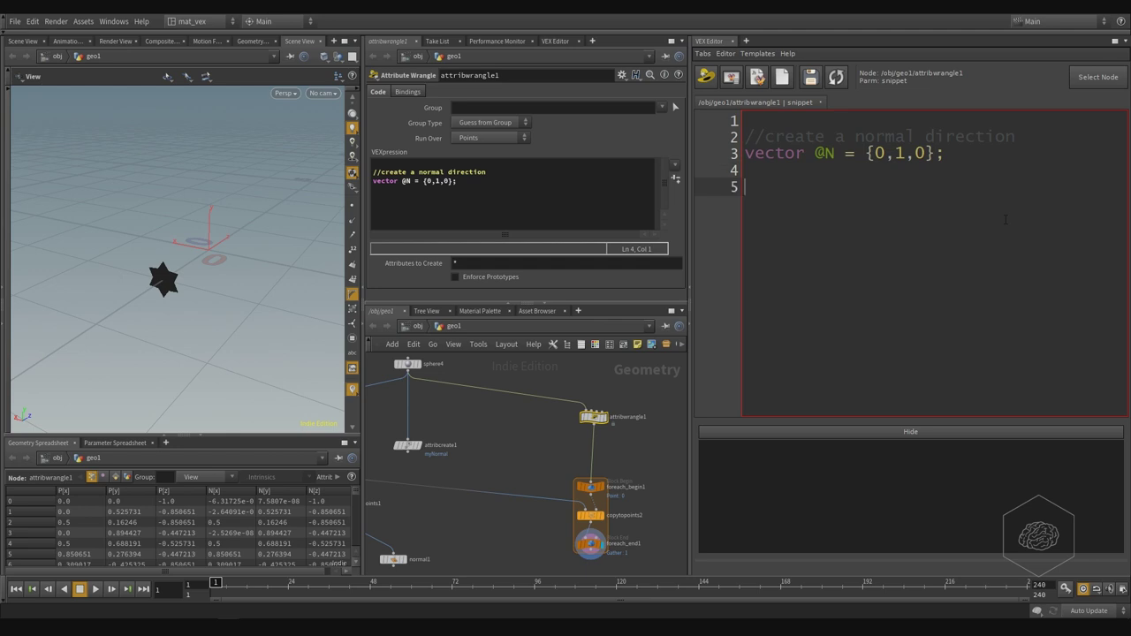
pyautogui.write('//')
pyautogui.write('create di')
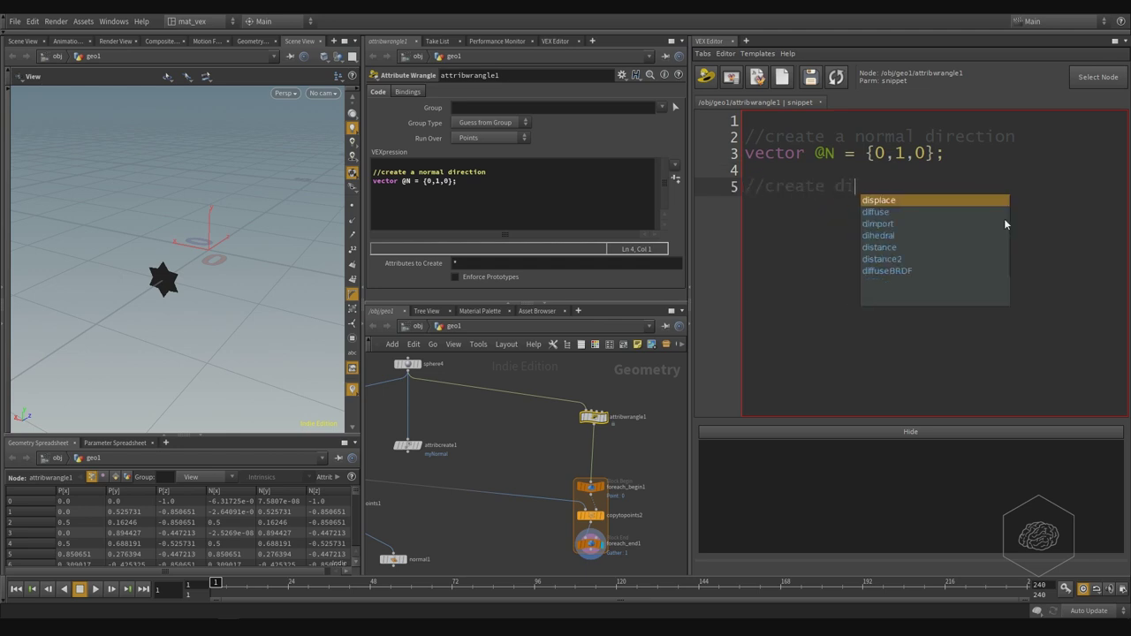
pyautogui.write('sivion par')
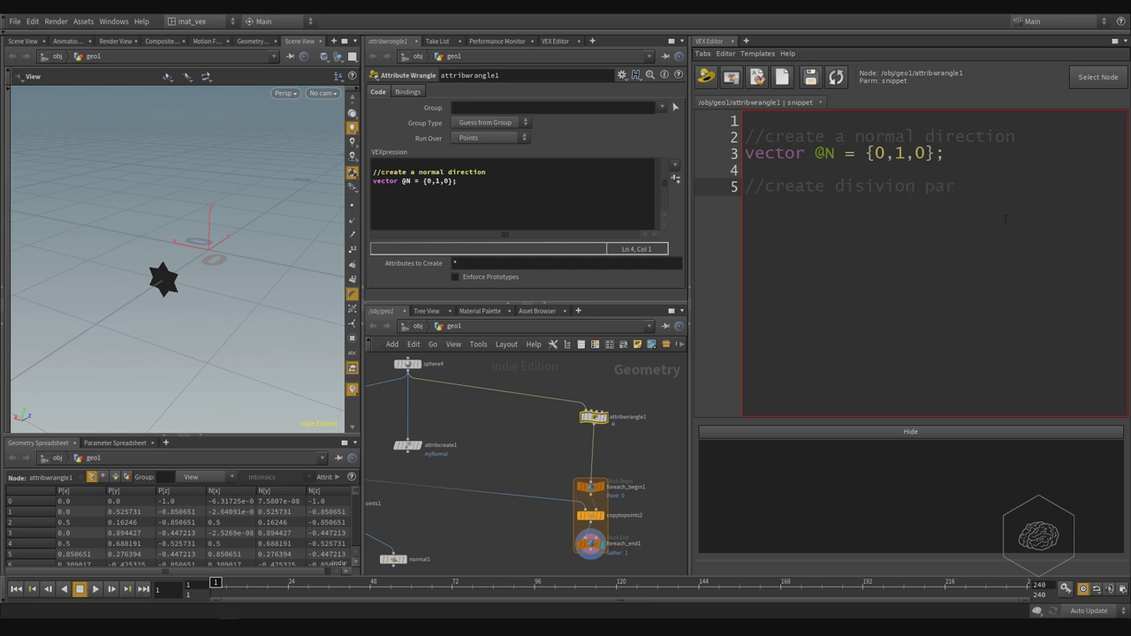
pyautogui.press('BackSpace')
pyautogui.press('BackSpace')
pyautogui.press('BackSpace')
pyautogui.write('attribute')
pyautogui.press('Return')
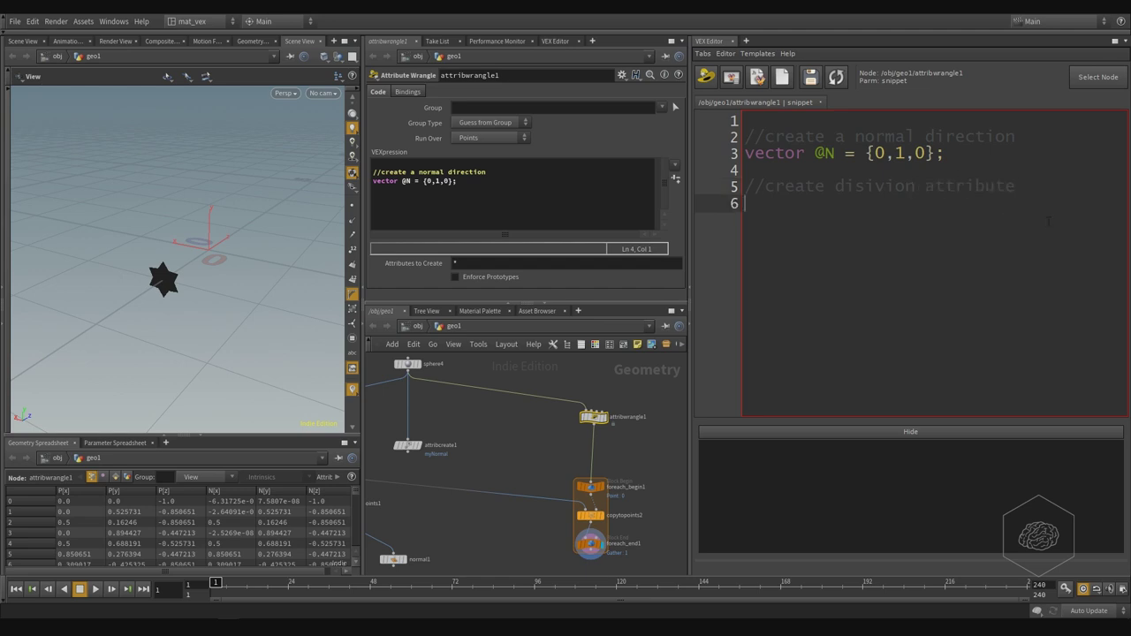
# - Select circle1 to show its parameters, Divisions 12 and Radius 0.2, and frame the network
pyautogui.moveTo(474, 446); pyautogui.dragTo(642, 477, button='middle')
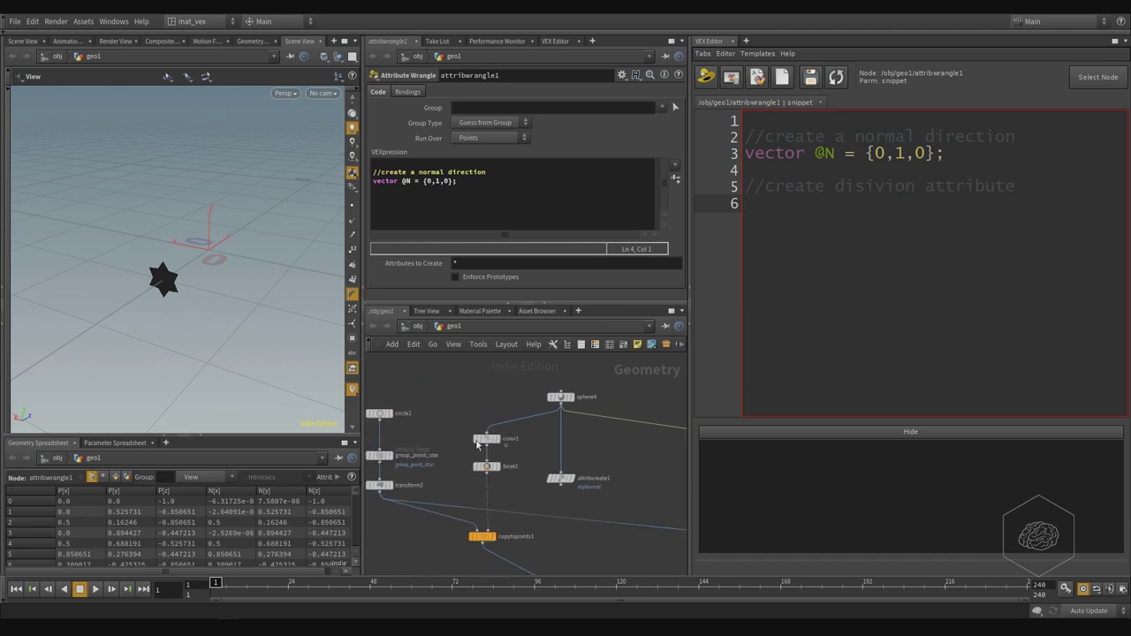
pyautogui.scroll(3, 454, 414)
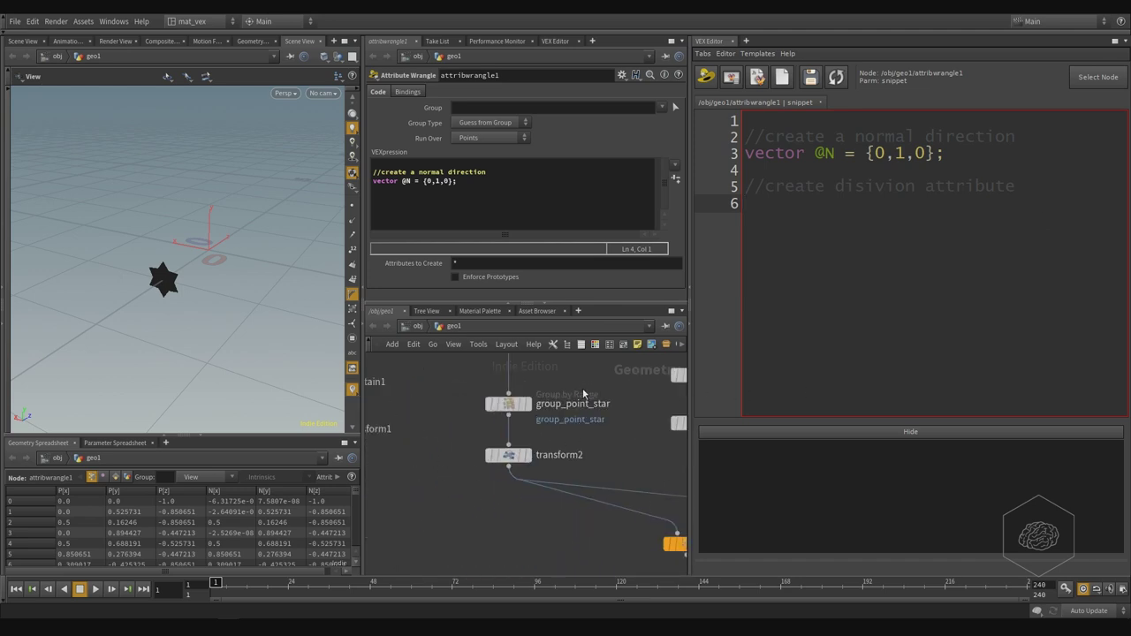
pyautogui.click(498, 457)
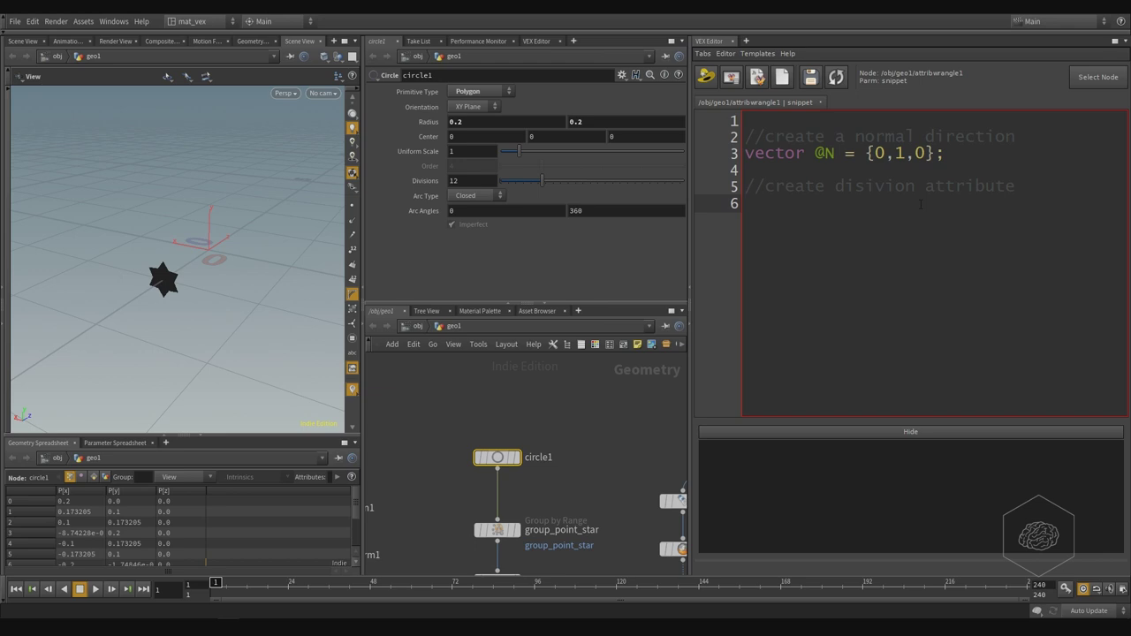
pyautogui.press('h')
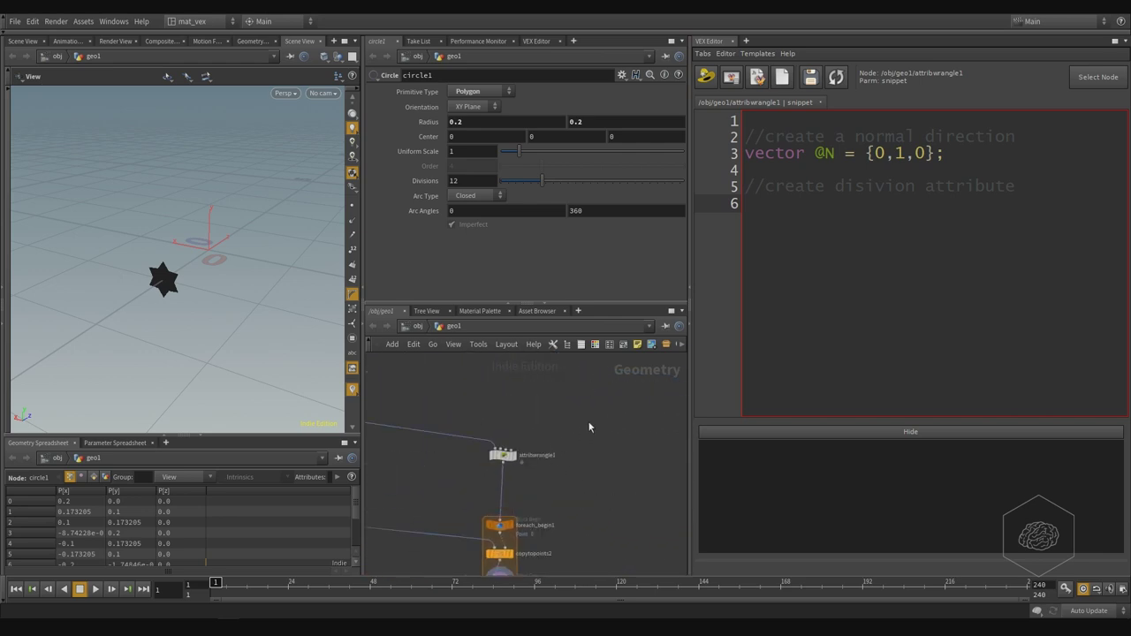
# - Start line 6 of attribwrangle1's code with the integer attribute i@division
pyautogui.click(502, 456)
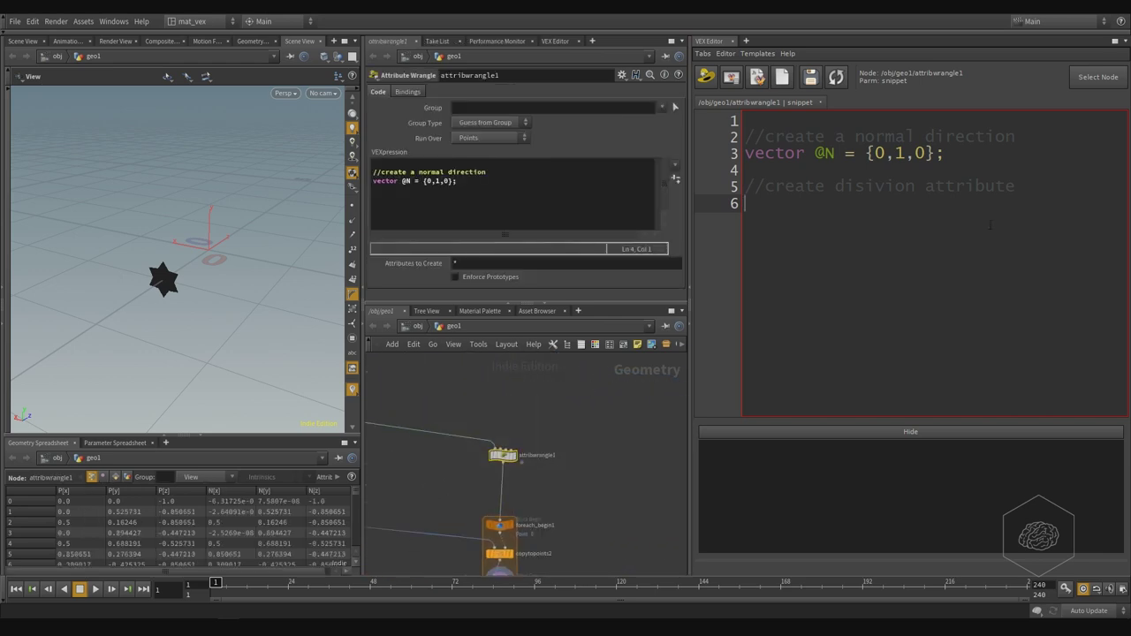
pyautogui.write('i')
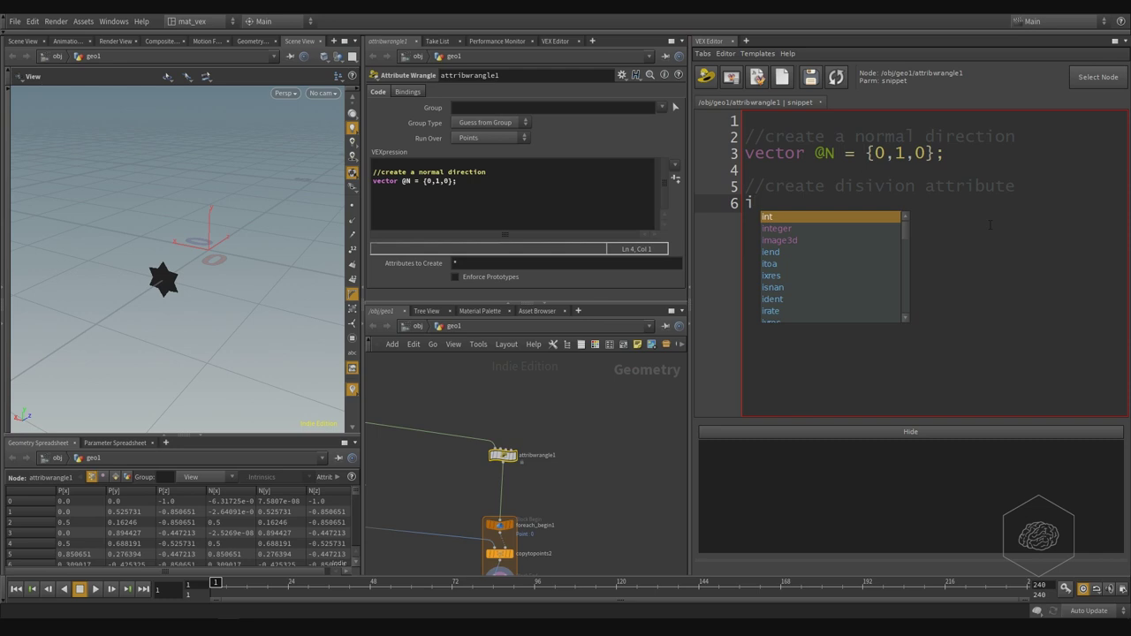
pyautogui.write('nt')
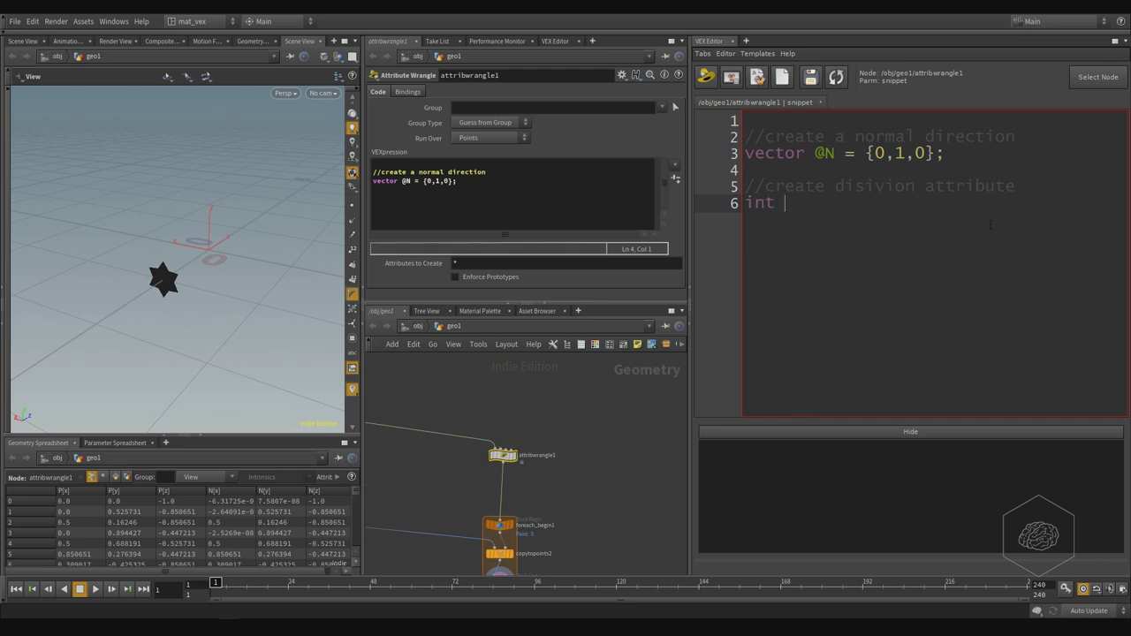
pyautogui.press('BackSpace')
pyautogui.press('BackSpace')
pyautogui.press('BackSpace')
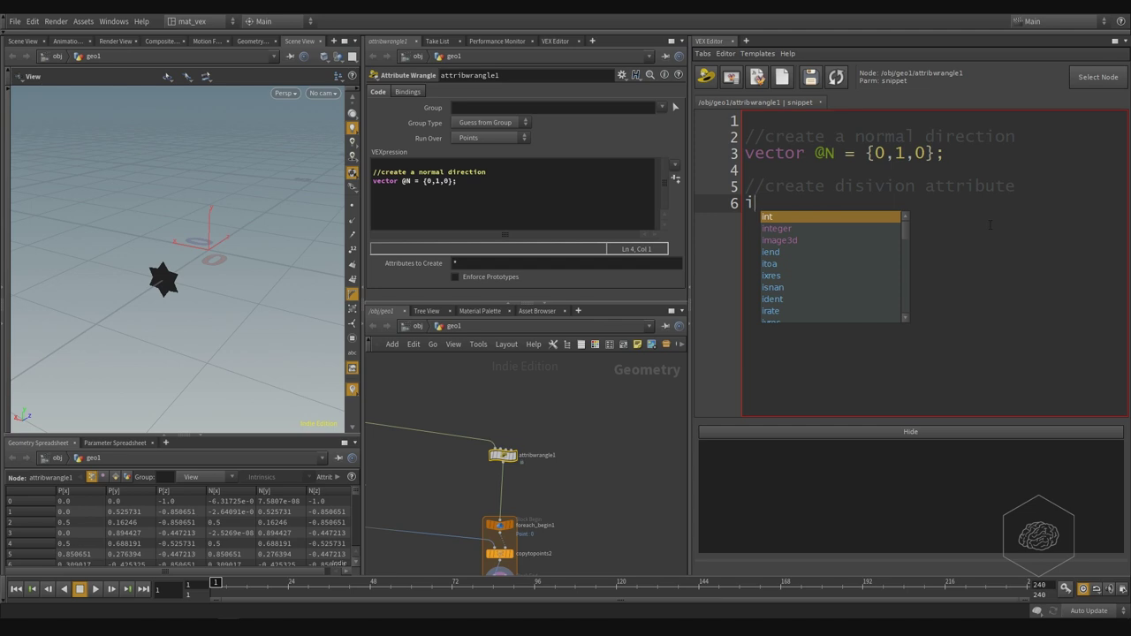
pyautogui.press('Escape')
pyautogui.write('@')
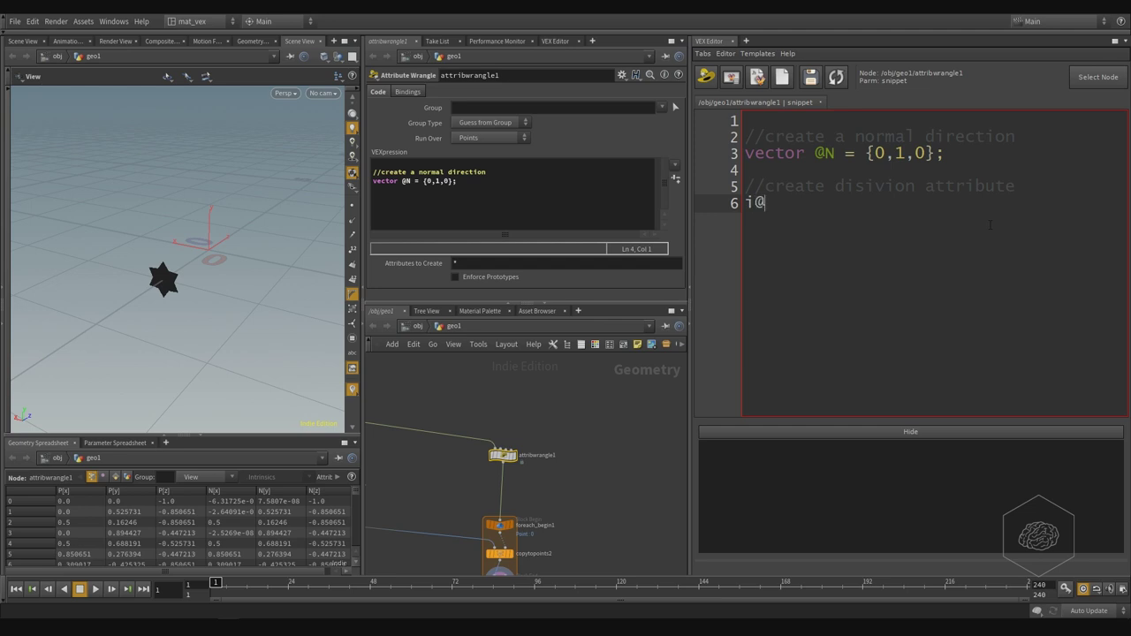
pyautogui.write('di')
pyautogui.write('vision')
pyautogui.hotkey('shift', 'Left')
pyautogui.hotkey('shift', 'Left')
pyautogui.hotkey('shift', 'Left')
pyautogui.hotkey('shift', 'Left')
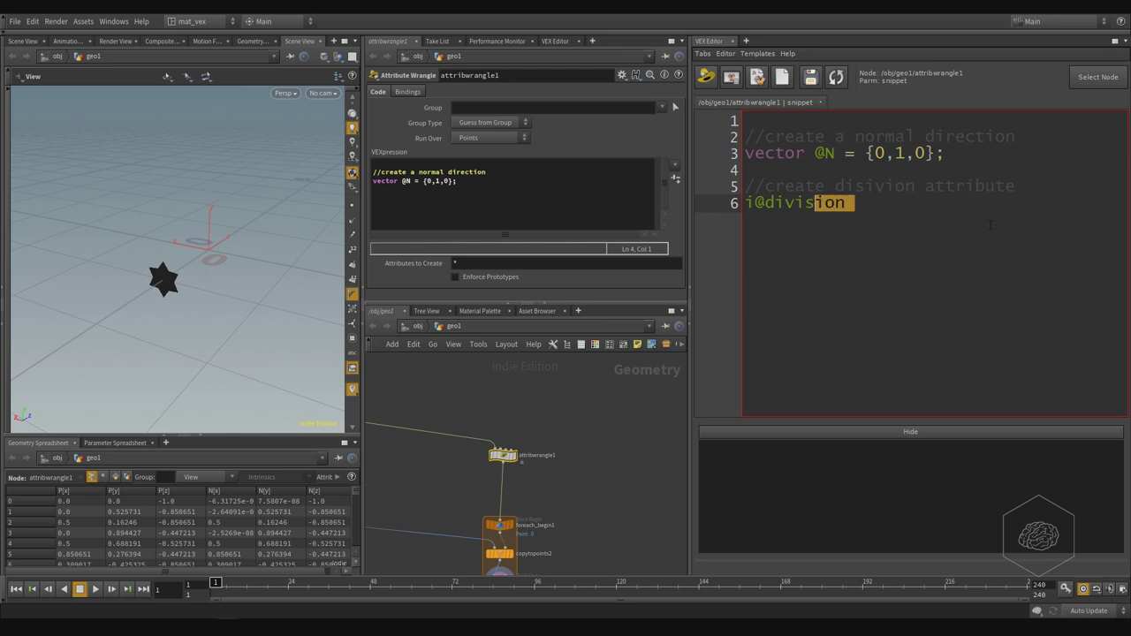
pyautogui.hotkey('shift', 'Left')
pyautogui.hotkey('shift', 'Left')
pyautogui.hotkey('shift', 'Left')
pyautogui.hotkey('shift', 'Left')
pyautogui.hotkey('shift', 'Left')
pyautogui.hotkey('shift', 'Left')
pyautogui.hotkey('shift', 'Left')
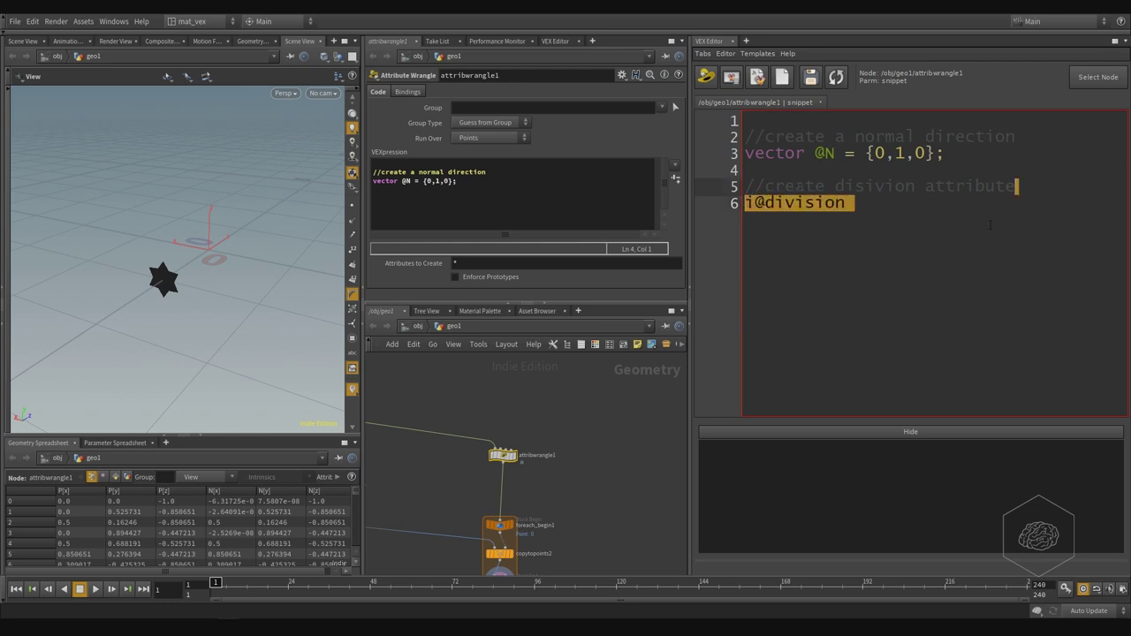
pyautogui.hotkey('shift', 'Right')
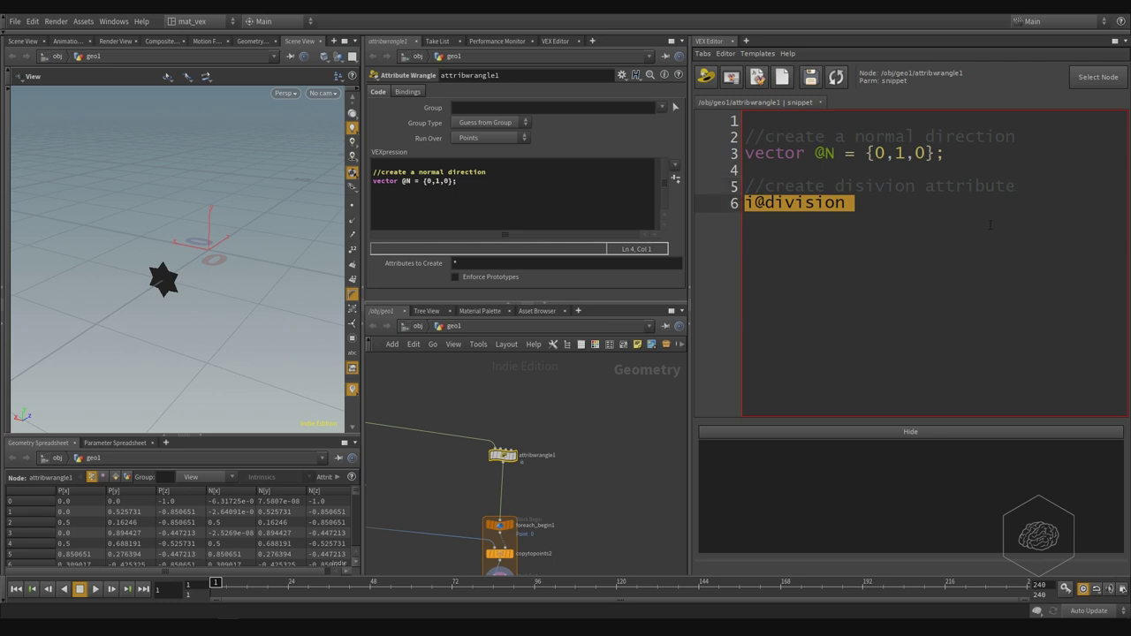
pyautogui.hotkey('shift', 'Right')
pyautogui.hotkey('shift', 'Right')
pyautogui.hotkey('shift', 'Left')
pyautogui.hotkey('shift', 'Right')
pyautogui.hotkey('shift', 'Right')
pyautogui.press('End')
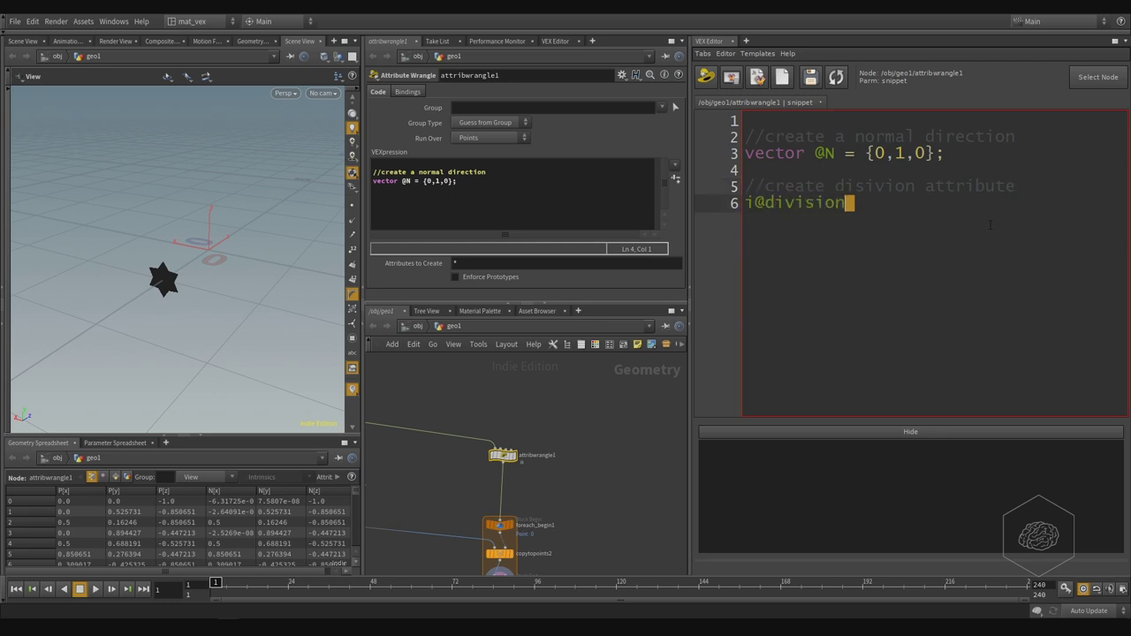
pyautogui.write('=')
pyautogui.write('rand')
pyautogui.write(' ()')
pyautogui.write('@p')
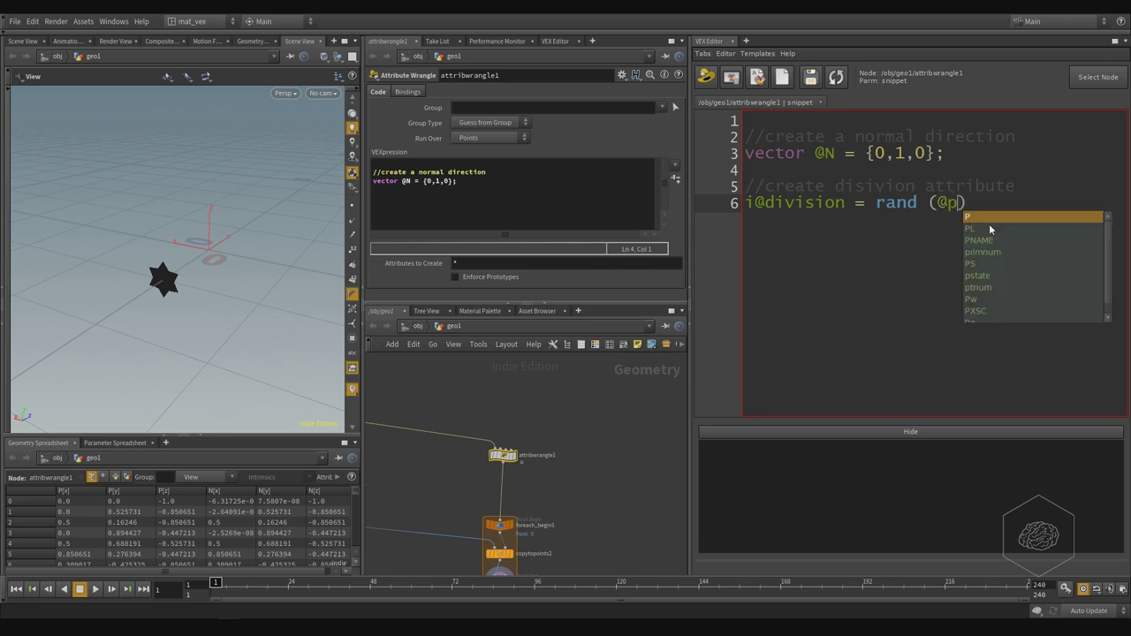
pyautogui.write('tnum')
pyautogui.click(989, 223)
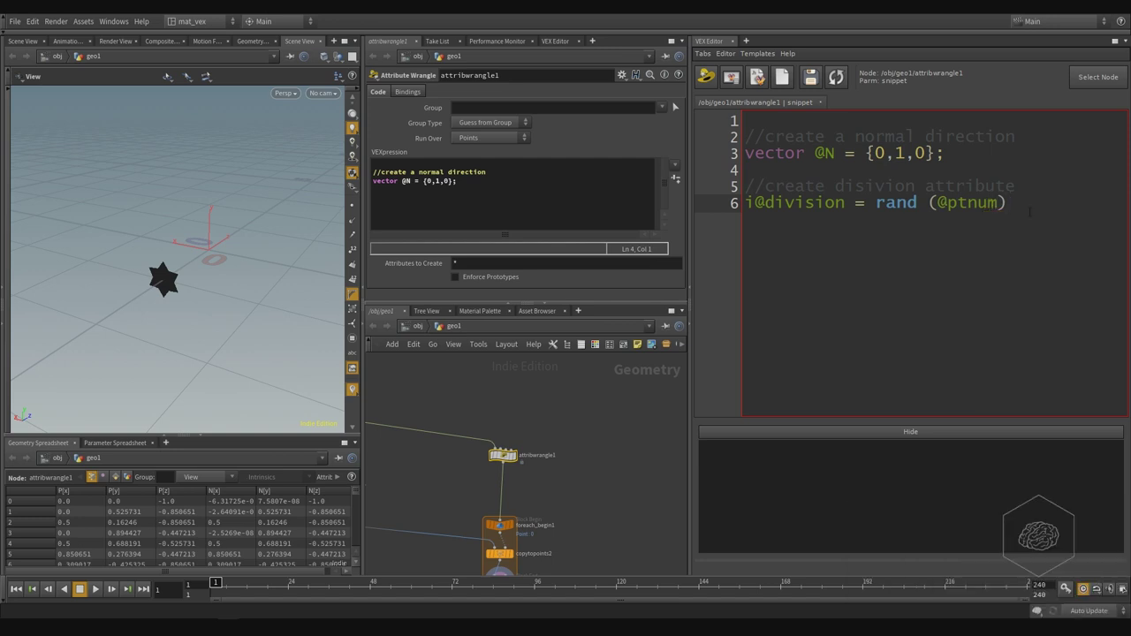
pyautogui.write(';')
pyautogui.click(811, 77)
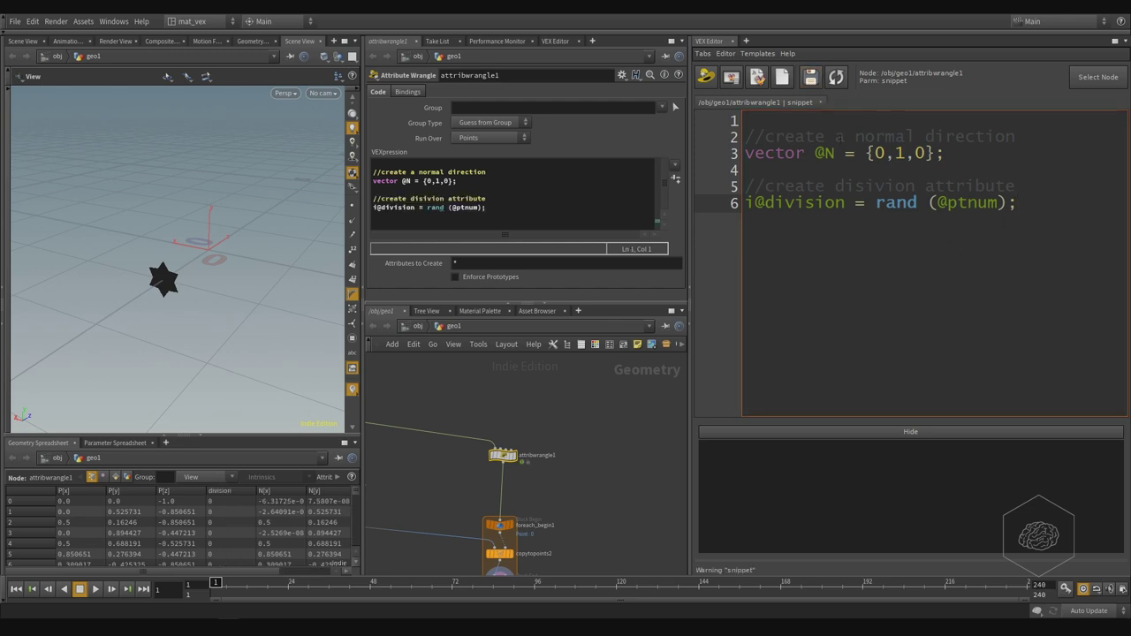
# - Display the attribwrangle1 result in the viewport
pyautogui.moveTo(400, 524); pyautogui.dragTo(407, 496, button='middle')
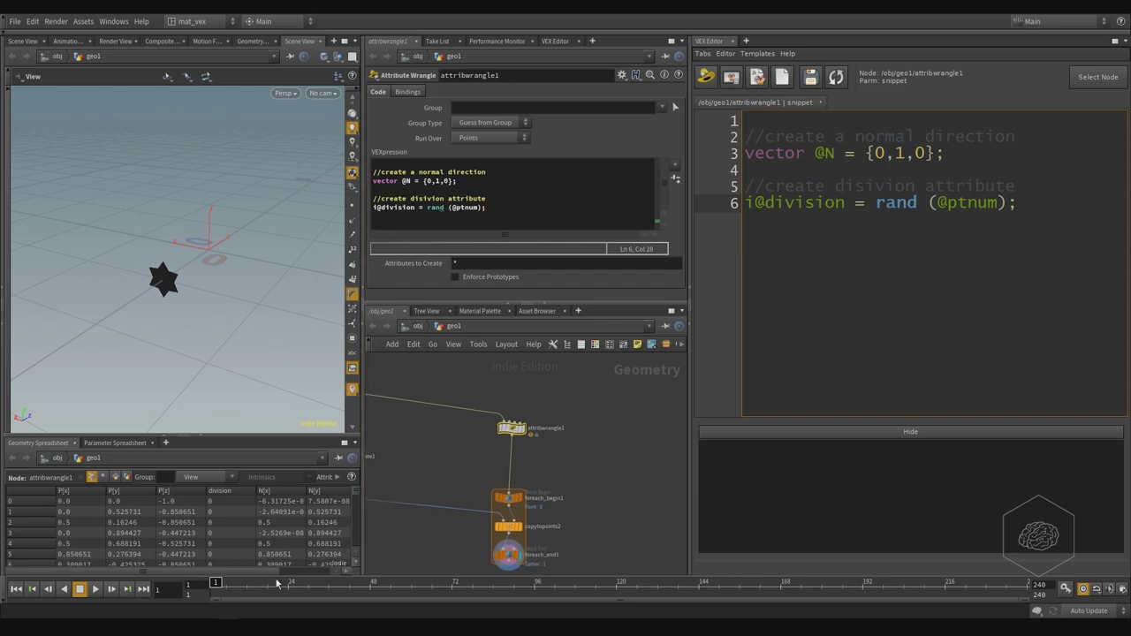
pyautogui.moveTo(279, 571); pyautogui.dragTo(318, 574)
pyautogui.scroll(-2, 318, 576)
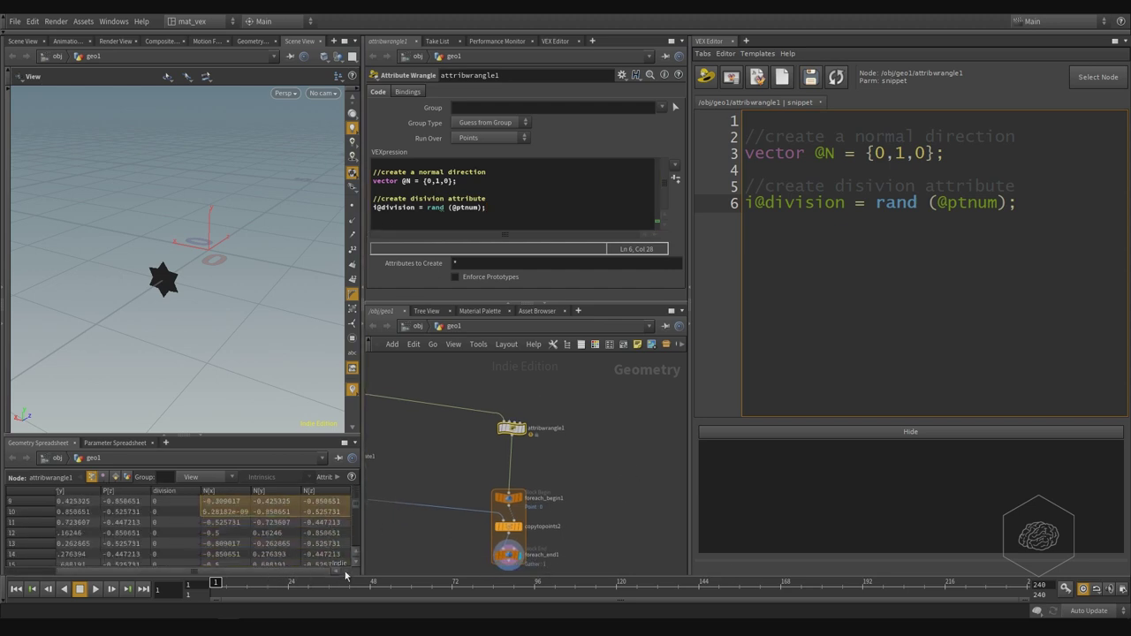
pyautogui.click(337, 477)
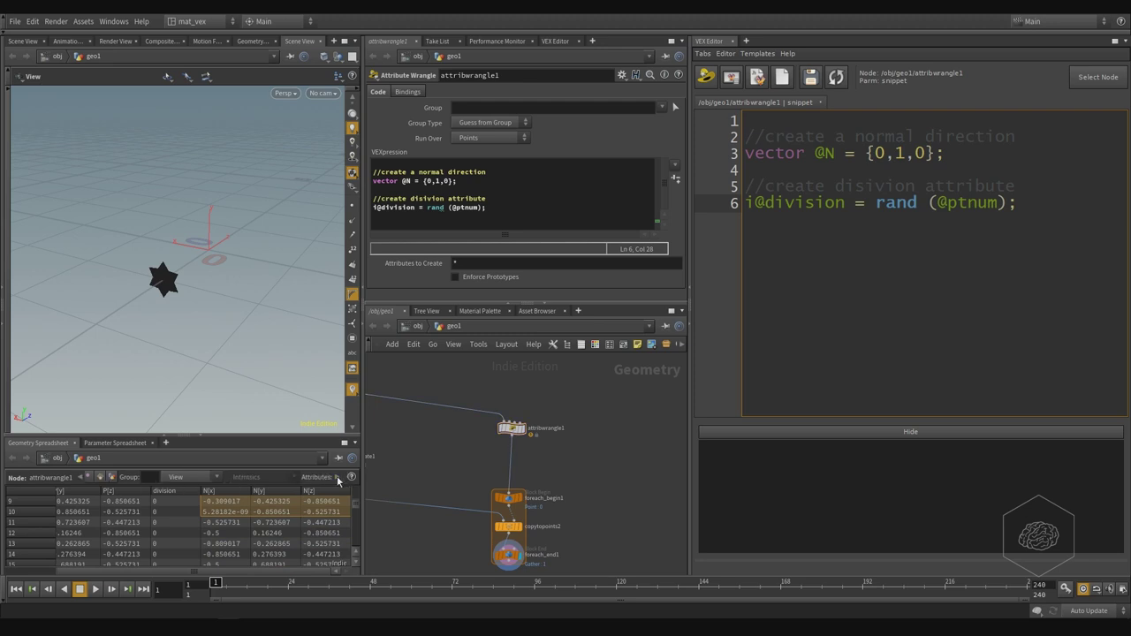
pyautogui.click(337, 477)
pyautogui.click(337, 477)
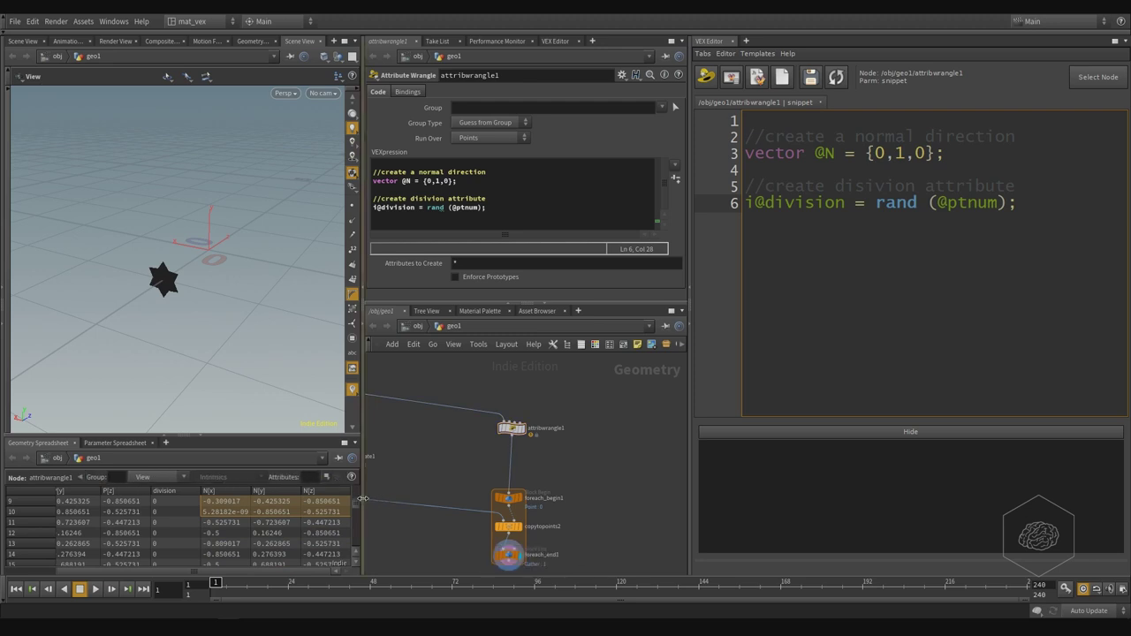
pyautogui.moveTo(511, 428)
pyautogui.click(525, 435)
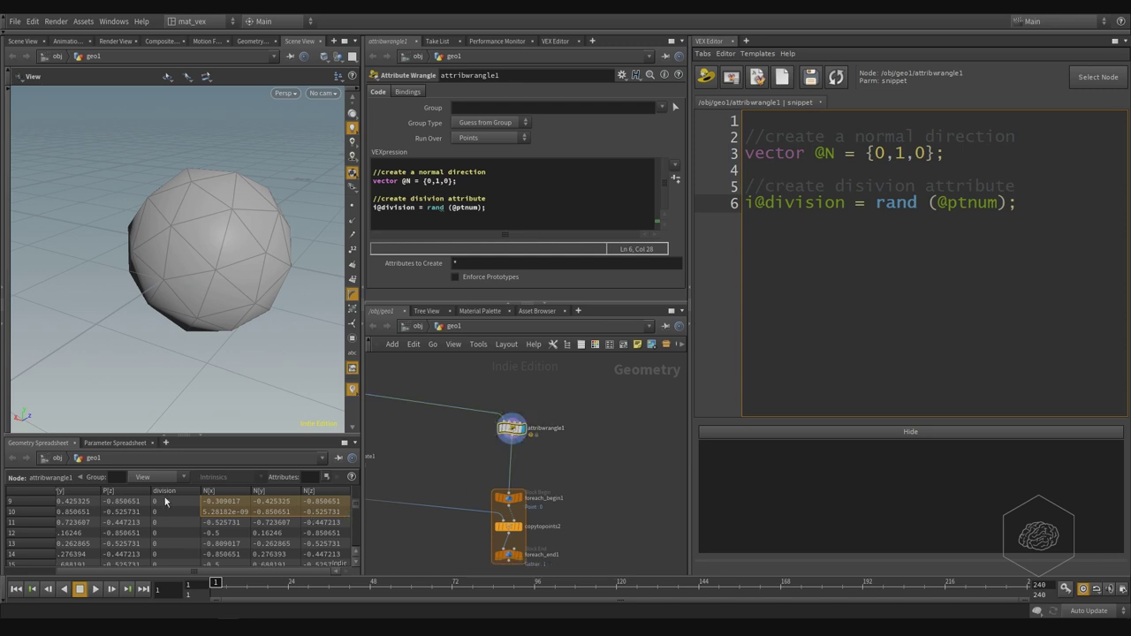
# - Set foreach_end1 as the displayed output and select attribwrangle1
pyautogui.scroll(-5, 170, 526)
pyautogui.scroll(-7, 171, 521)
pyautogui.scroll(-7, 175, 509)
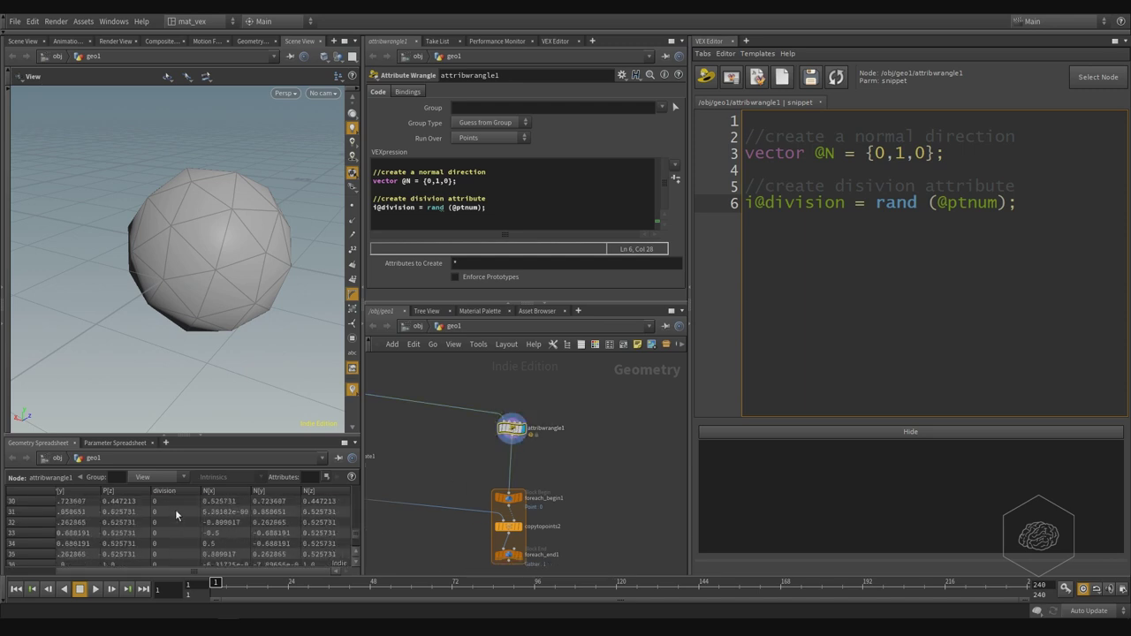
pyautogui.scroll(-7, 175, 509)
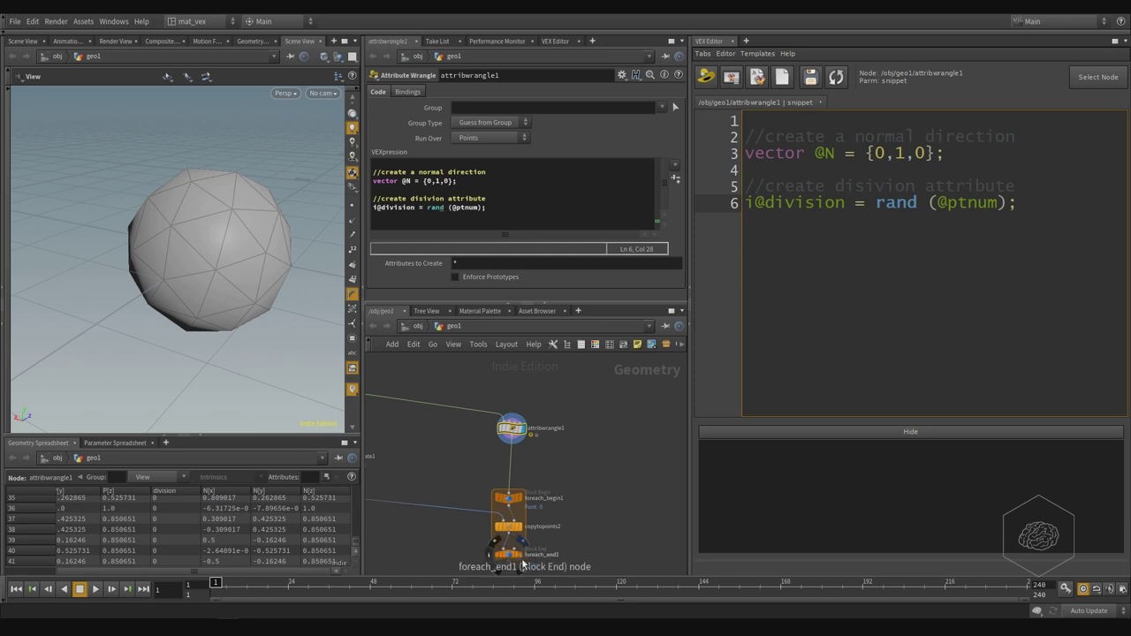
pyautogui.click(508, 556)
pyautogui.moveTo(583, 399); pyautogui.dragTo(469, 458)
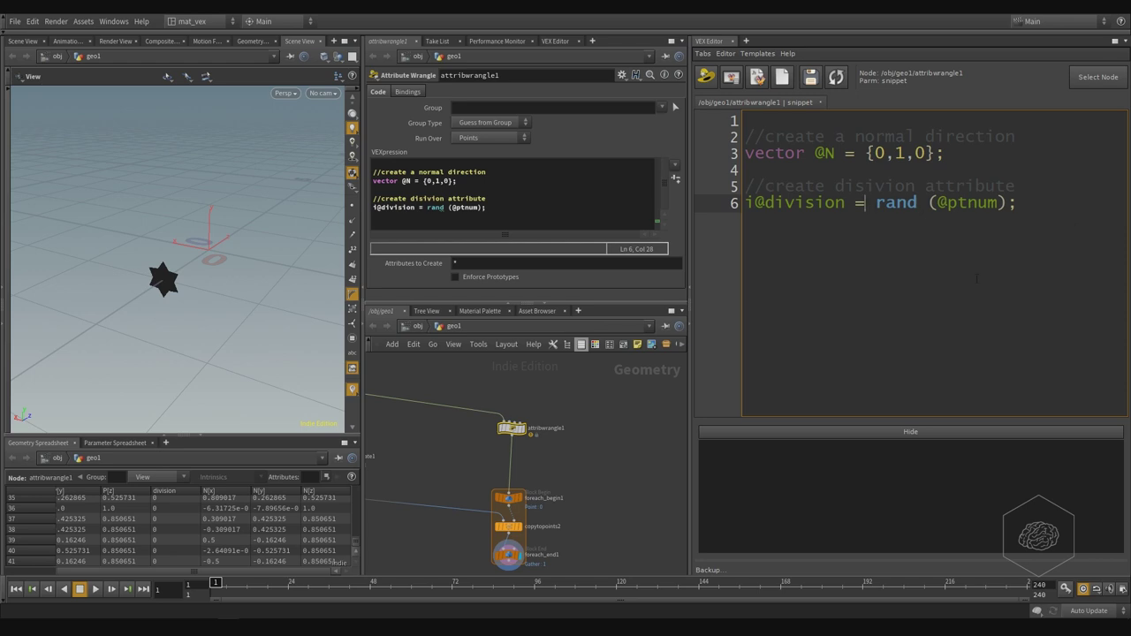
pyautogui.press('Right')
pyautogui.hotkey('shift', 'Right')
pyautogui.hotkey('shift', 'Right')
pyautogui.hotkey('shift', 'Right')
pyautogui.hotkey('shift', 'Right')
pyautogui.hotkey('shift', 'Right')
pyautogui.hotkey('shift', 'Right')
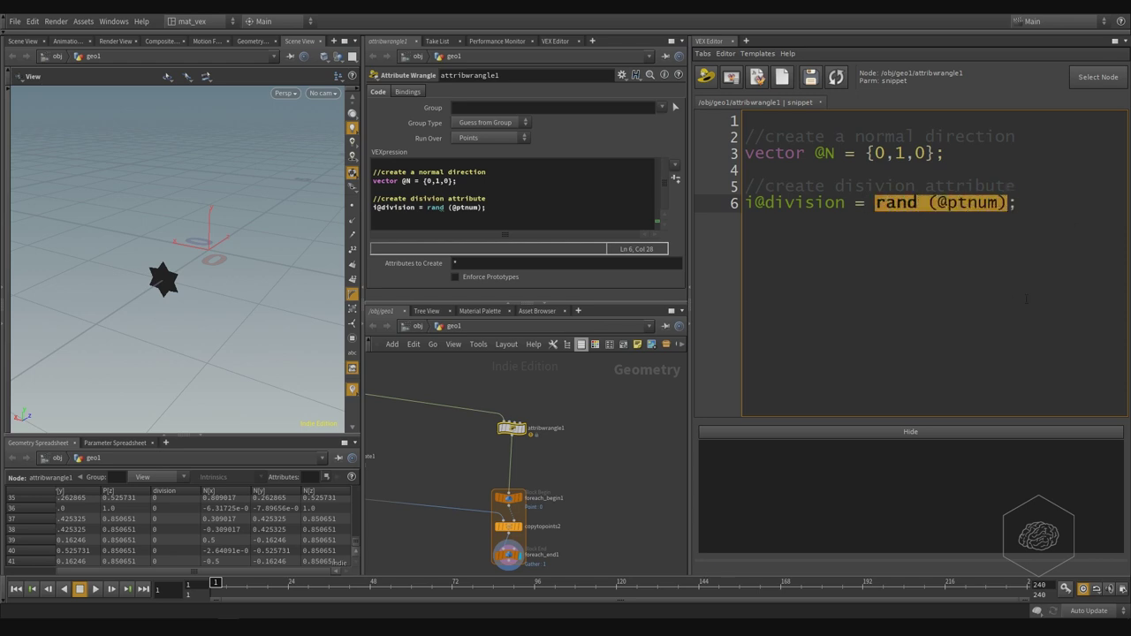
pyautogui.press('Left')
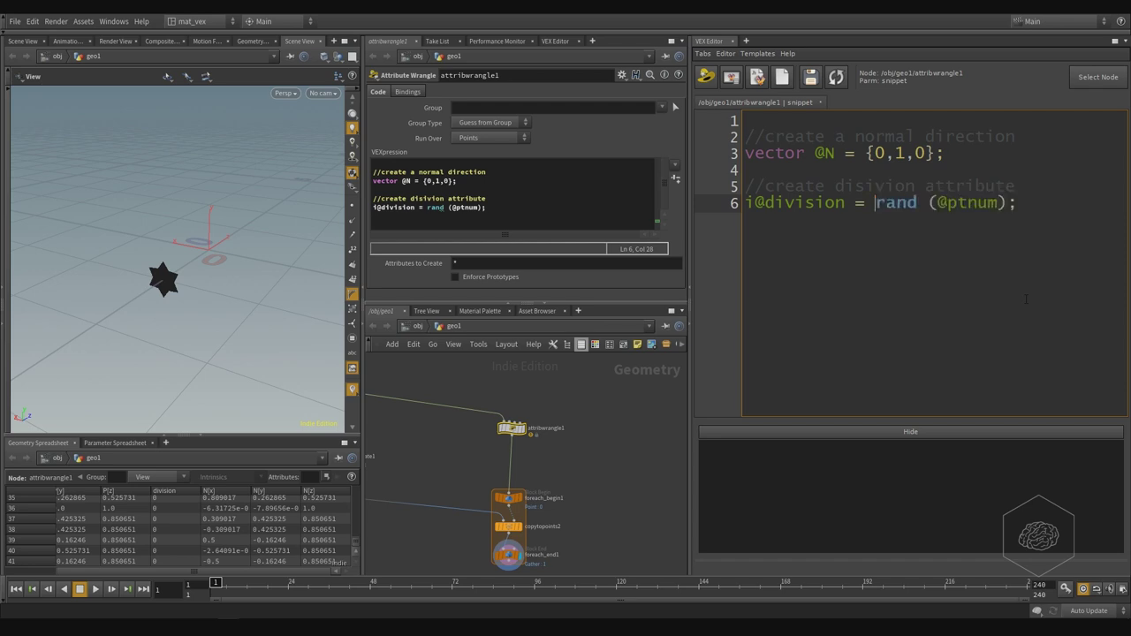
pyautogui.write('int')
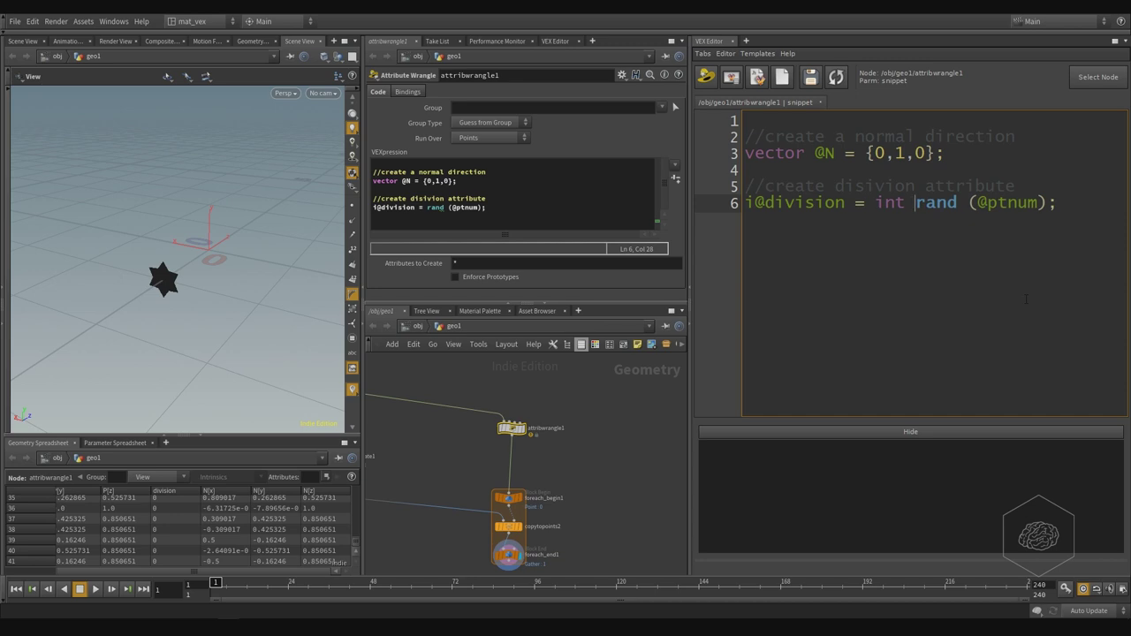
pyautogui.write(' (')
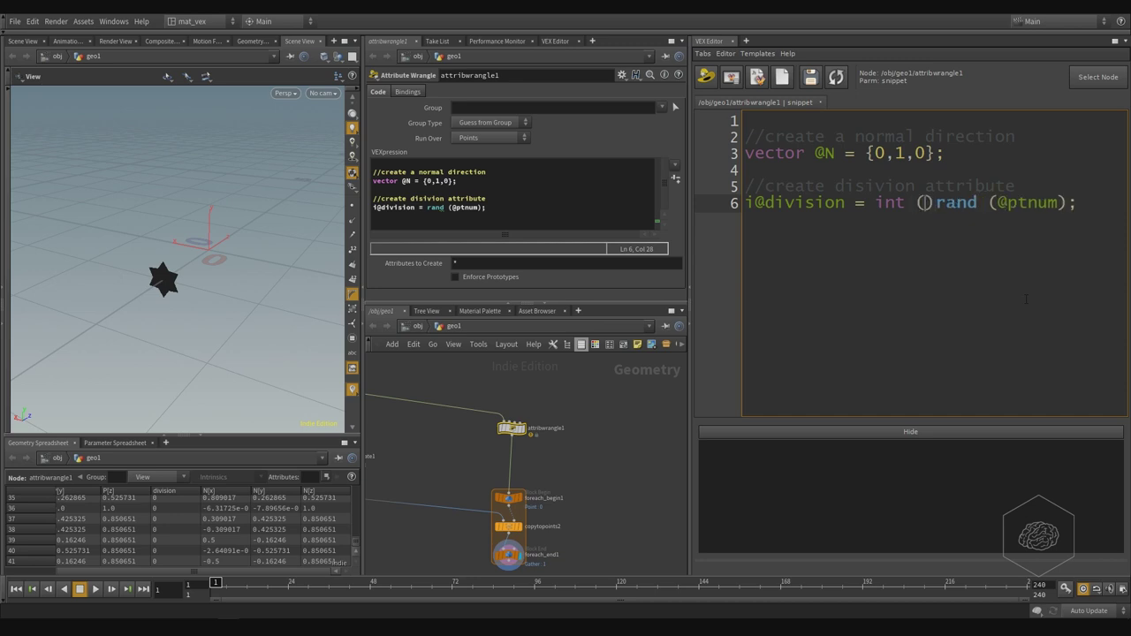
pyautogui.press('Delete')
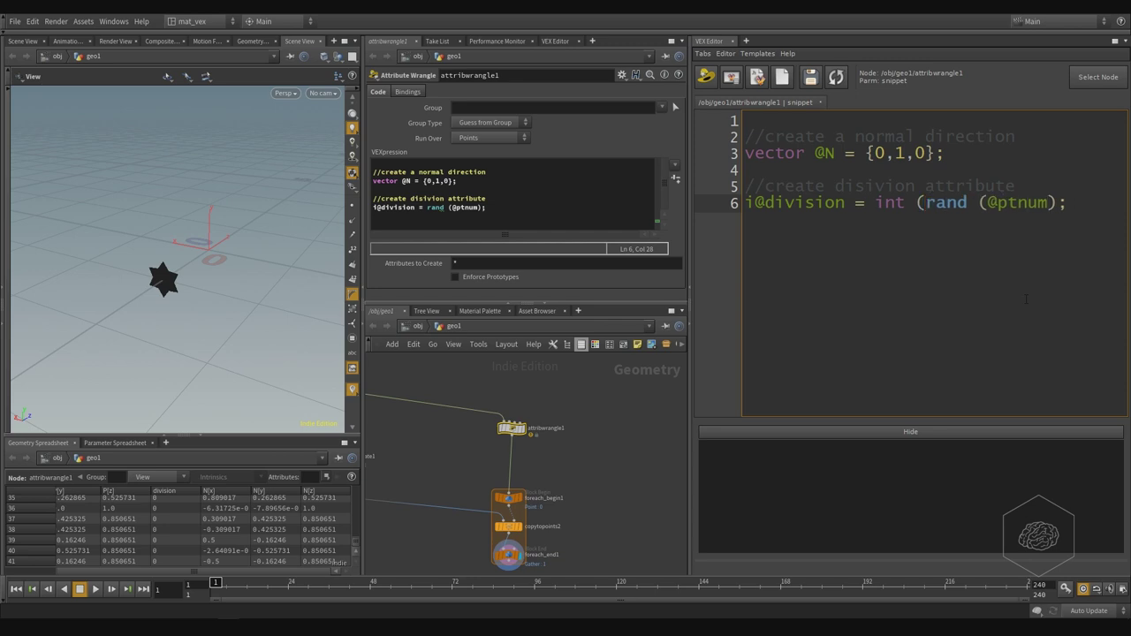
pyautogui.write('*6')
pyautogui.write(')*')
pyautogui.write('2')
pyautogui.write('+')
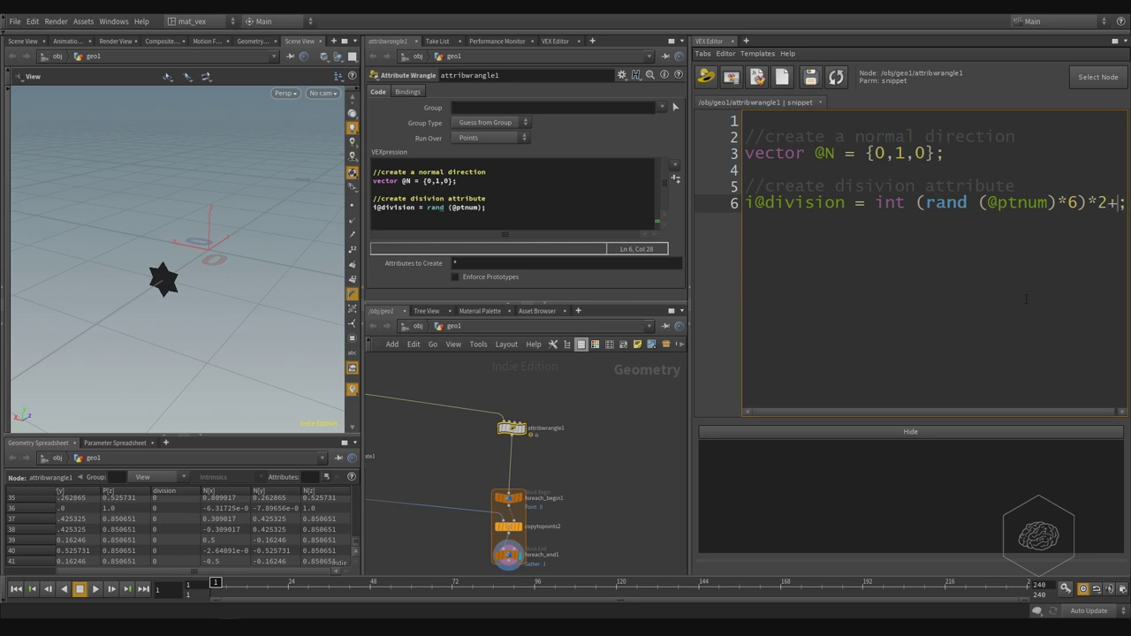
pyautogui.write('8')
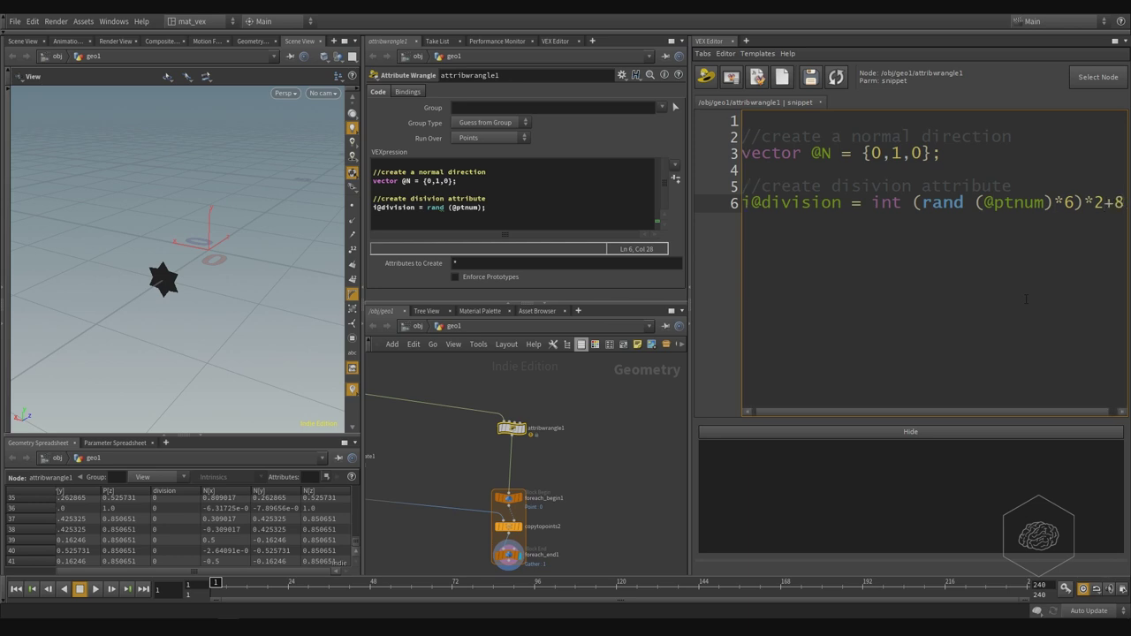
pyautogui.write(')')
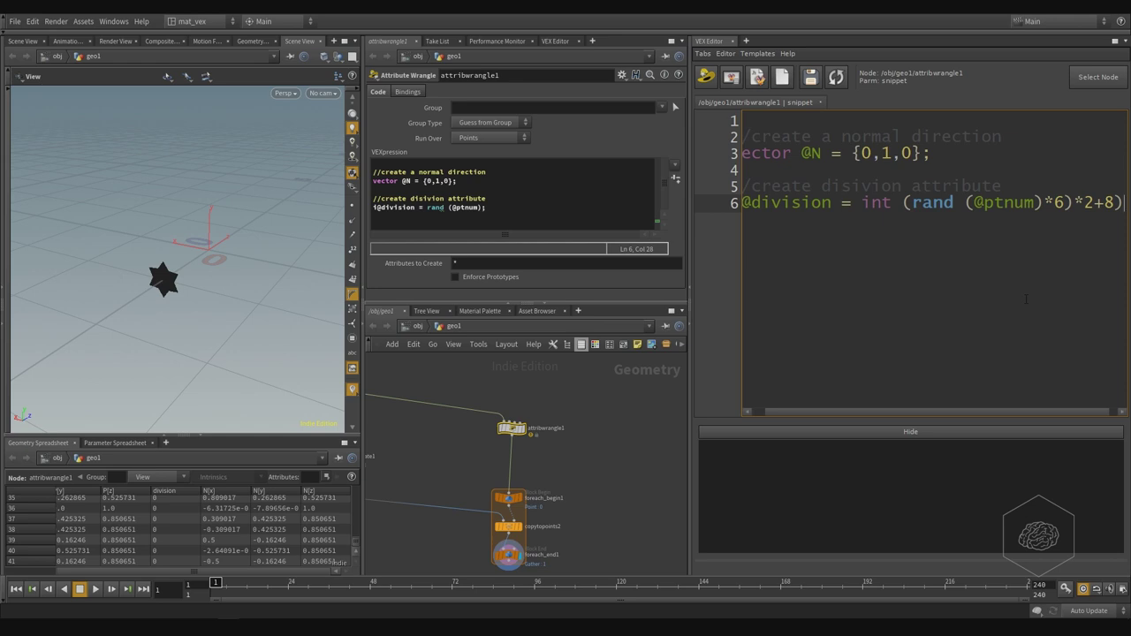
pyautogui.write(';')
pyautogui.write('ch()')
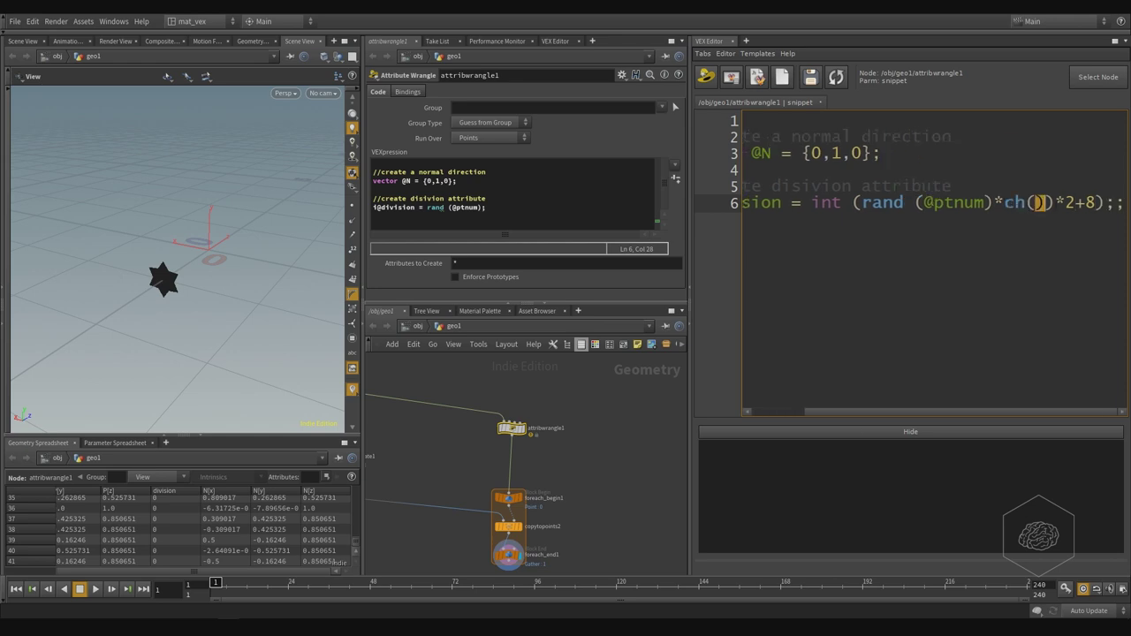
pyautogui.write('""')
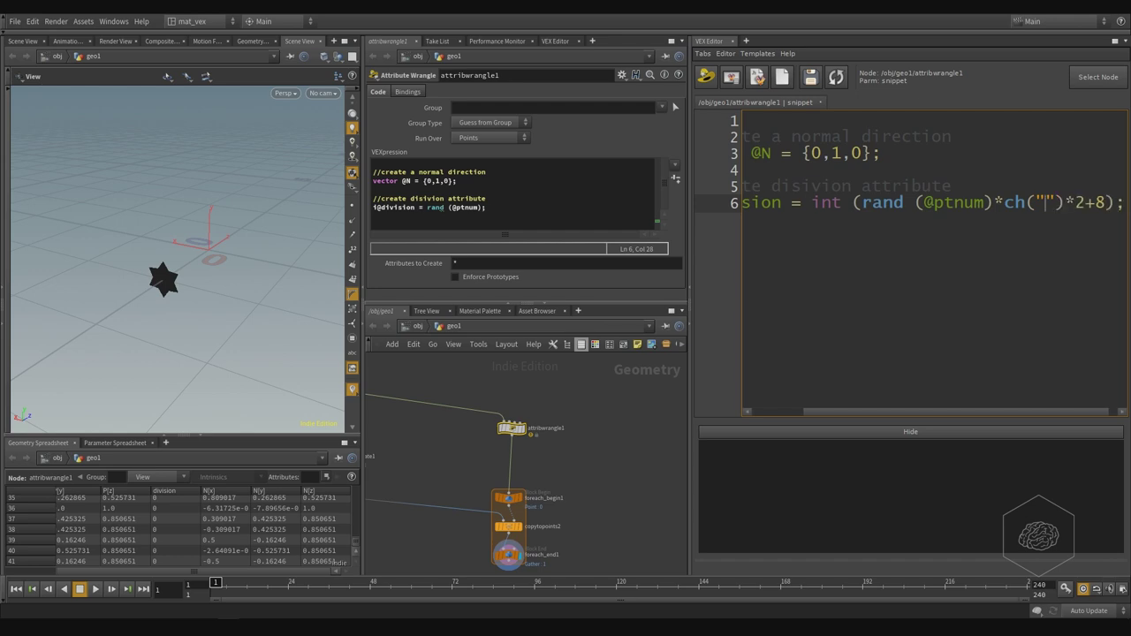
pyautogui.write('value')
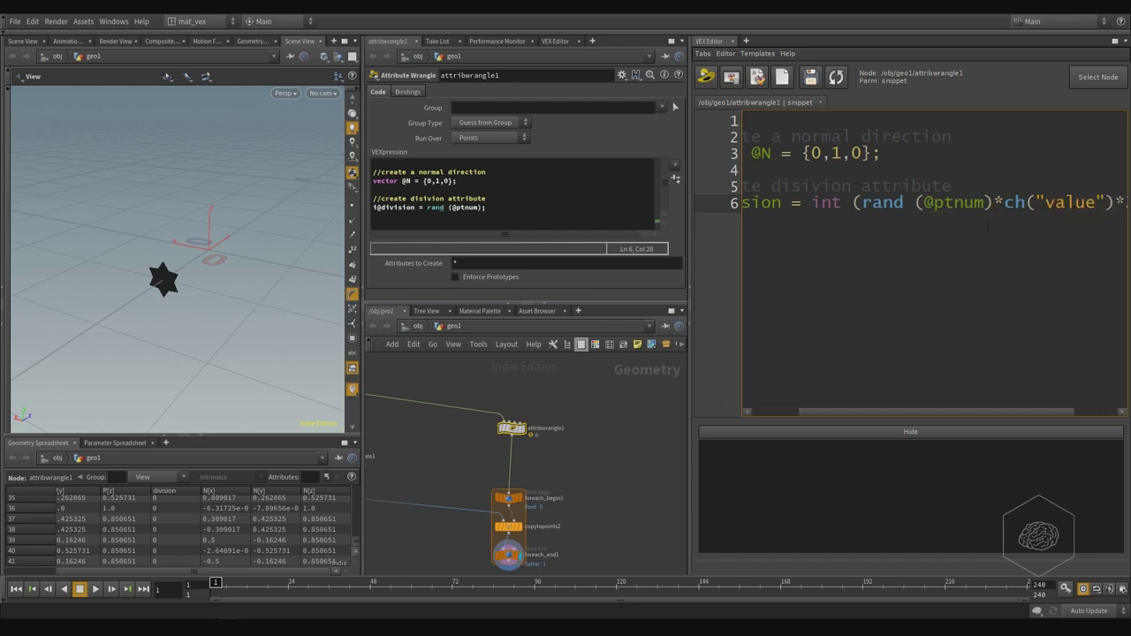
pyautogui.moveTo(1004, 203); pyautogui.dragTo(1117, 202)
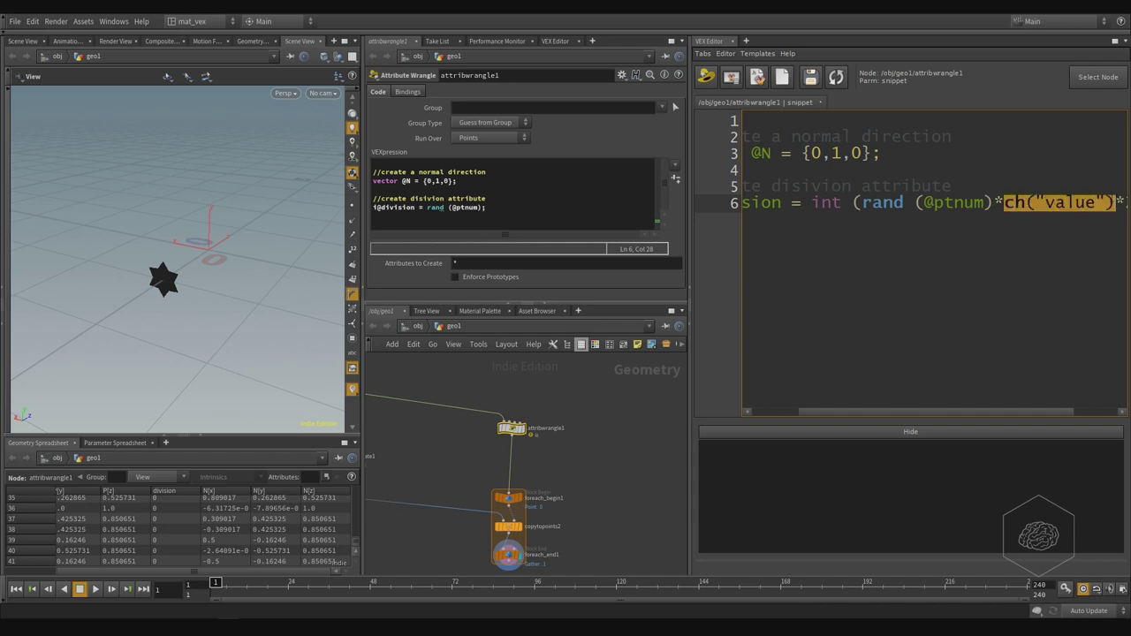
pyautogui.write('6*2+8')
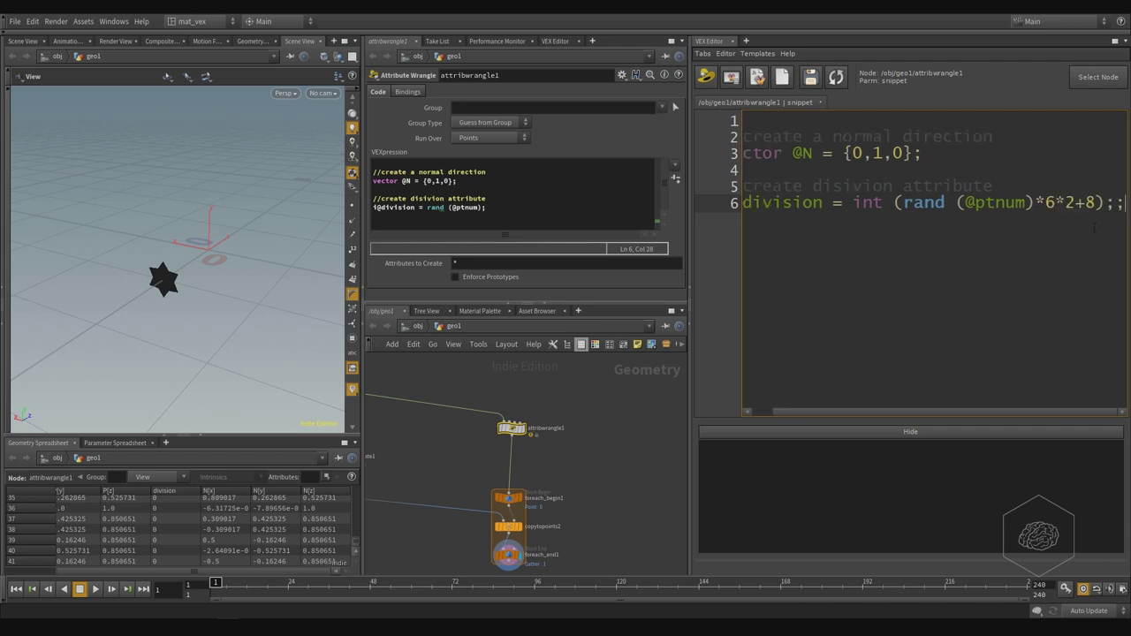
# - Remove the duplicate semicolon and save the code into the wrangle
pyautogui.press('BackSpace')
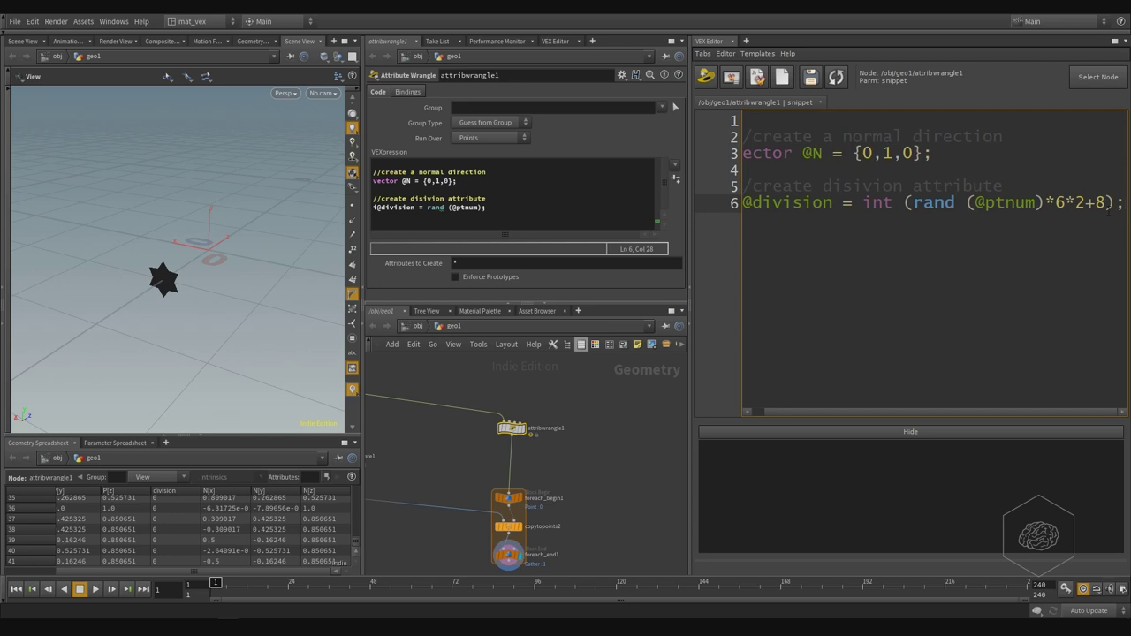
pyautogui.press('Return')
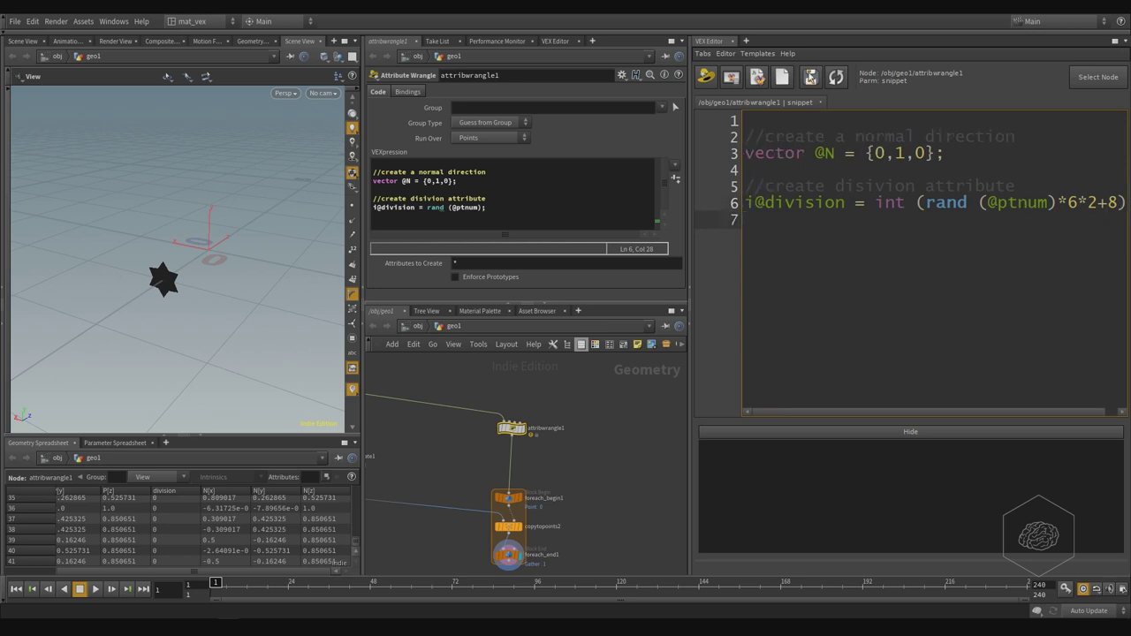
pyautogui.click(810, 77)
pyautogui.click(546, 207)
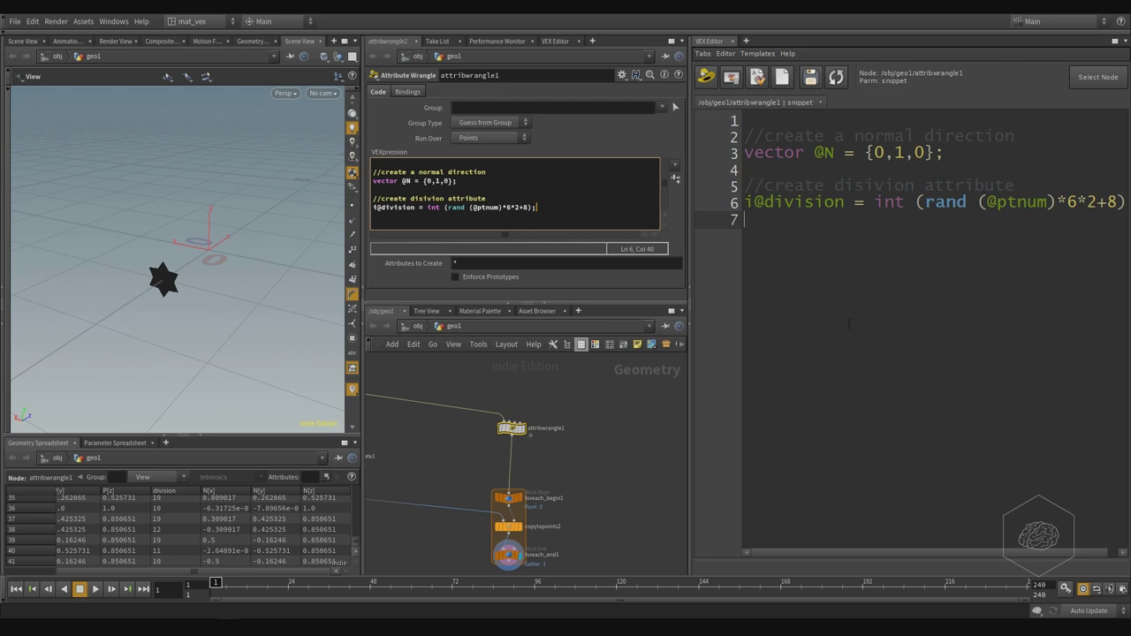
pyautogui.press('Return')
pyautogui.write('/')
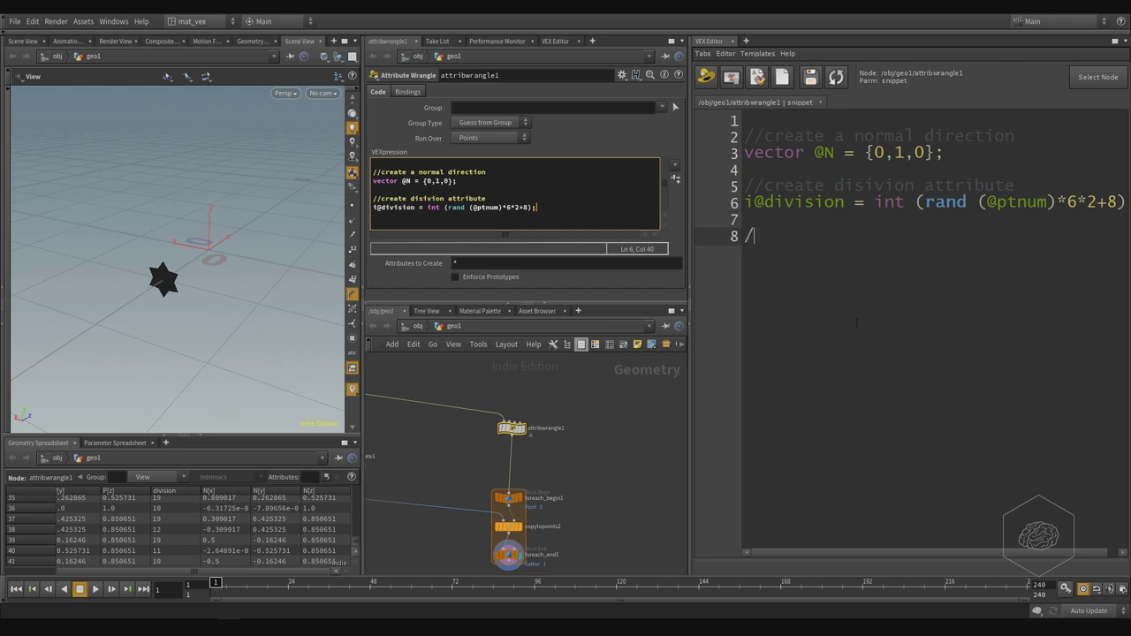
pyautogui.write('/create ')
pyautogui.write('my rando')
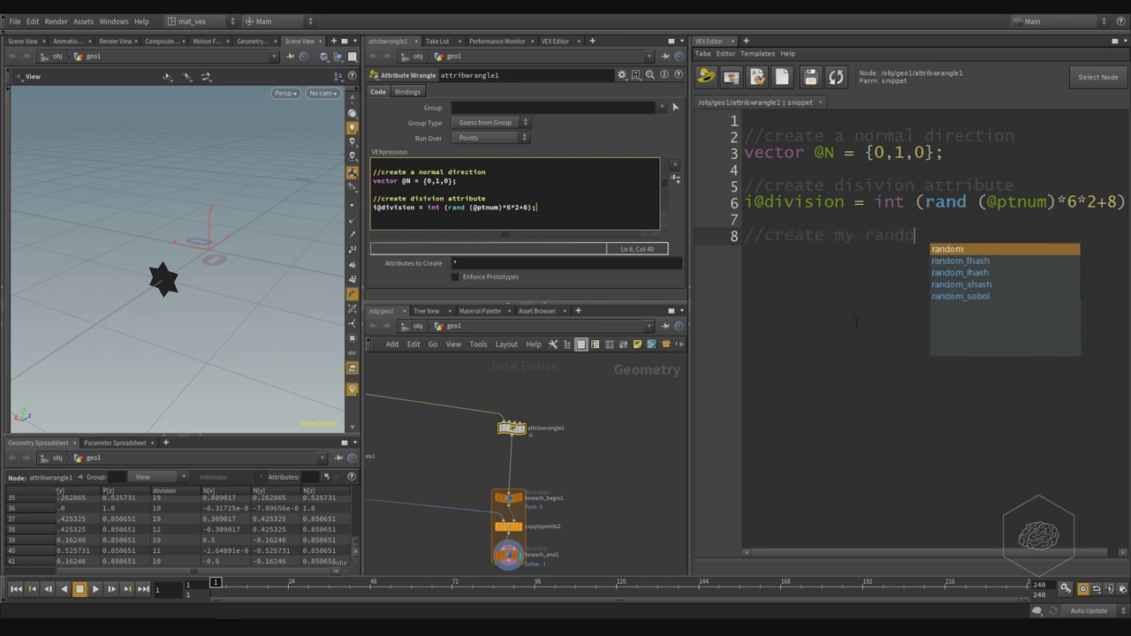
pyautogui.write('m scale')
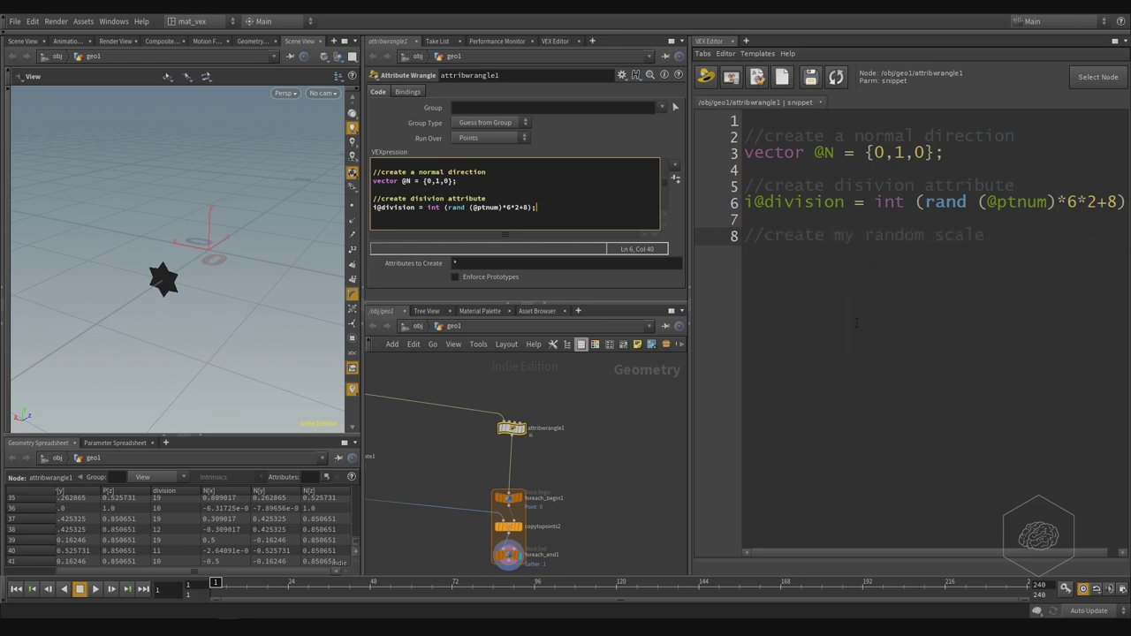
pyautogui.press('Return')
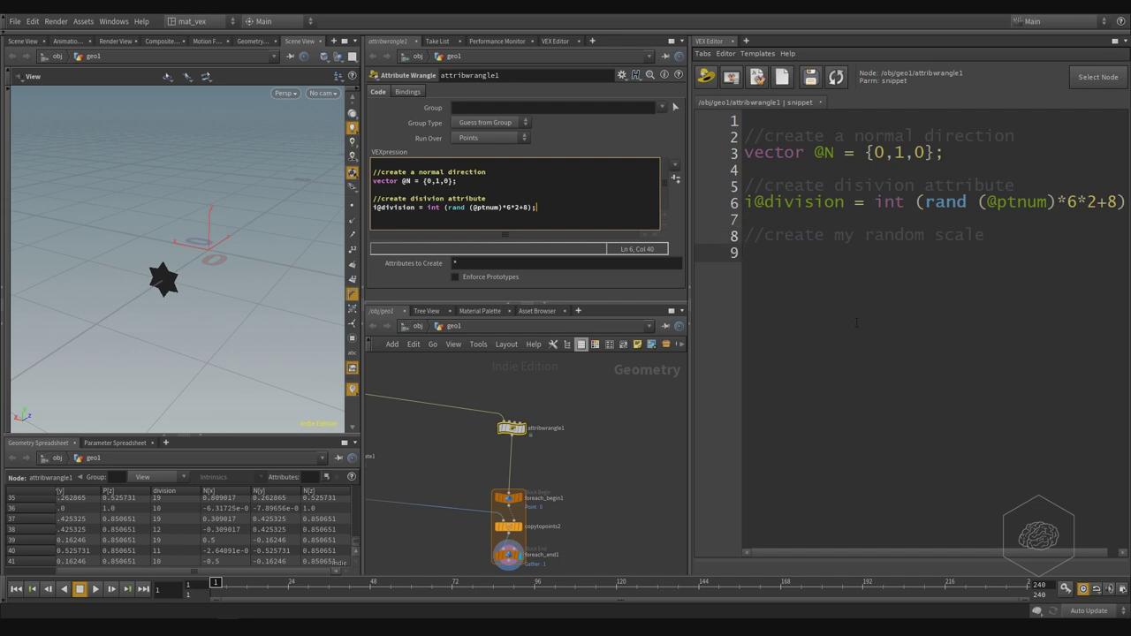
pyautogui.write('@')
pyautogui.write('pscale')
pyautogui.press('Home')
pyautogui.press('Right')
pyautogui.write('=')
pyautogui.write('rand')
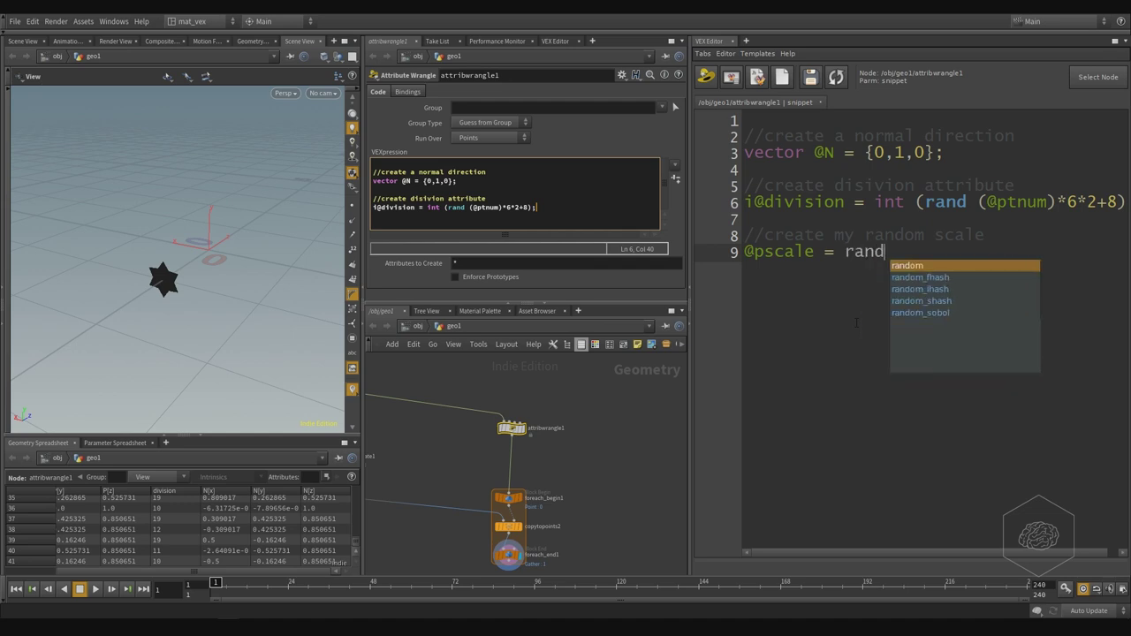
pyautogui.write('(')
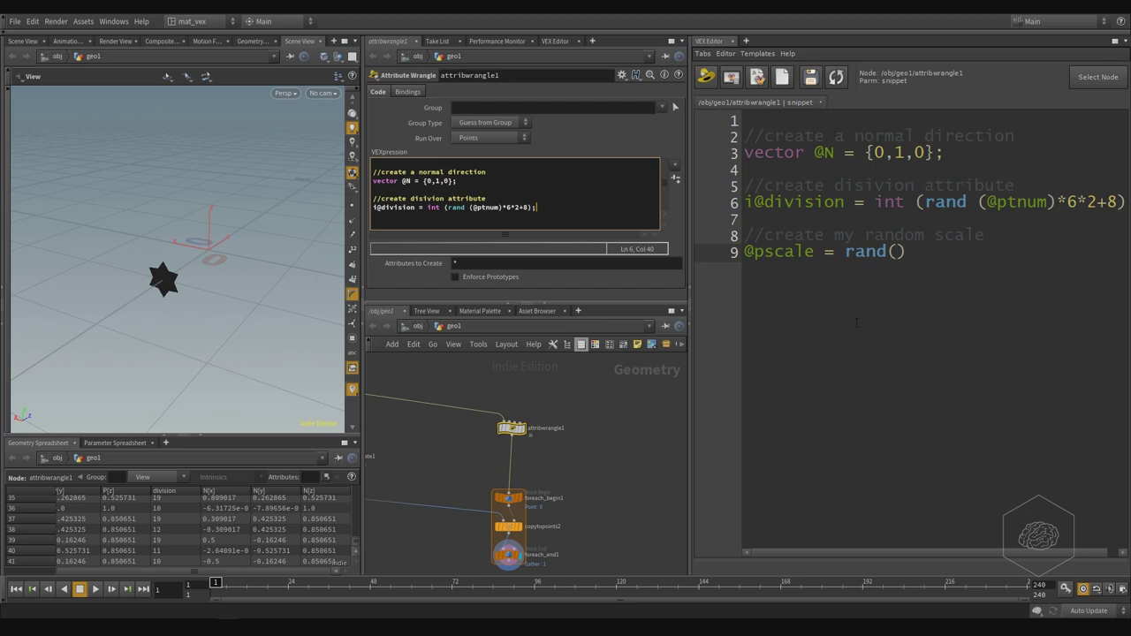
pyautogui.write('@ptnum')
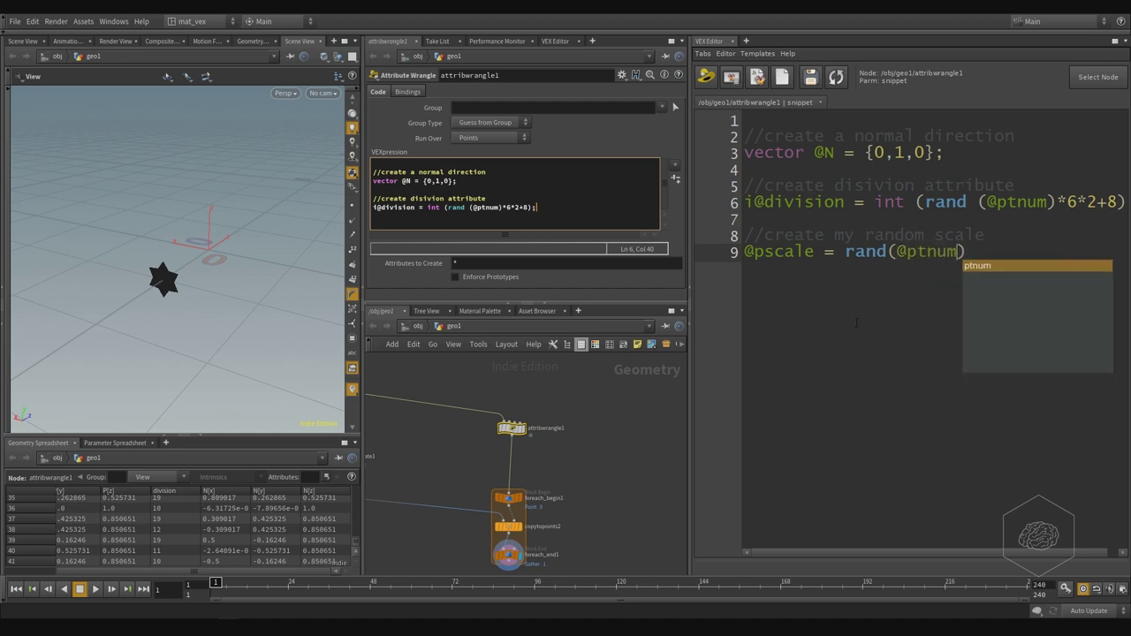
pyautogui.press('Escape')
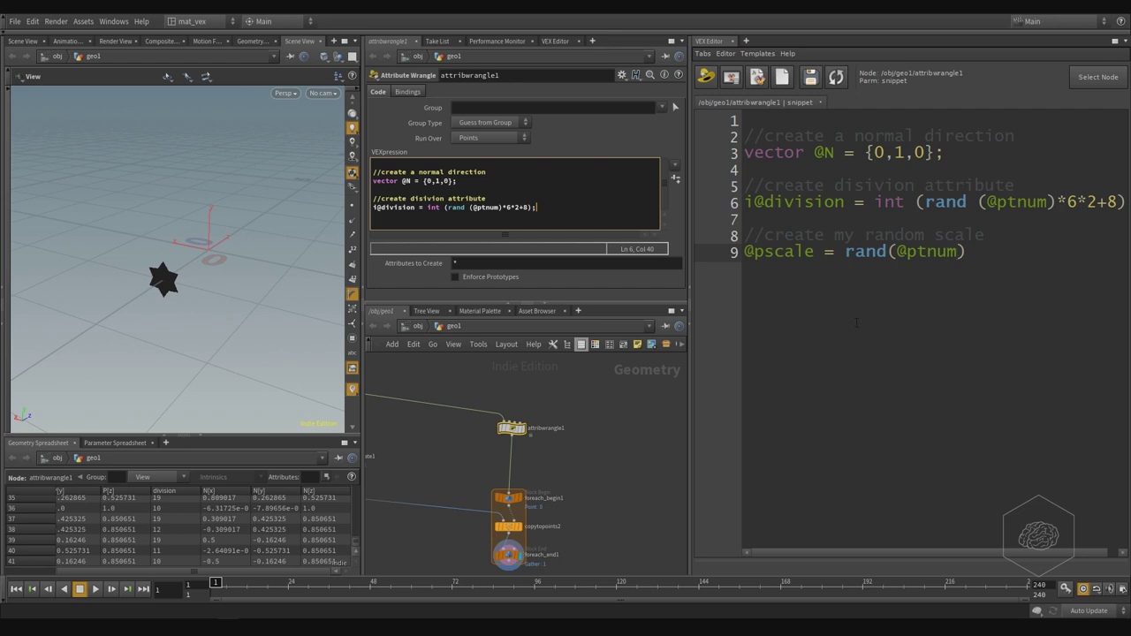
# - Add ch("myRandValue") to the rand seed and wrap the random value in fit01
pyautogui.write('+')
pyautogui.hotkey('shift', 'Left')
pyautogui.hotkey('shift', 'Left')
pyautogui.hotkey('shift', 'Left')
pyautogui.hotkey('shift', 'Left')
pyautogui.hotkey('shift', 'Left')
pyautogui.hotkey('shift', 'Left')
pyautogui.press('Right')
pyautogui.write('ch')
pyautogui.write('()')
pyautogui.write('"')
pyautogui.write('my')
pyautogui.write('RandValu')
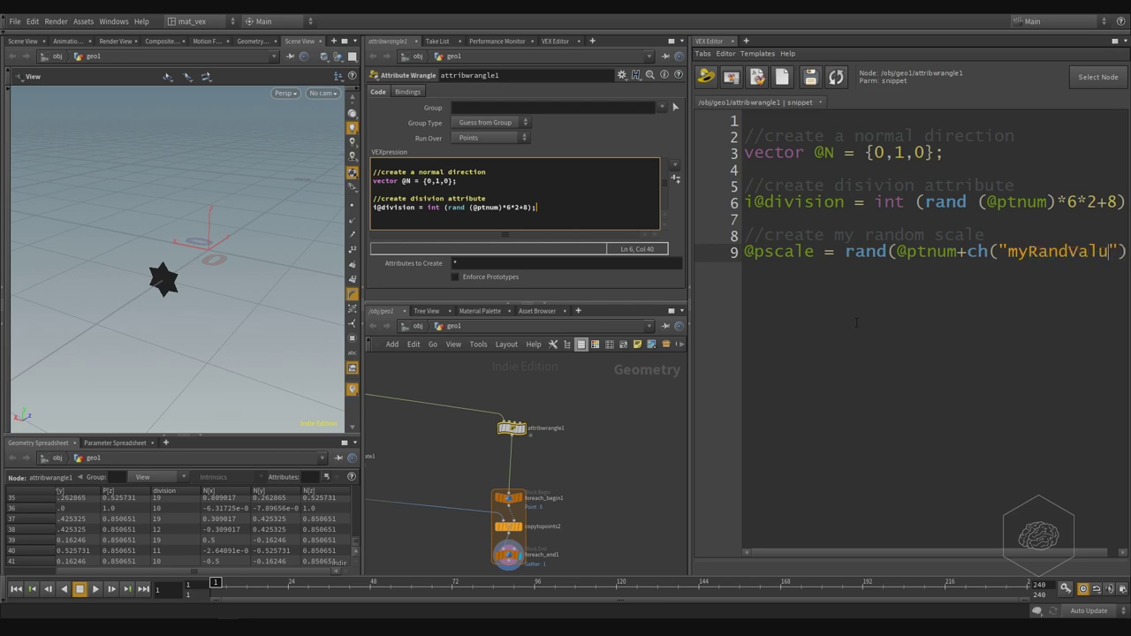
pyautogui.write('e')
pyautogui.write(')')
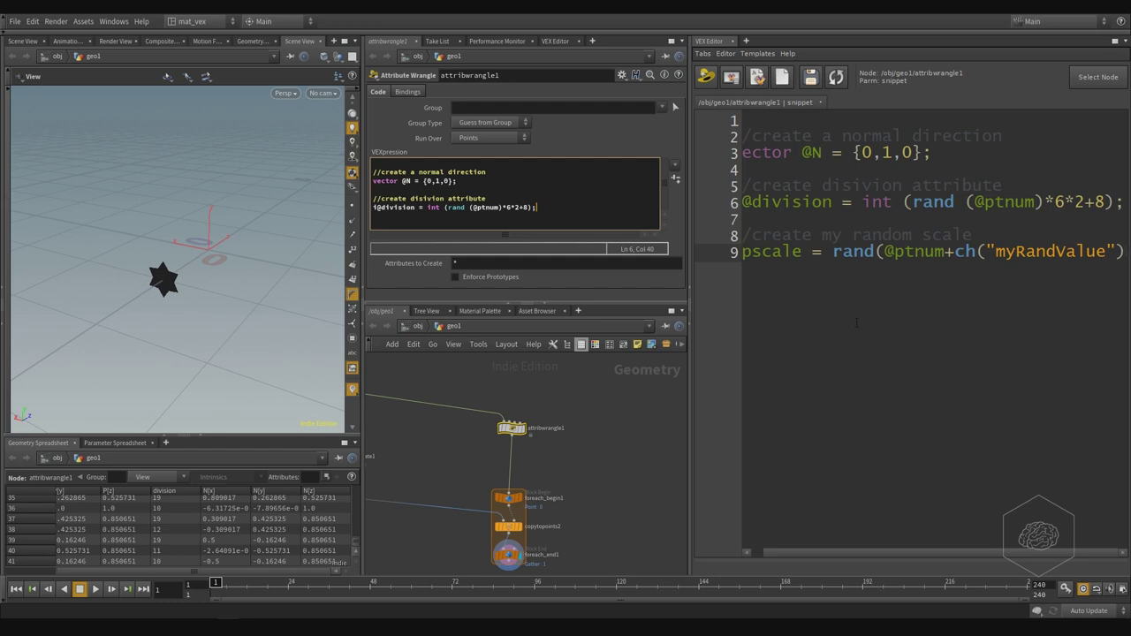
pyautogui.write(')')
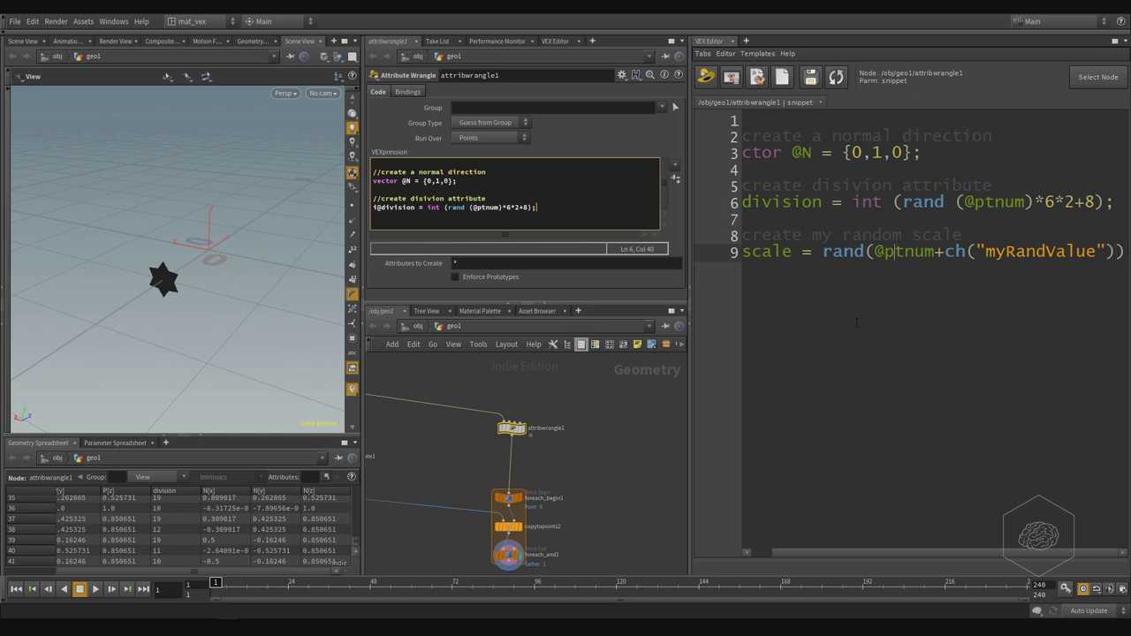
pyautogui.write('fit')
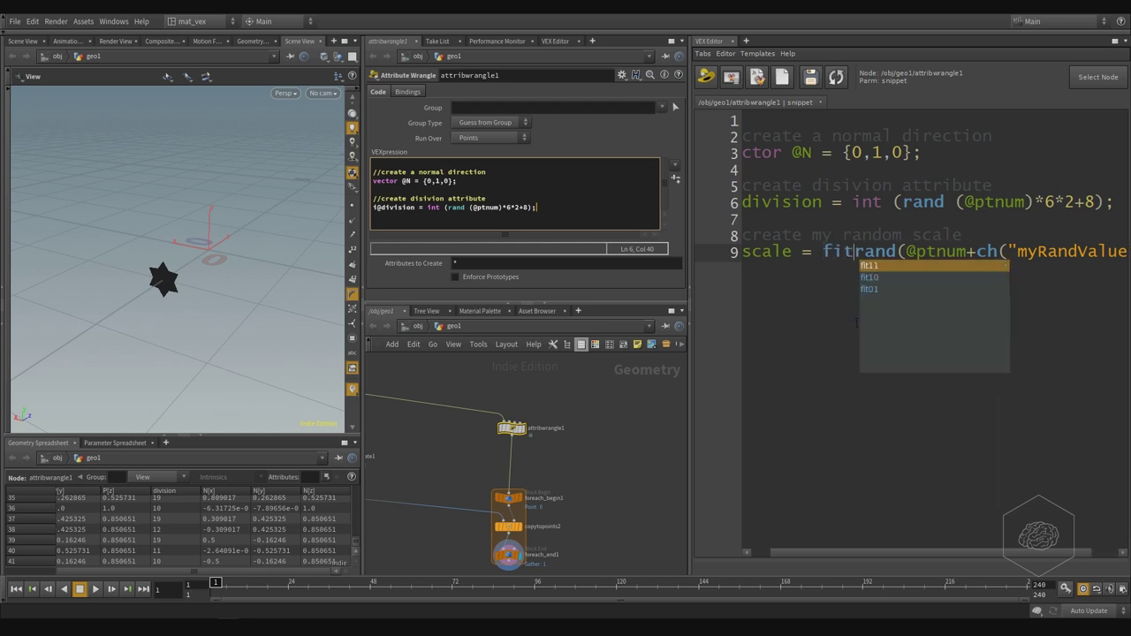
pyautogui.write('01(')
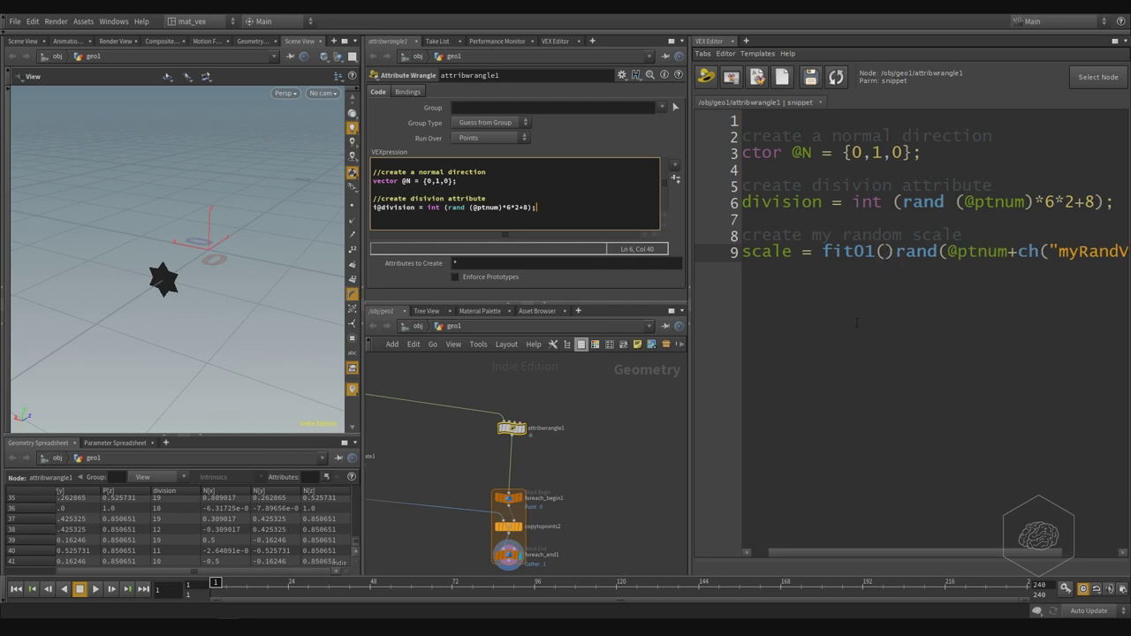
pyautogui.press('Delete')
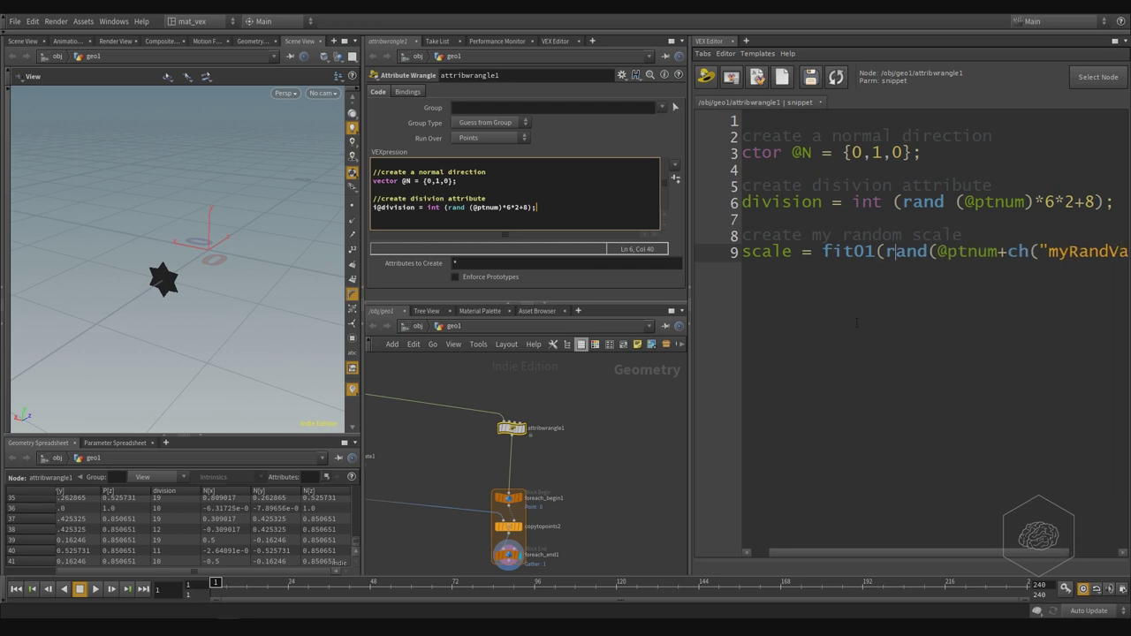
# - Finish fit01 with ch("scale_min") and ch("scale_max") arguments and a closing semicolon
pyautogui.press('End')
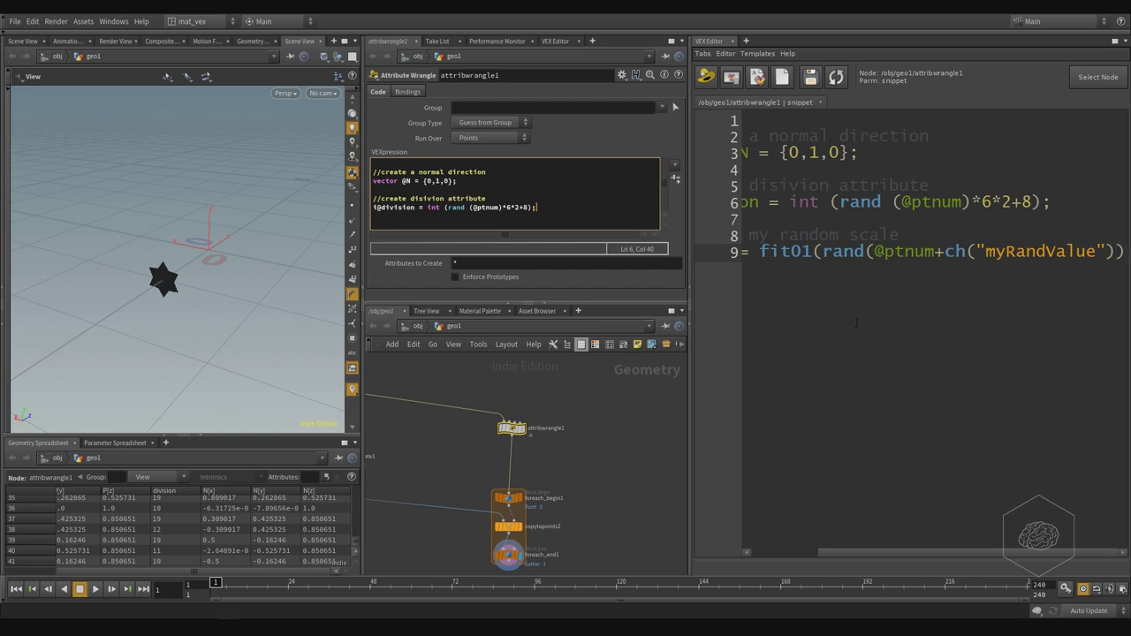
pyautogui.write(',')
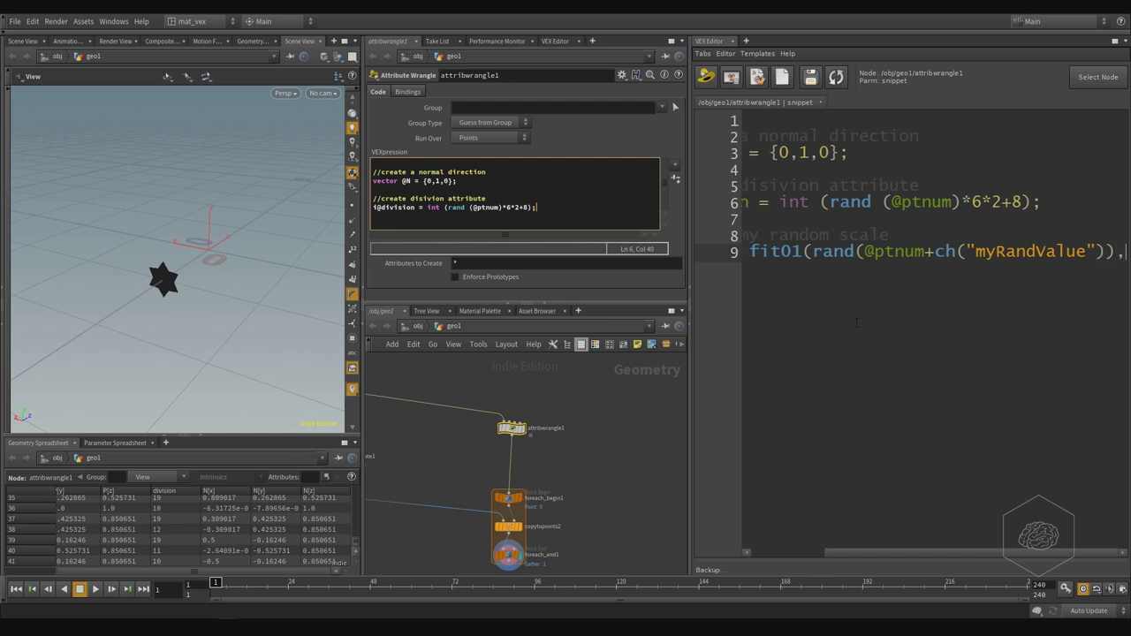
pyautogui.write('ch')
pyautogui.press('Escape')
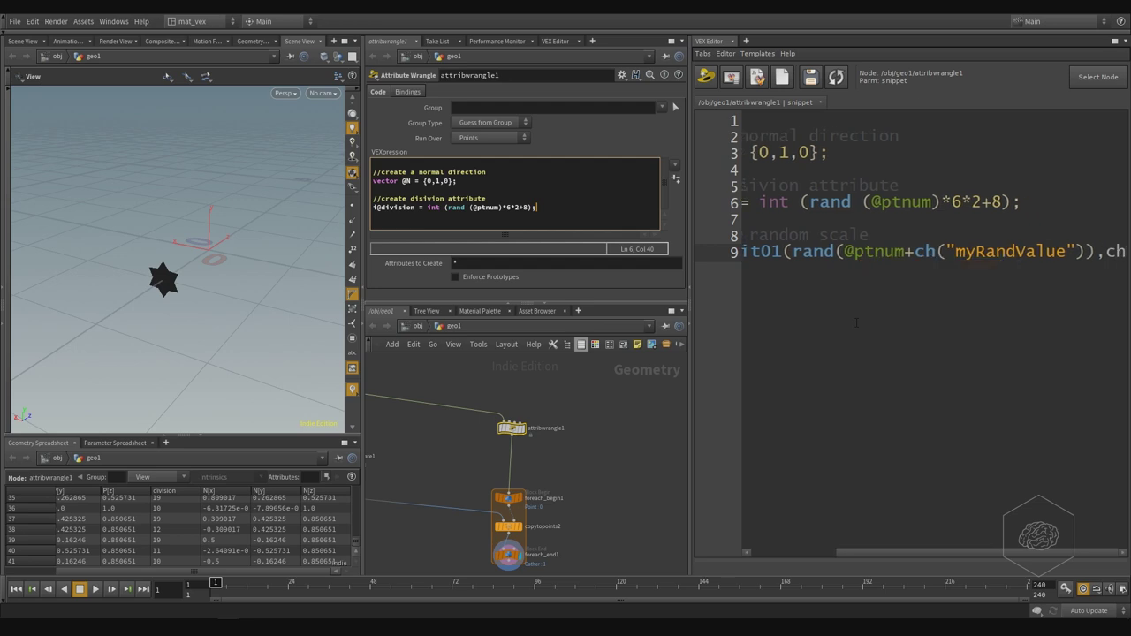
pyautogui.write('("')
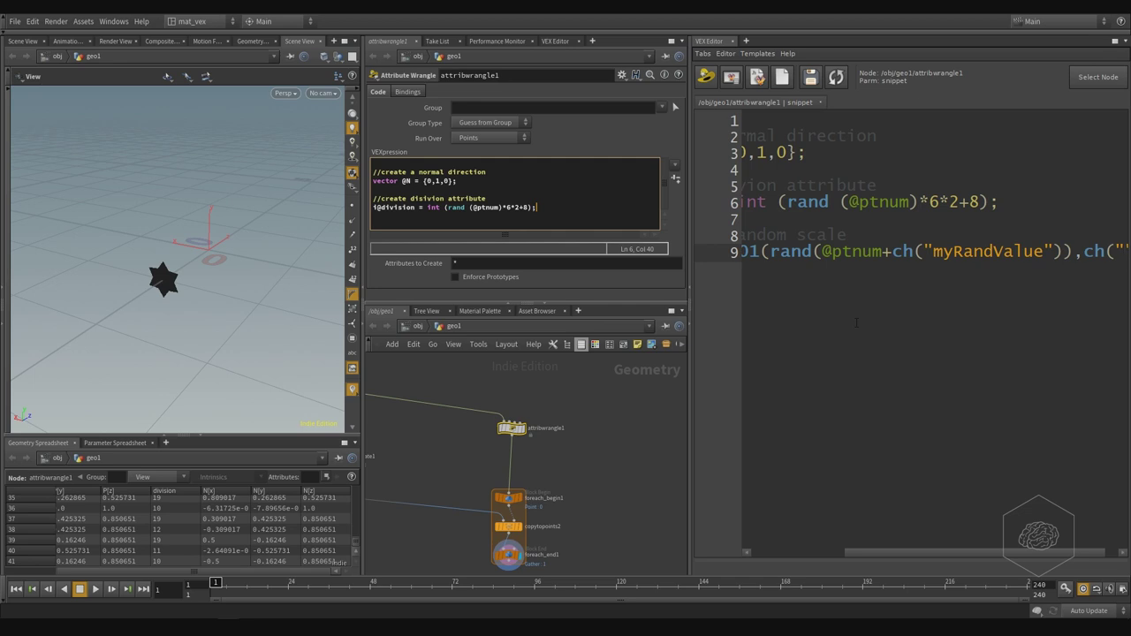
pyautogui.write('scale')
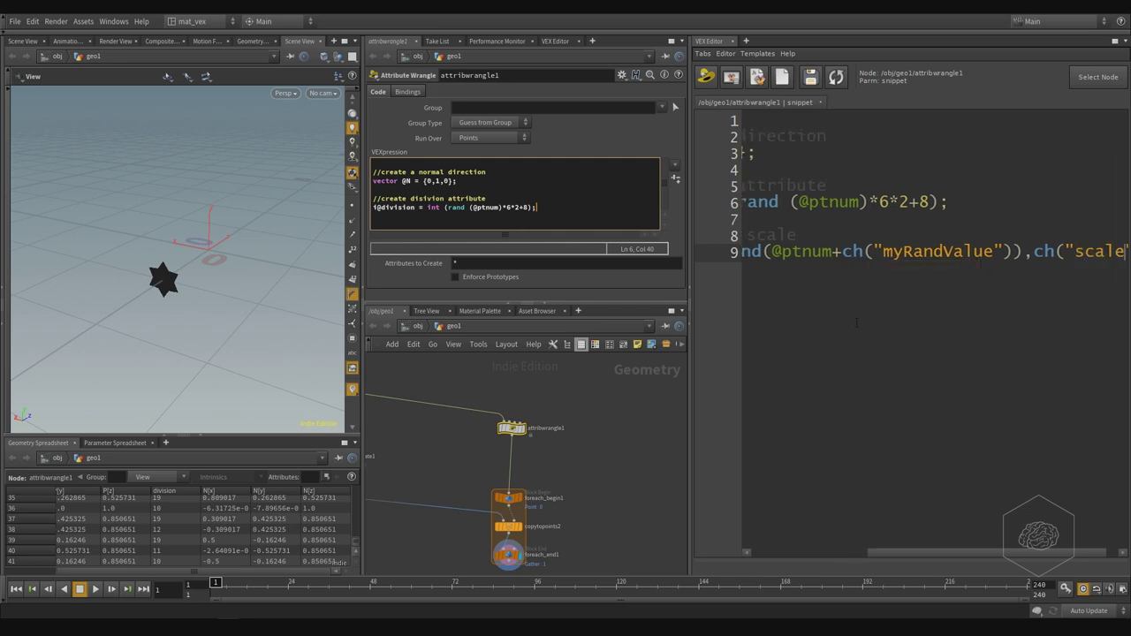
pyautogui.write('_min"')
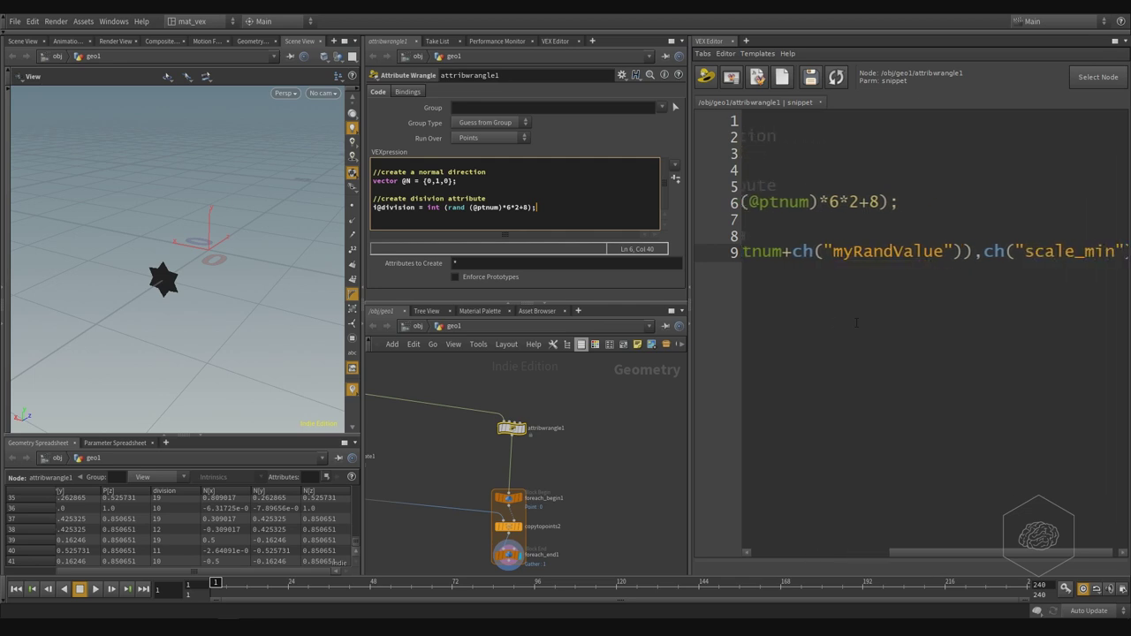
pyautogui.write('),ch')
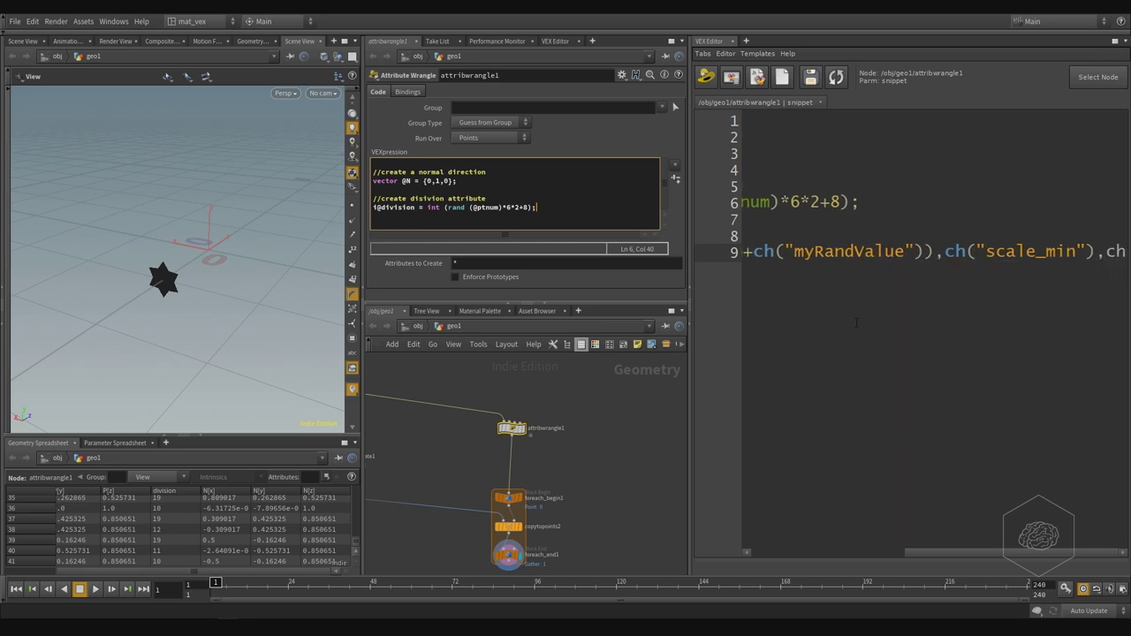
pyautogui.write('("')
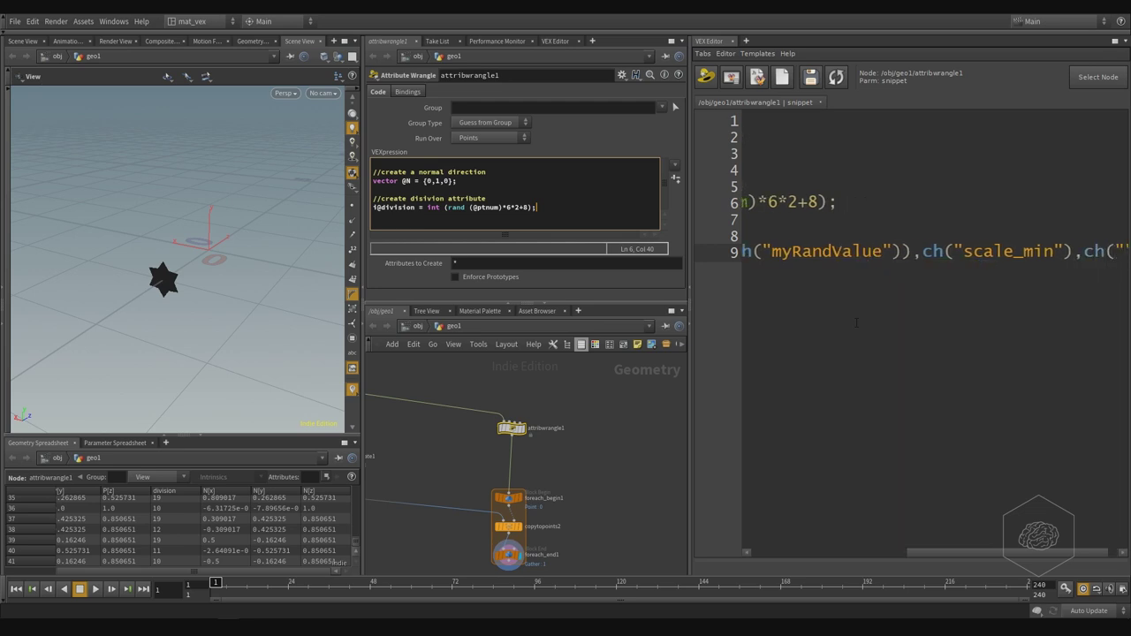
pyautogui.write('m')
pyautogui.press('BackSpace')
pyautogui.write('scal')
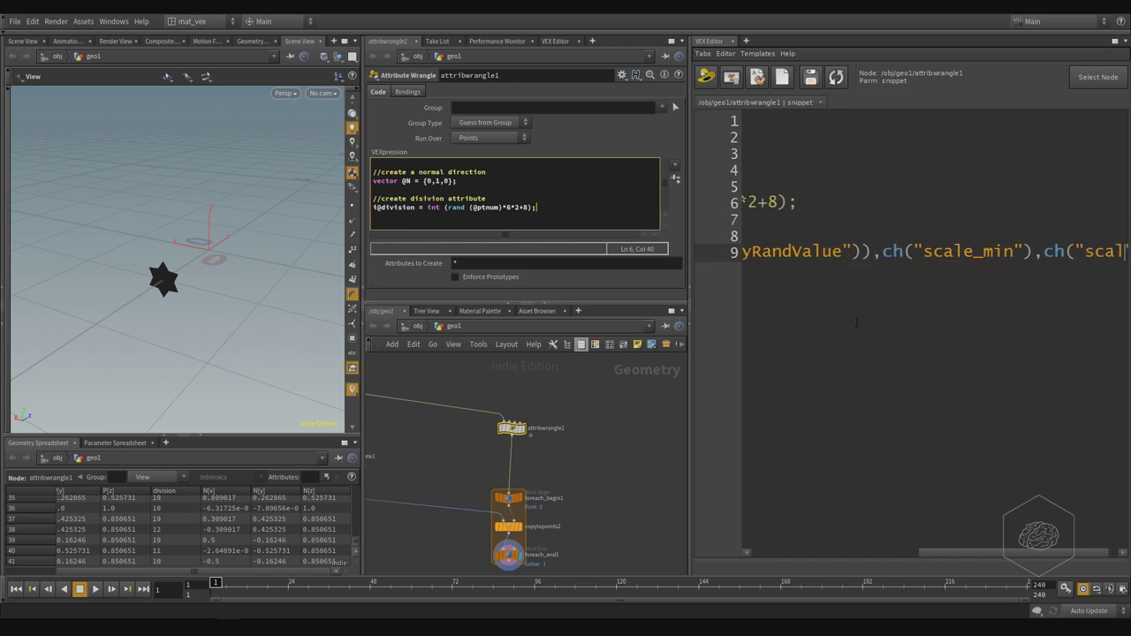
pyautogui.write('e_max')
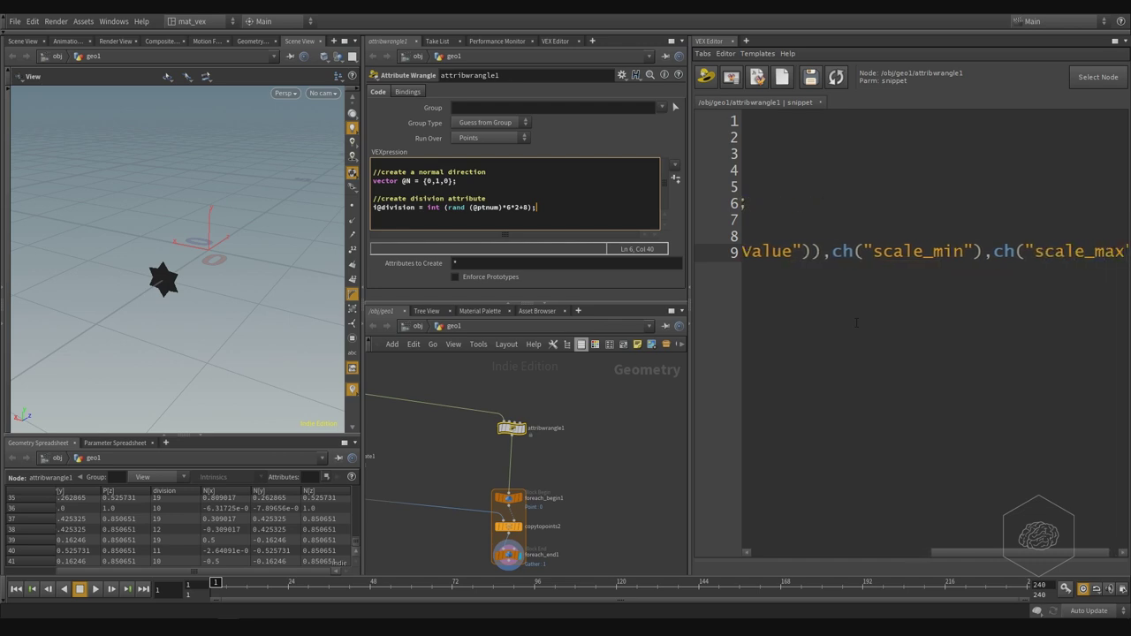
pyautogui.write('")')
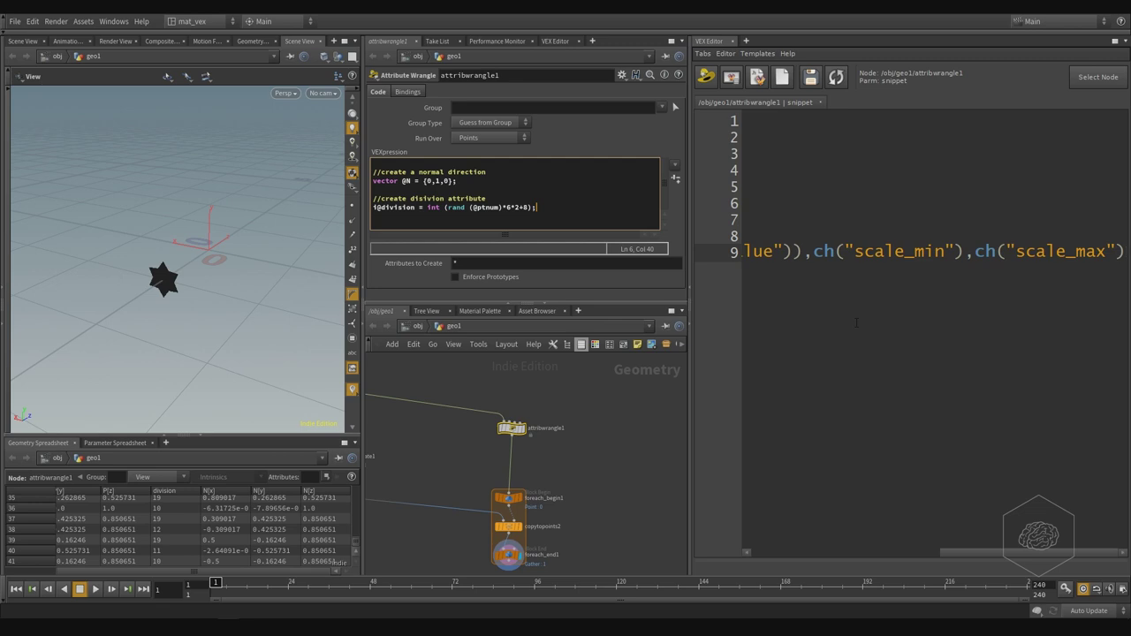
pyautogui.write(');')
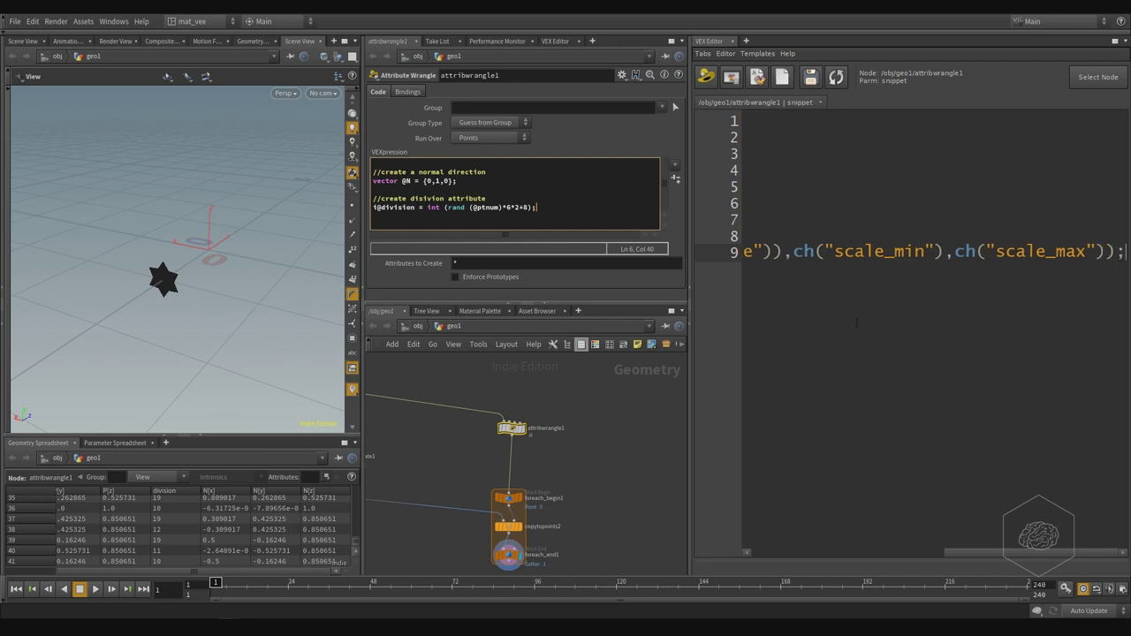
pyautogui.press('Return')
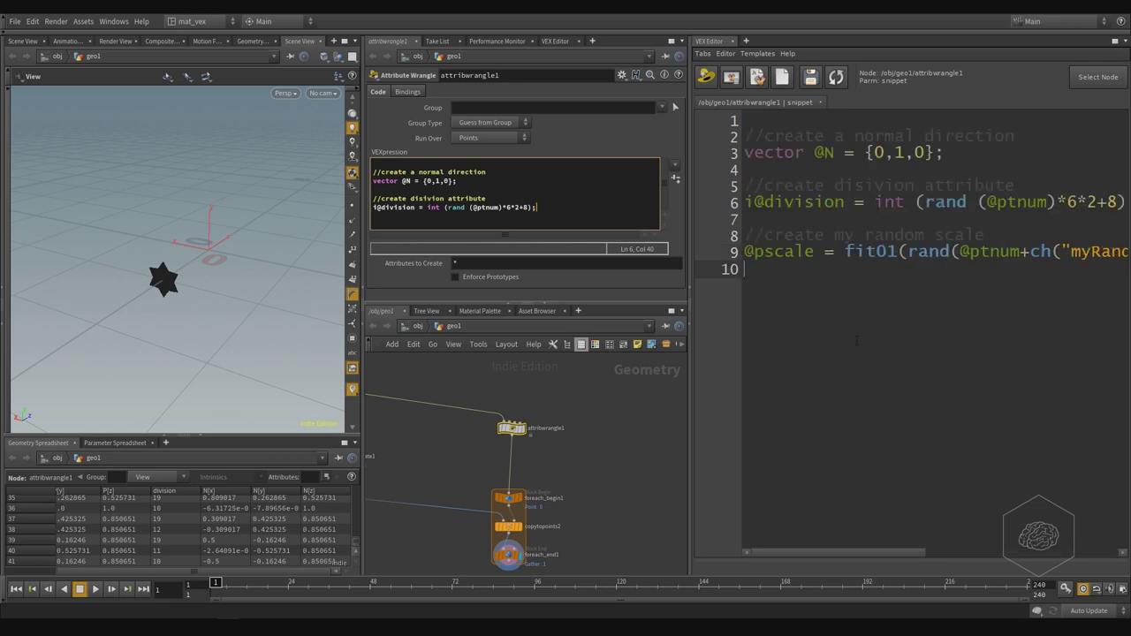
# - Save the pscale code into the wrangle and enlarge the code editor
pyautogui.click(811, 78)
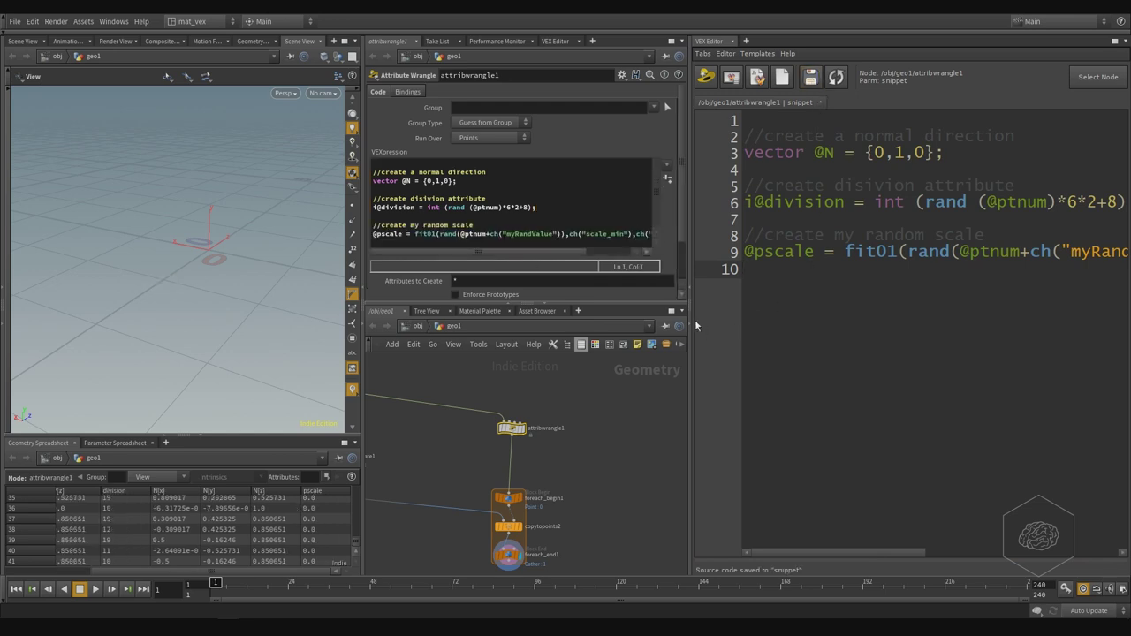
pyautogui.click(692, 283)
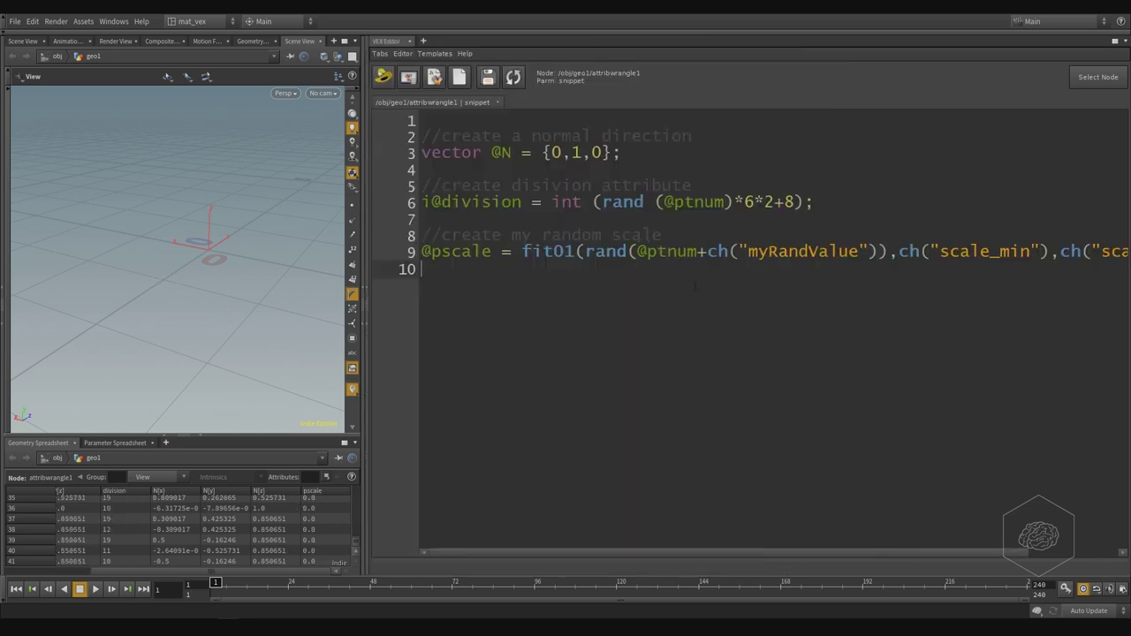
pyautogui.moveTo(919, 553); pyautogui.dragTo(1012, 553)
pyautogui.click(486, 277)
# - Review line 9's fit01 scale_min and scale_max arguments, then shrink the editor back
pyautogui.moveTo(522, 251)
pyautogui.mouseDown()
pyautogui.moveTo(1123, 251)
pyautogui.moveTo(702, 251)
pyautogui.moveTo(888, 251)
pyautogui.moveTo(867, 251)
pyautogui.mouseUp()
pyautogui.click(618, 279)
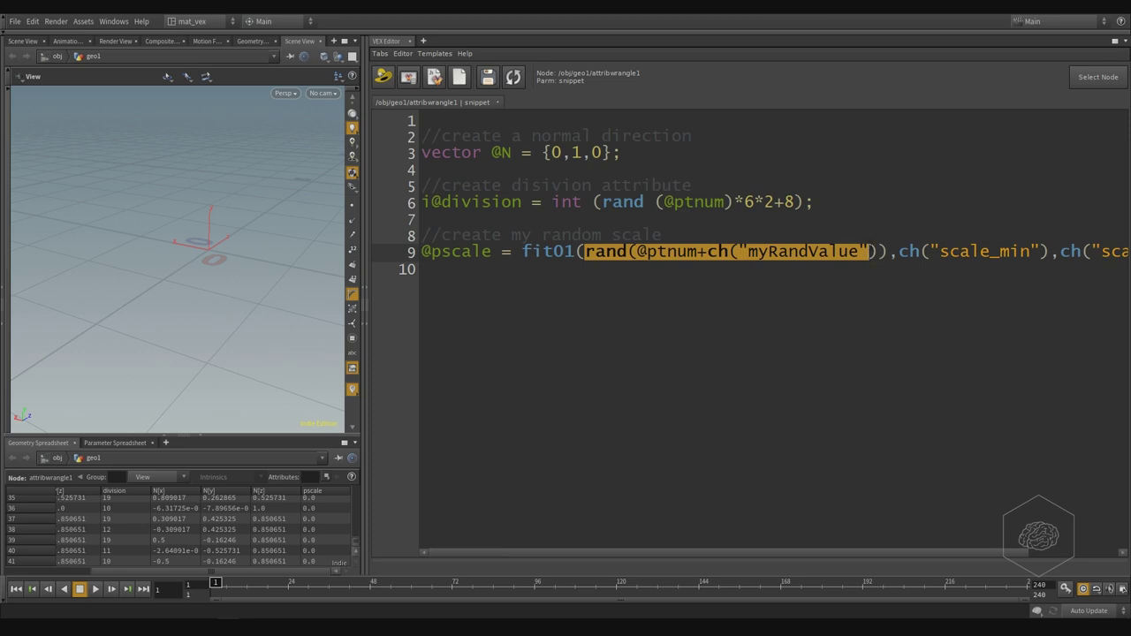
pyautogui.click(871, 252)
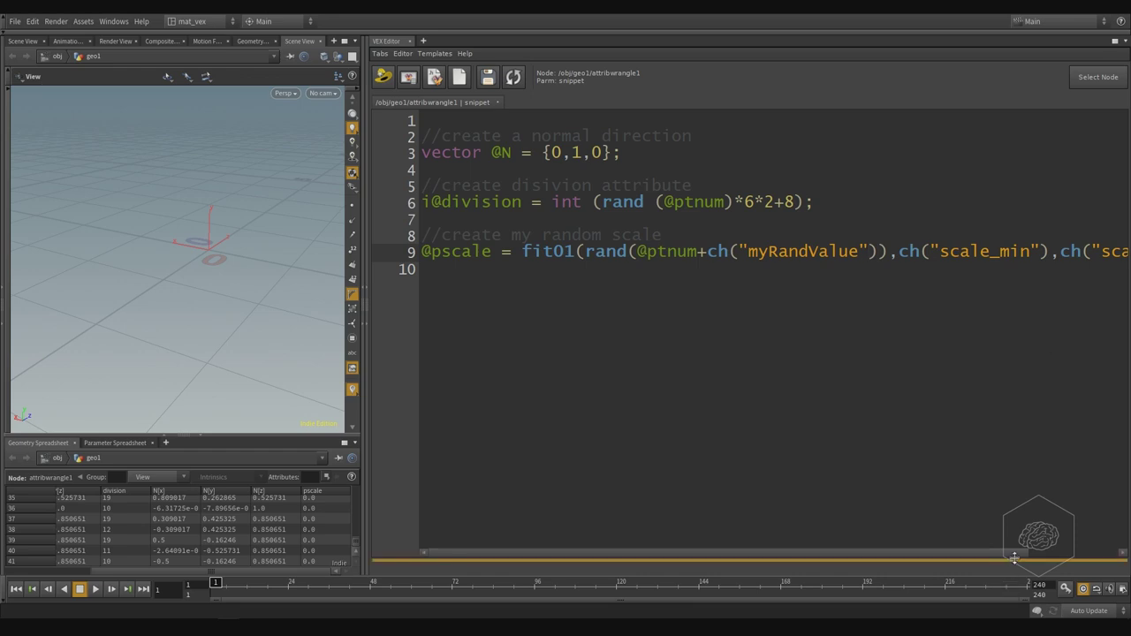
pyautogui.moveTo(990, 552); pyautogui.dragTo(1110, 553)
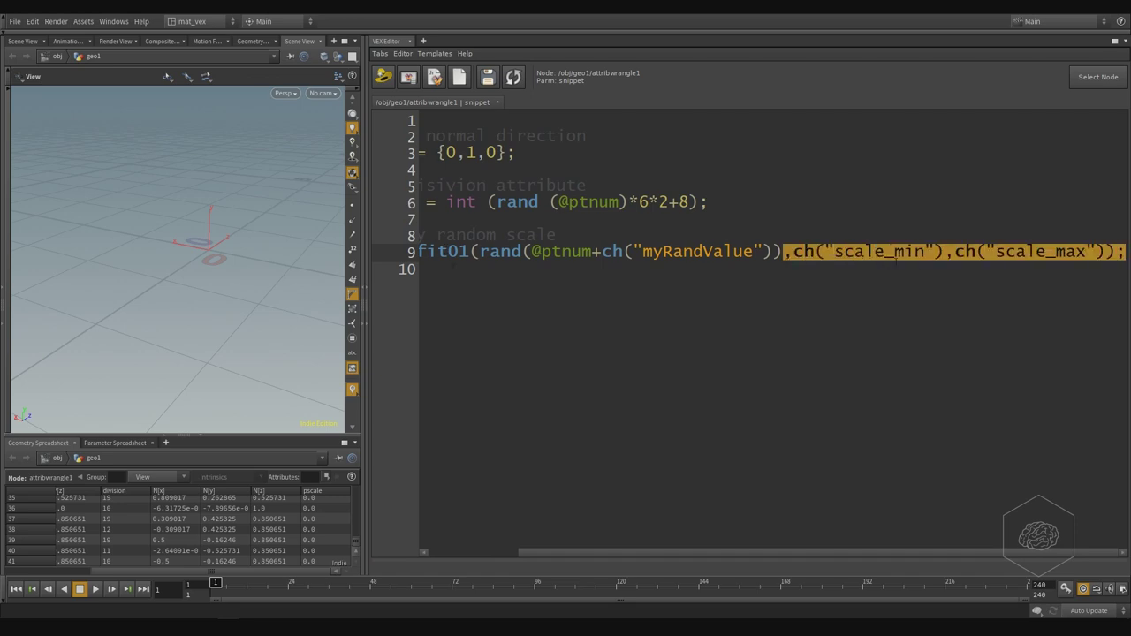
pyautogui.moveTo(784, 253); pyautogui.dragTo(943, 254)
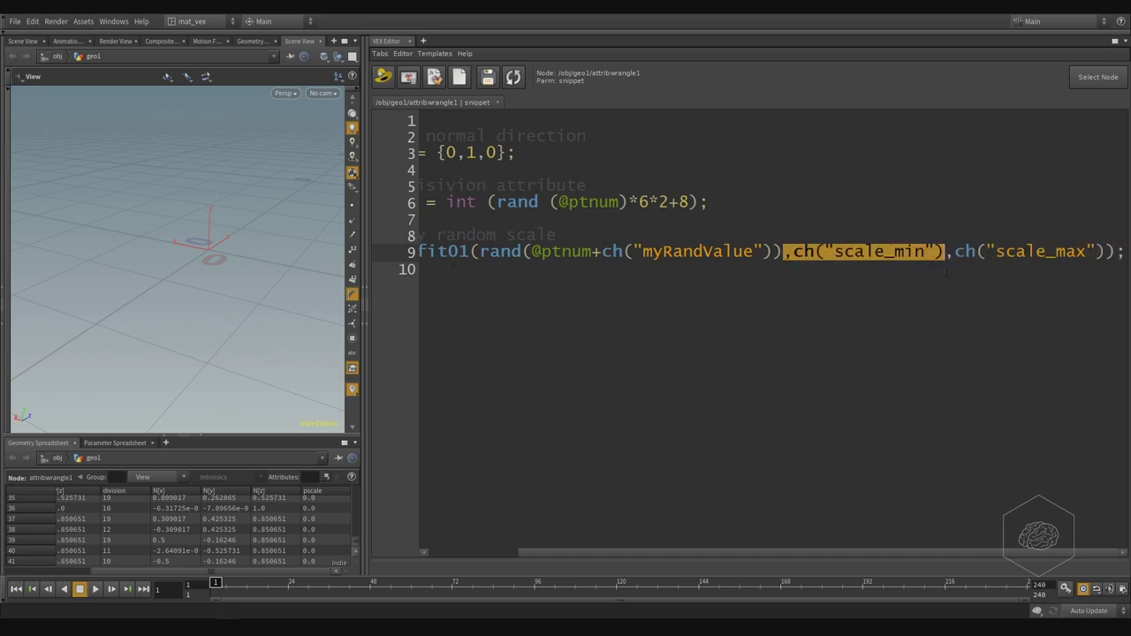
pyautogui.moveTo(979, 554); pyautogui.dragTo(722, 549)
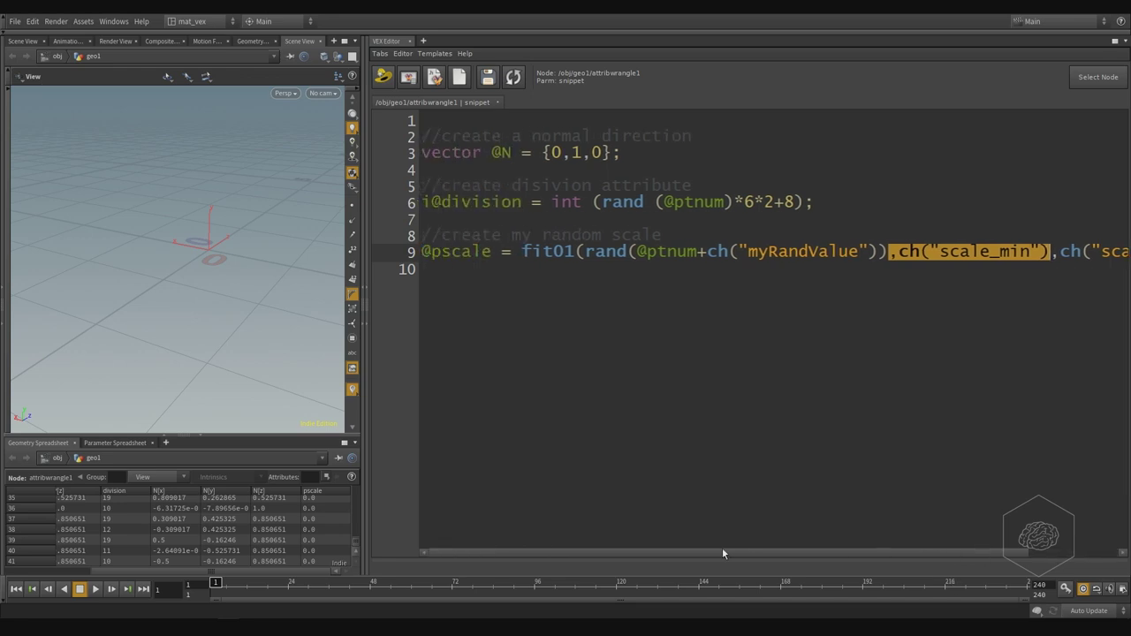
pyautogui.click(517, 310)
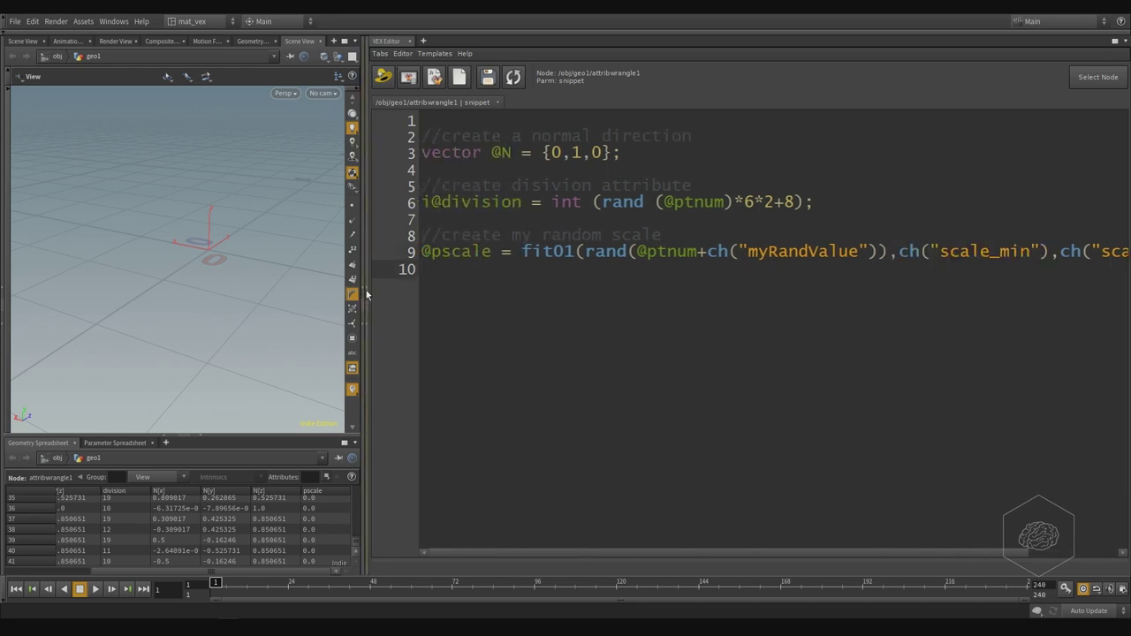
pyautogui.moveTo(368, 294); pyautogui.dragTo(691, 294)
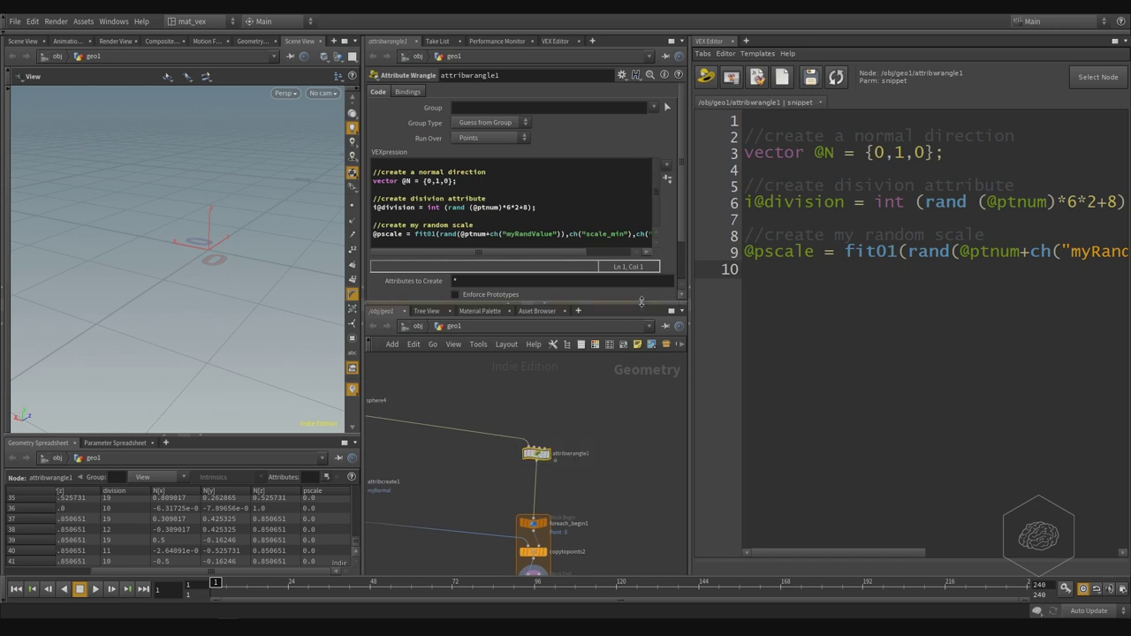
# - On attribwrangle1, enter Scale_Min 0.25 and Scale_Max 0.5
pyautogui.moveTo(642, 307); pyautogui.dragTo(638, 383)
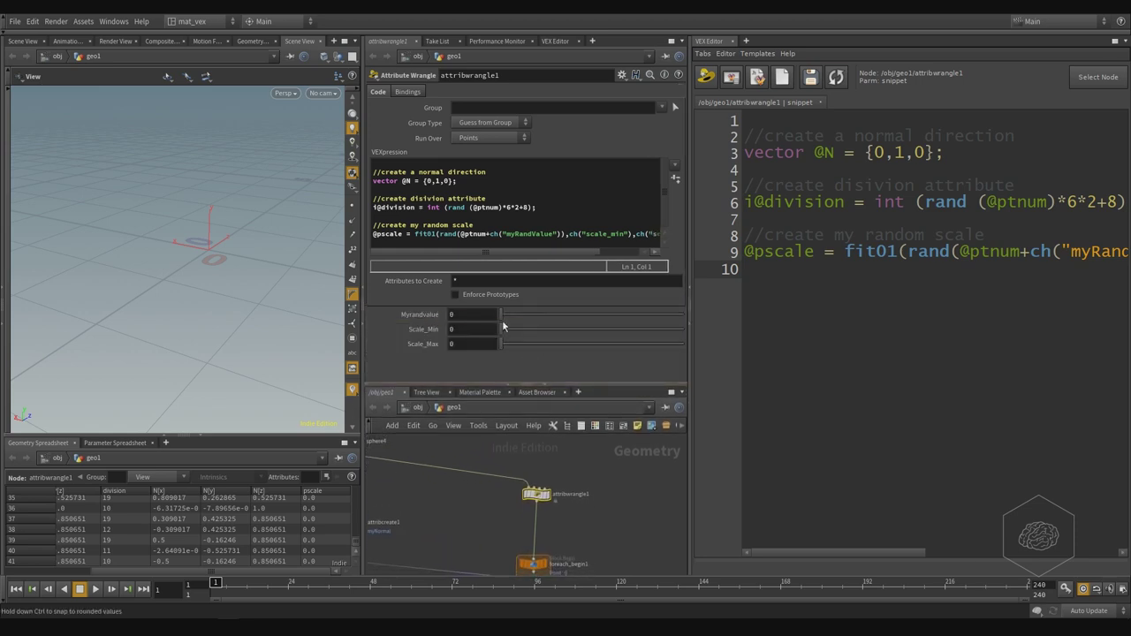
pyautogui.moveTo(580, 446); pyautogui.dragTo(583, 537, button='middle')
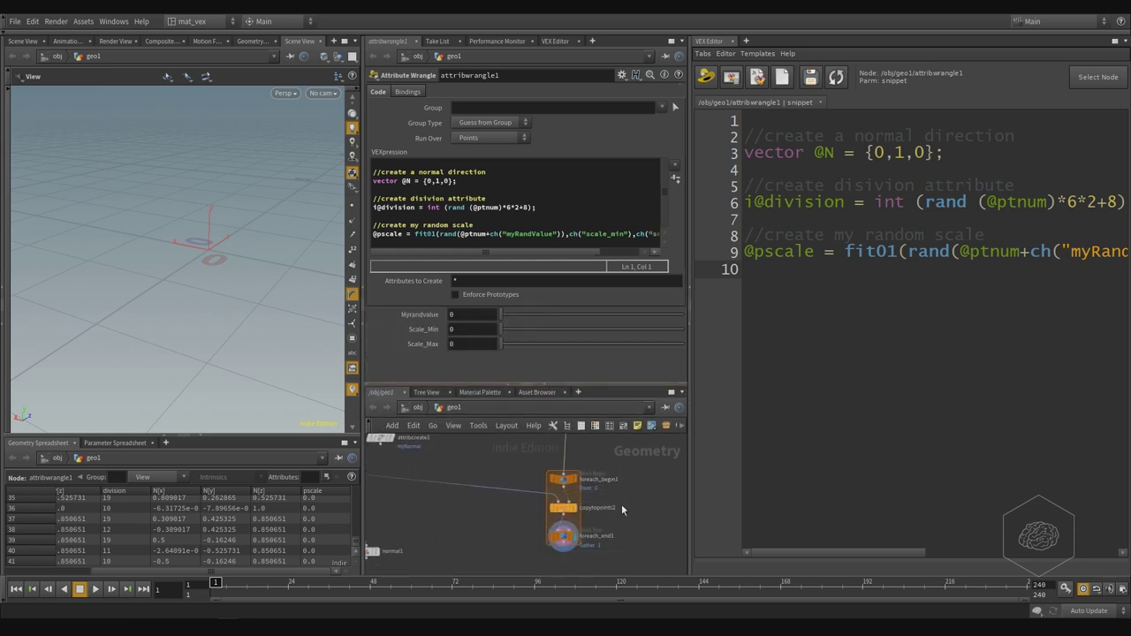
pyautogui.click(468, 331)
pyautogui.write('0.')
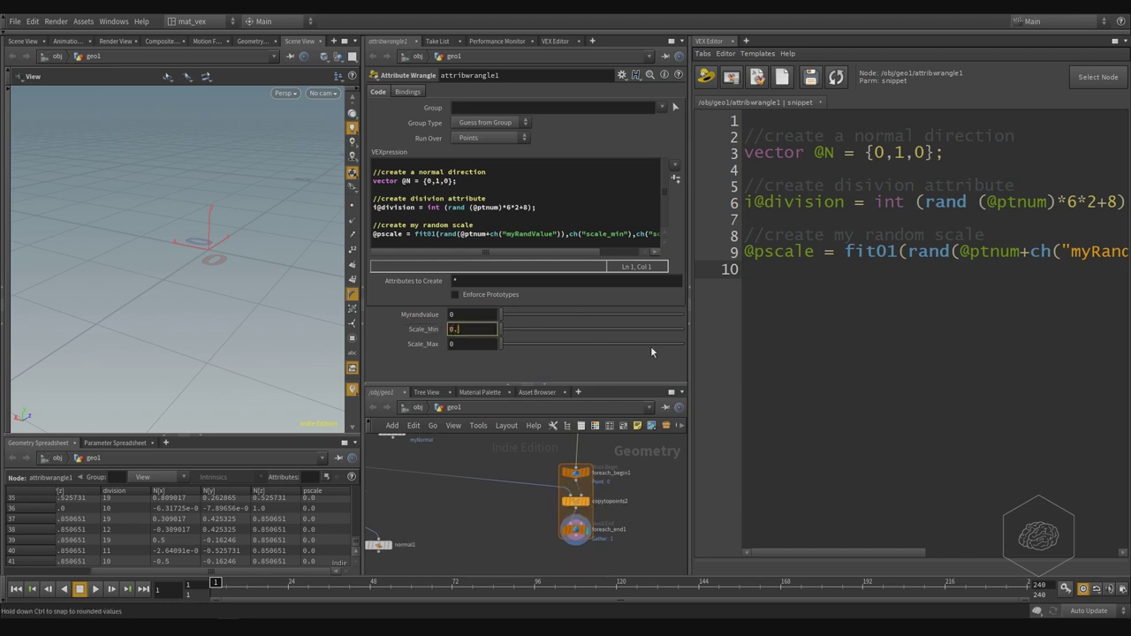
pyautogui.write('25')
pyautogui.press('Tab')
pyautogui.write('0.')
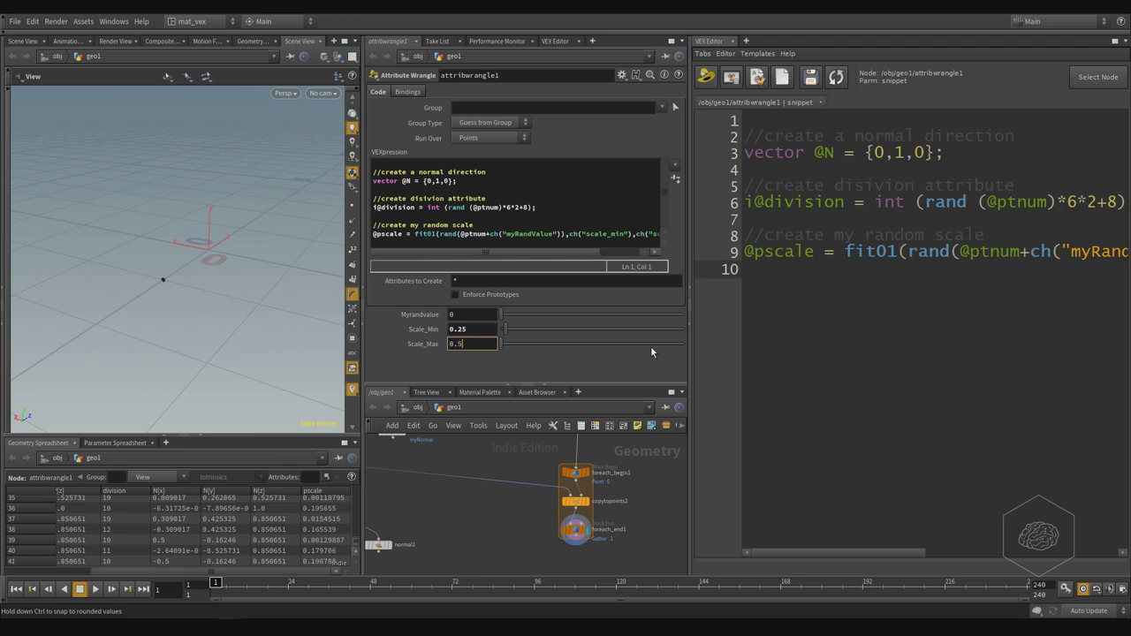
pyautogui.press('Return')
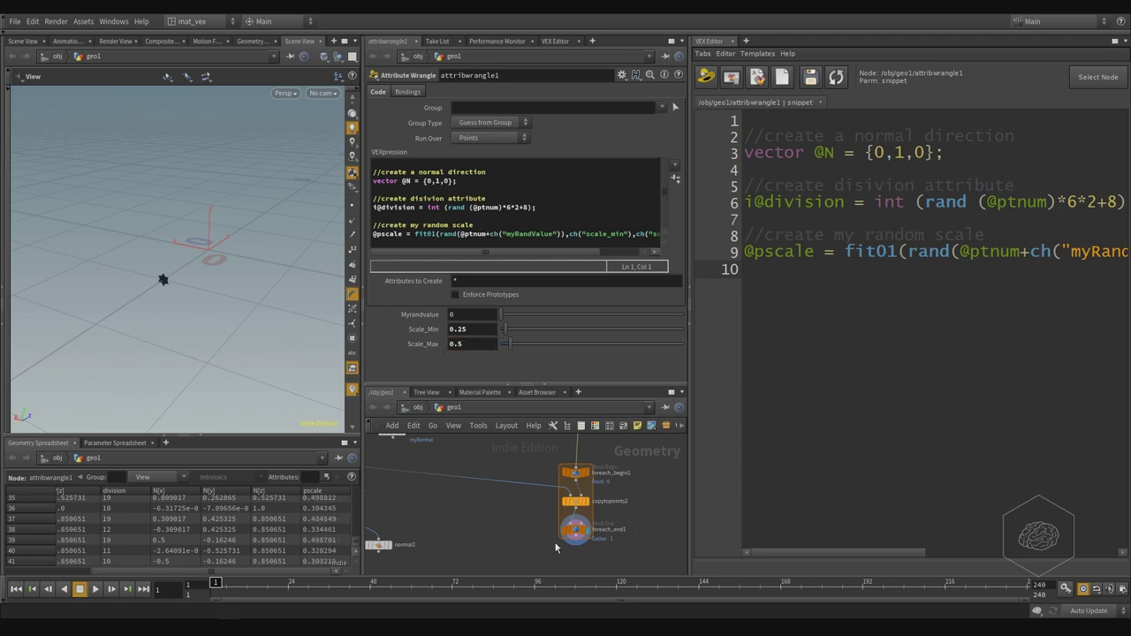
pyautogui.scroll(2, 555, 548)
# - Turn off Single Pass on foreach_end1 and orbit to inspect the full star sphere
pyautogui.click(581, 527)
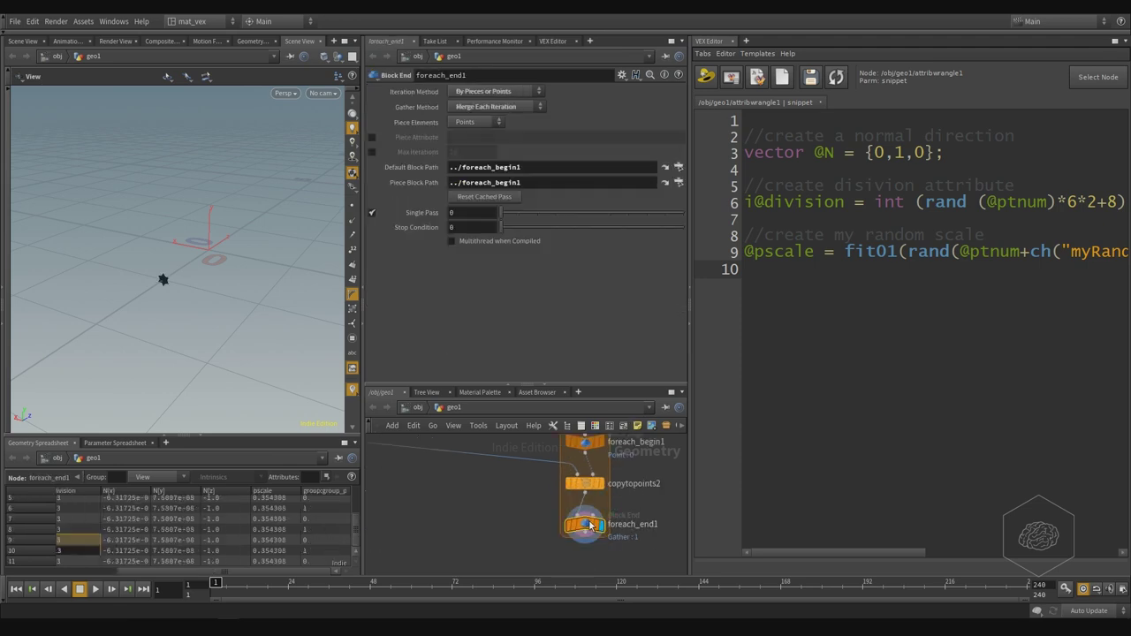
pyautogui.click(372, 212)
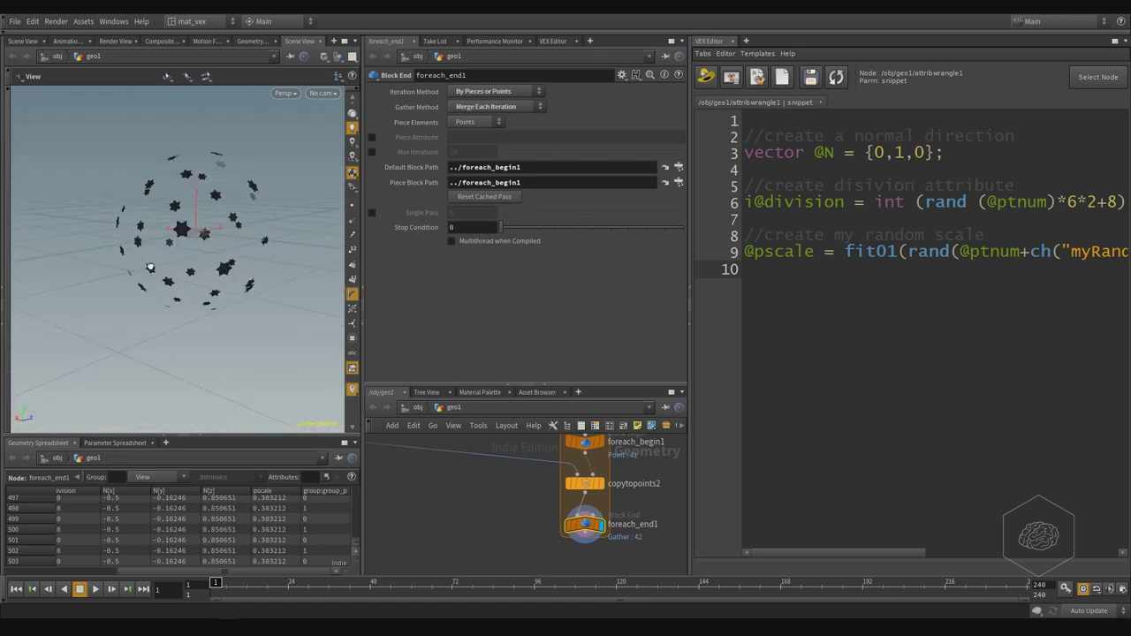
pyautogui.scroll(5, 184, 185)
pyautogui.scroll(-3, 185, 185)
pyautogui.scroll(4, 257, 235)
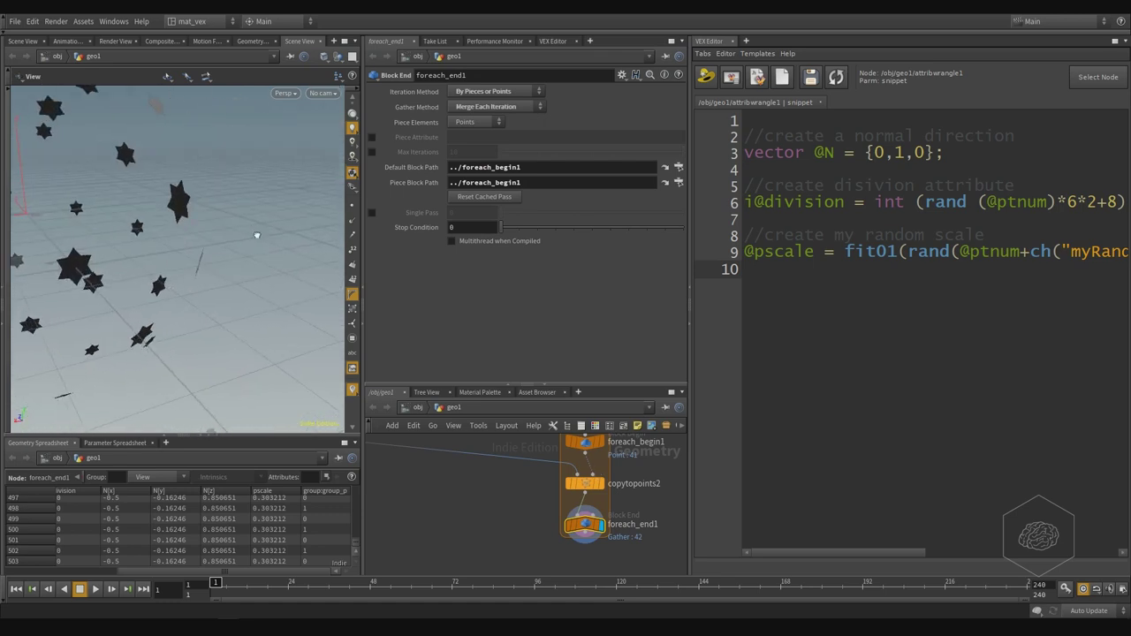
pyautogui.scroll(-5, 244, 197)
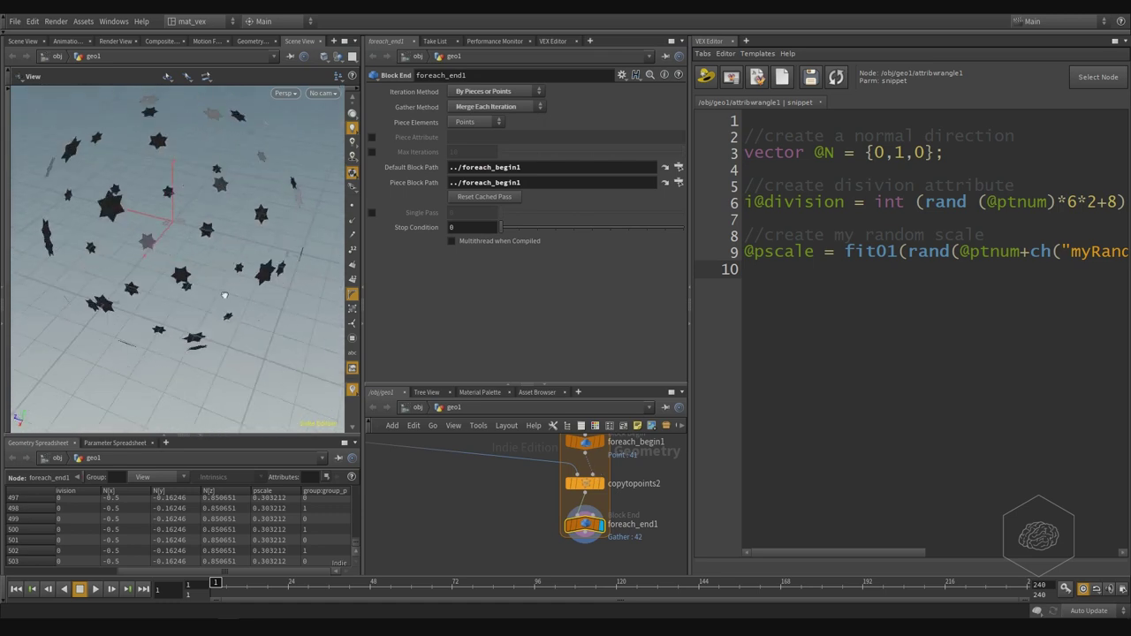
pyautogui.moveTo(225, 295); pyautogui.dragTo(270, 291)
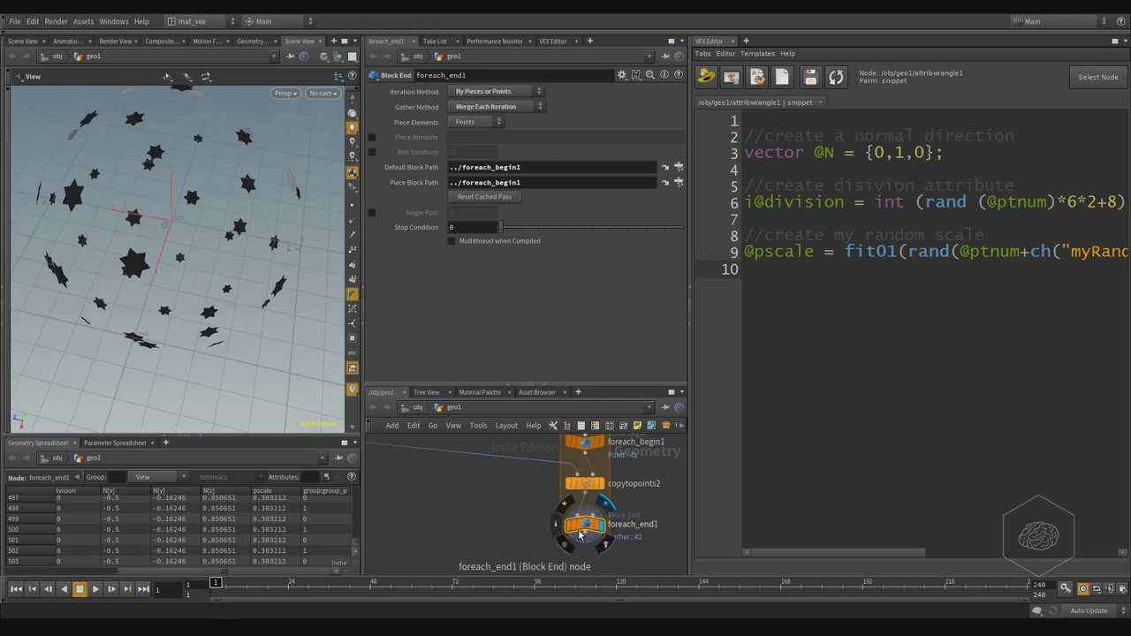
pyautogui.scroll(-3, 500, 527)
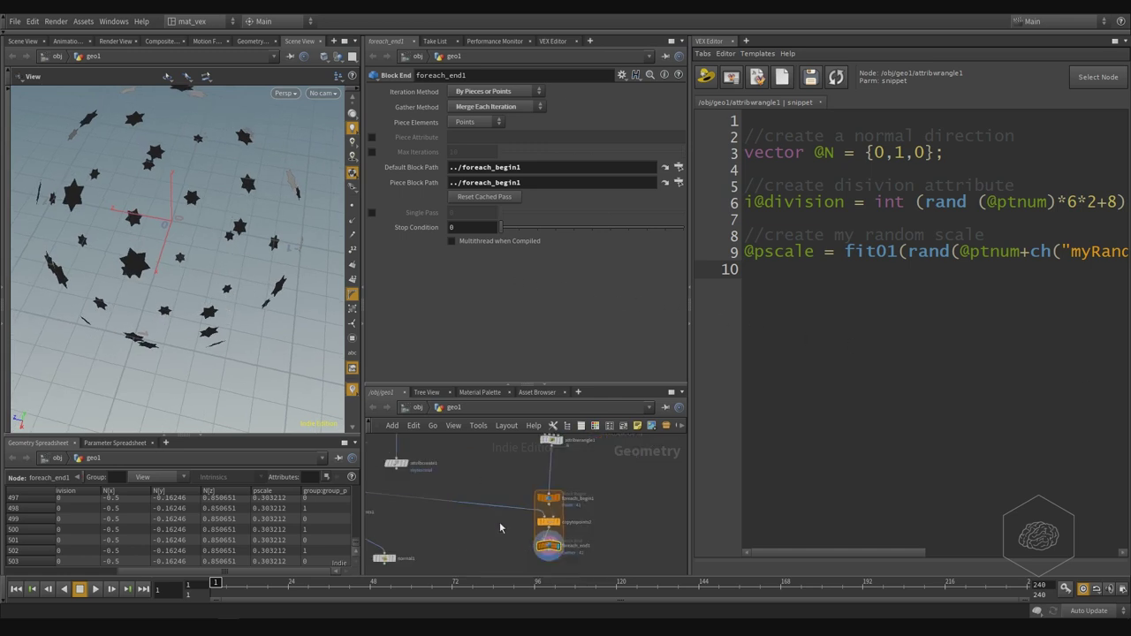
pyautogui.scroll(1, 487, 548)
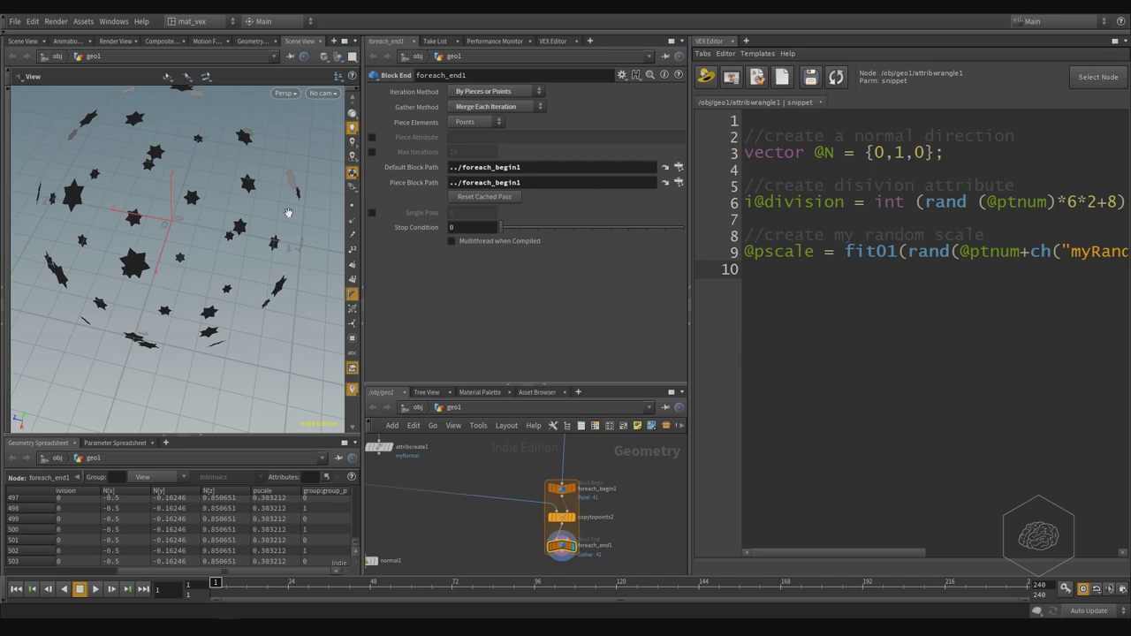
pyautogui.scroll(3, 581, 535)
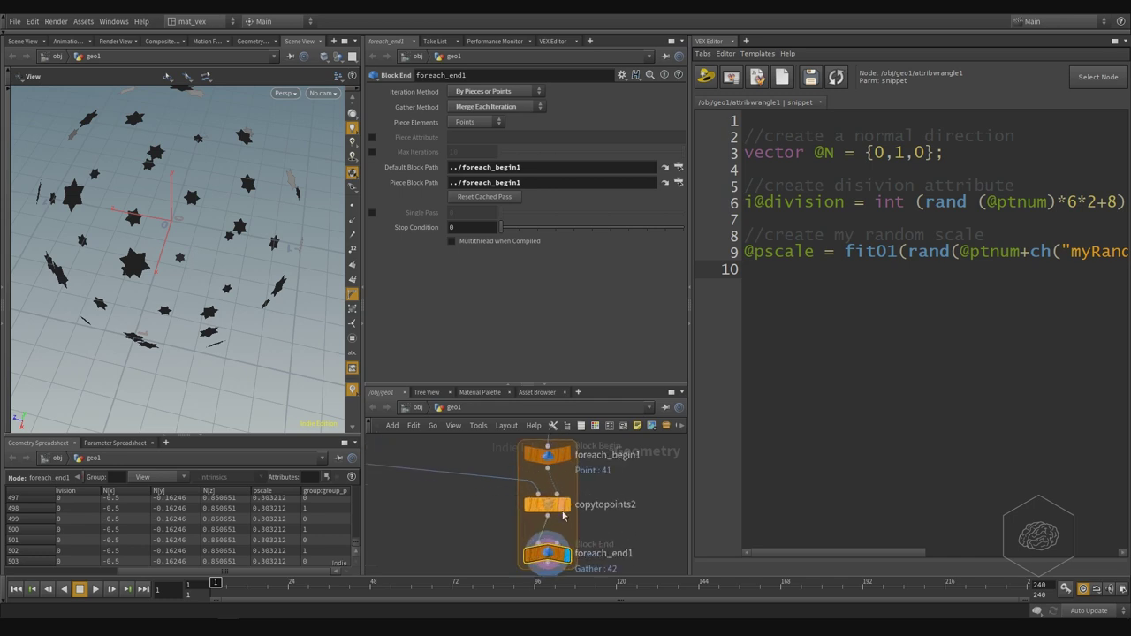
pyautogui.moveTo(495, 477); pyautogui.dragTo(484, 545, button='middle')
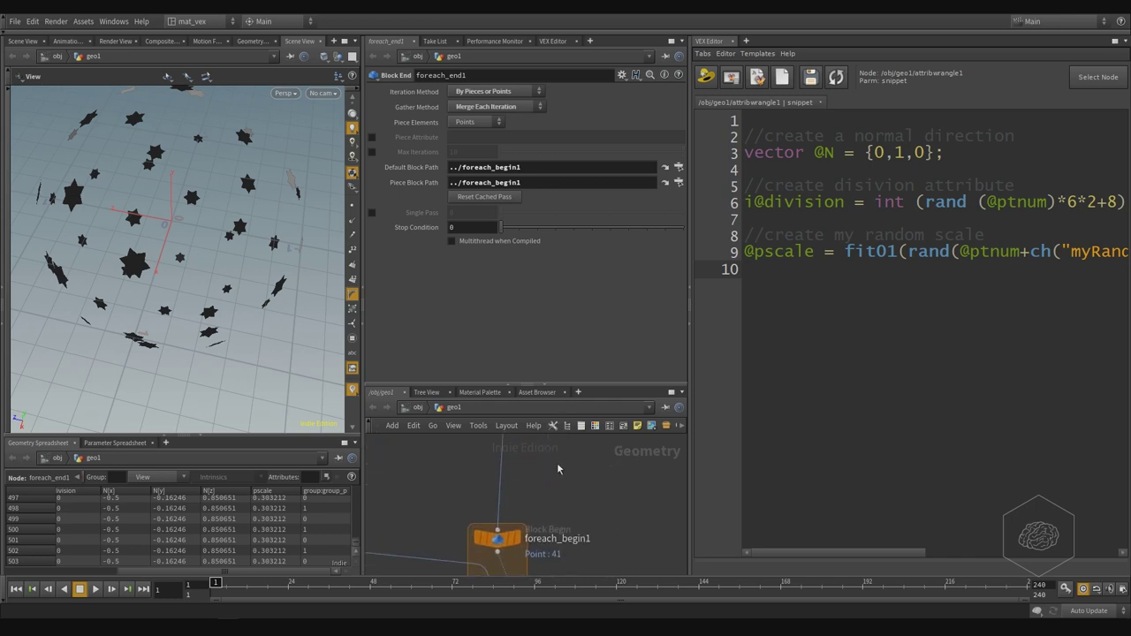
# - Change attribwrangle1's Scale_Max to 0.9, then 1, and orbit to view the larger stars
pyautogui.click(485, 541)
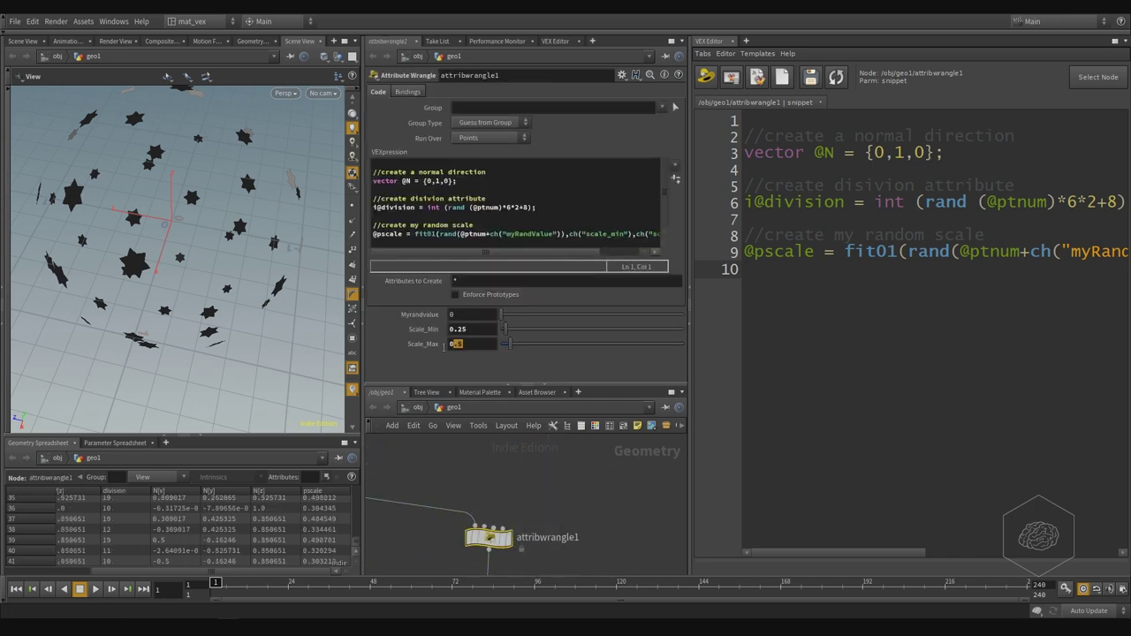
pyautogui.doubleClick(472, 344)
pyautogui.write('0')
pyautogui.press('Return')
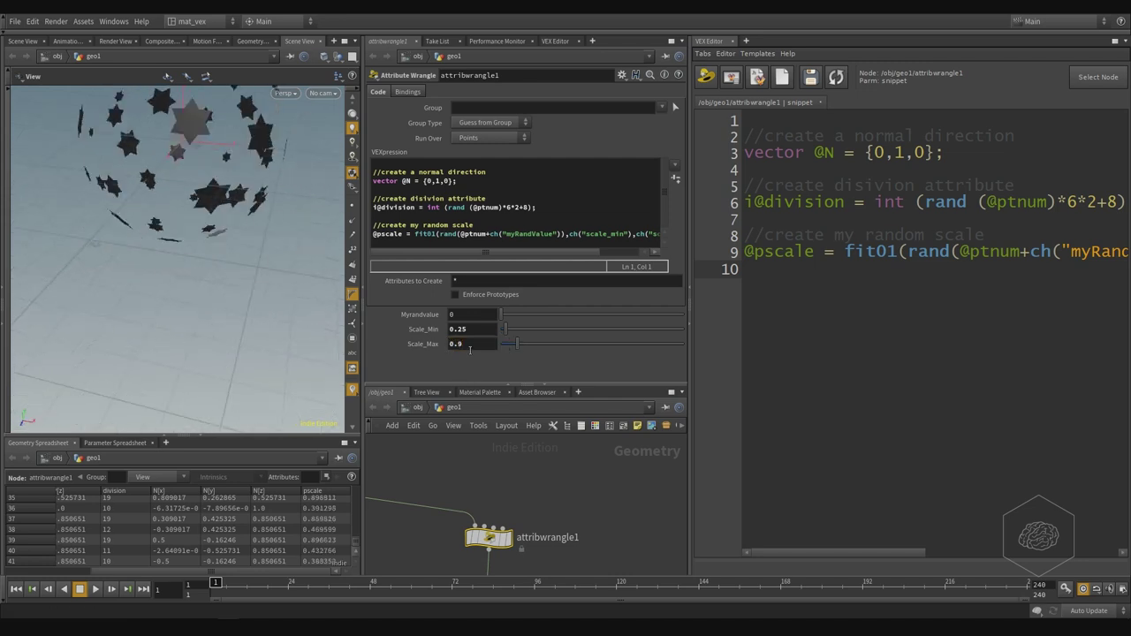
pyautogui.doubleClick(442, 344)
pyautogui.write('1')
pyautogui.press('Return')
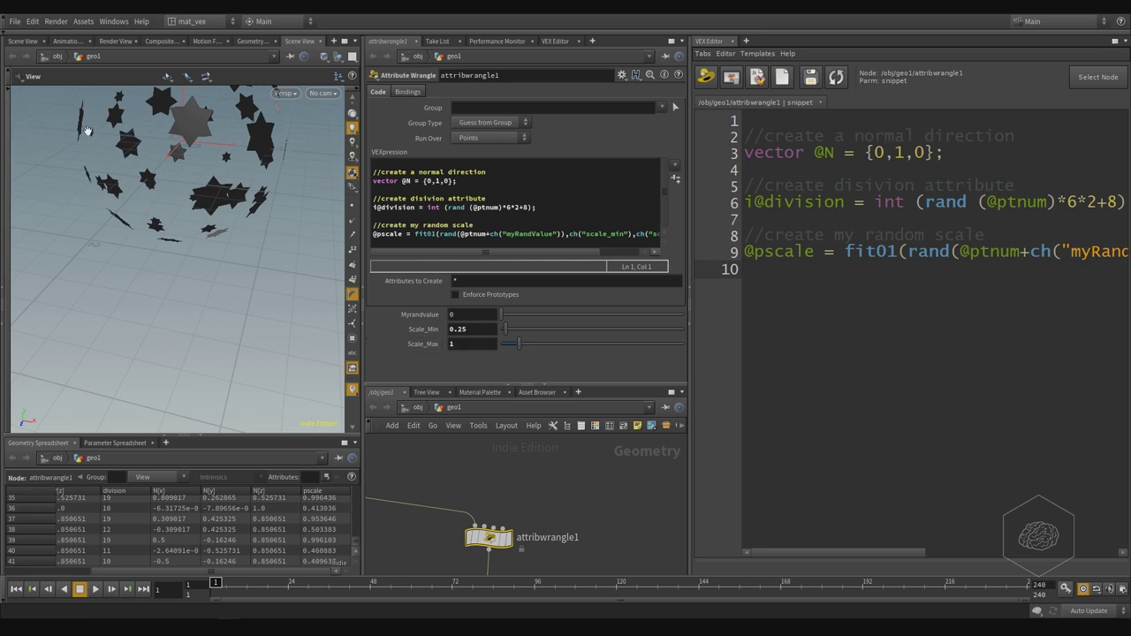
pyautogui.moveTo(167, 181); pyautogui.dragTo(290, 265)
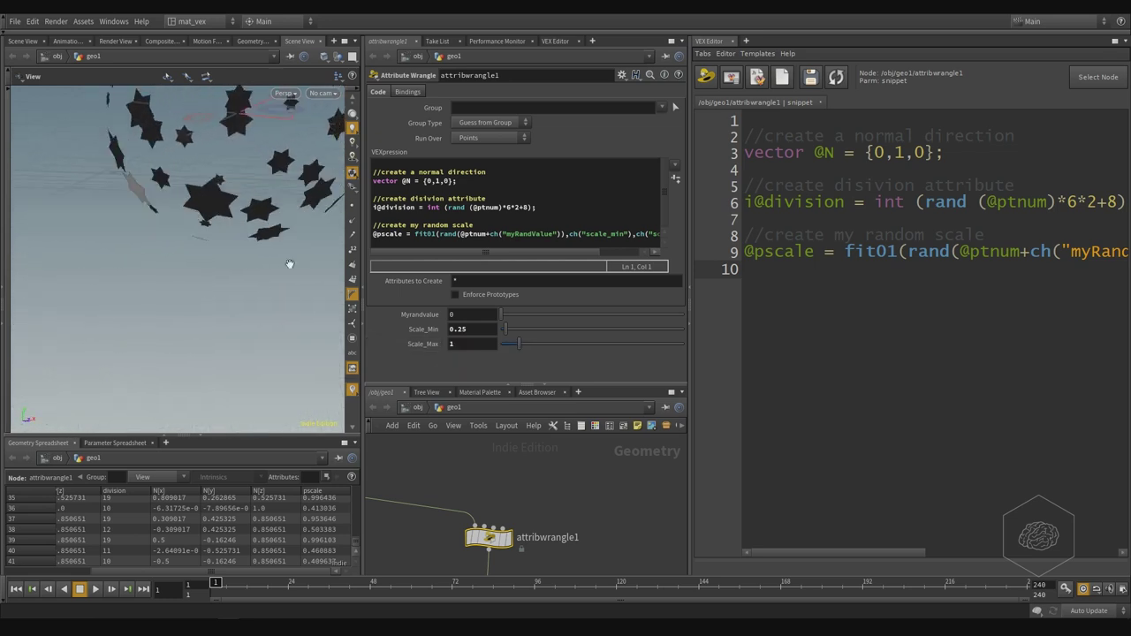
pyautogui.moveTo(612, 515); pyautogui.dragTo(654, 433, button='middle')
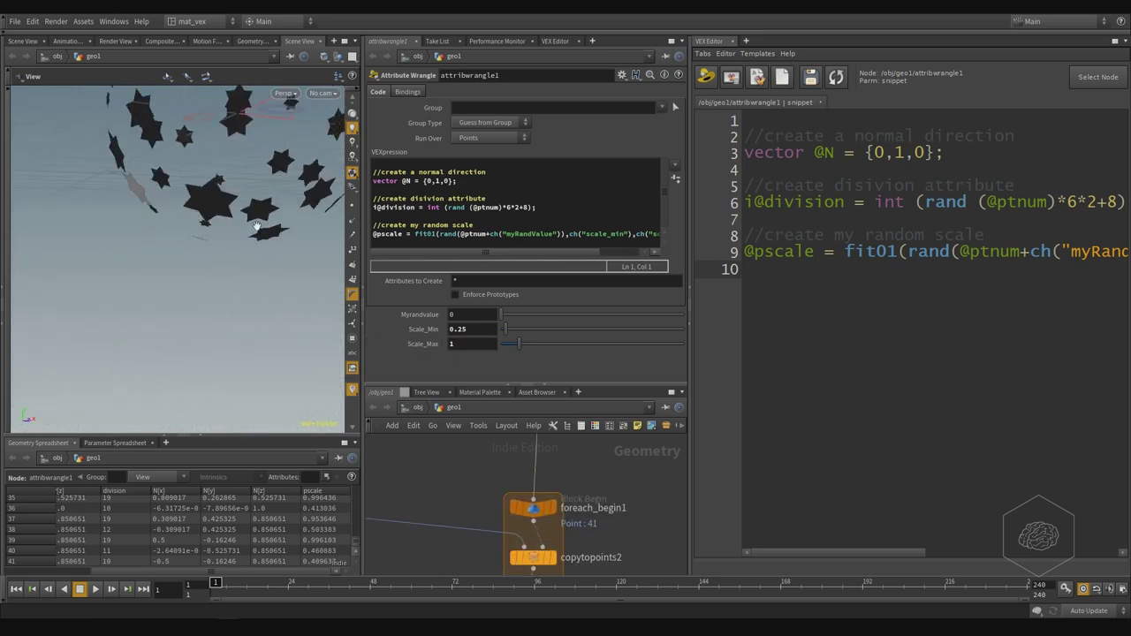
pyautogui.moveTo(257, 227)
pyautogui.mouseDown()
pyautogui.moveTo(241, 329)
pyautogui.moveTo(256, 319)
pyautogui.mouseUp()
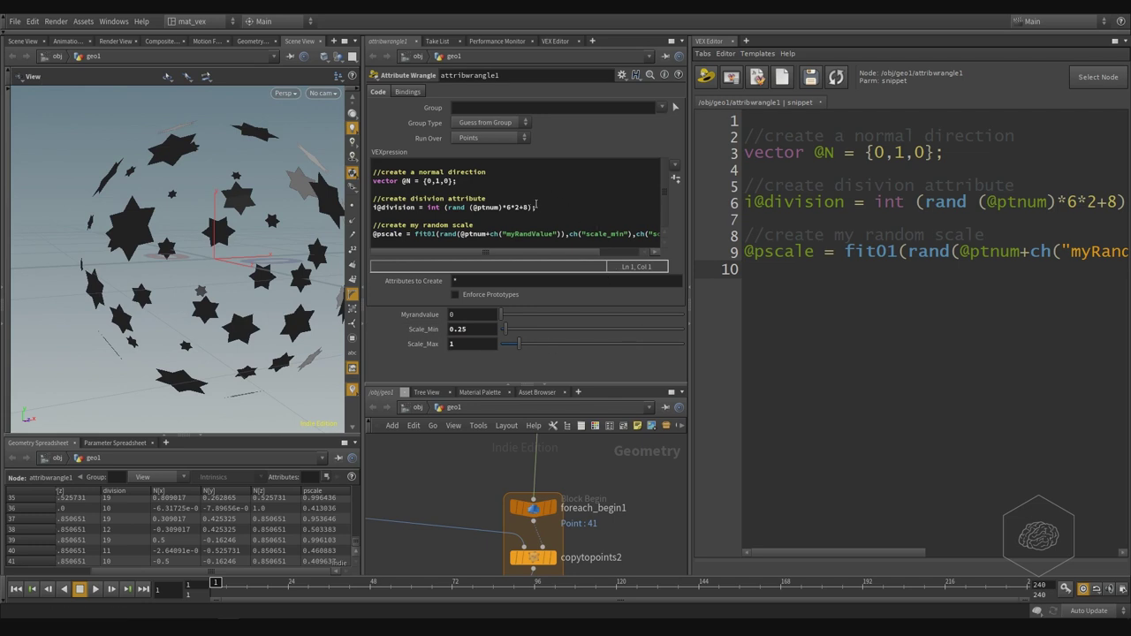
# - Change attribwrangle1's Myrandvalue seed to 200 and compare the reshuffled star sizes on the sphere
pyautogui.moveTo(537, 207); pyautogui.dragTo(373, 198)
pyautogui.scroll(-4, 495, 495)
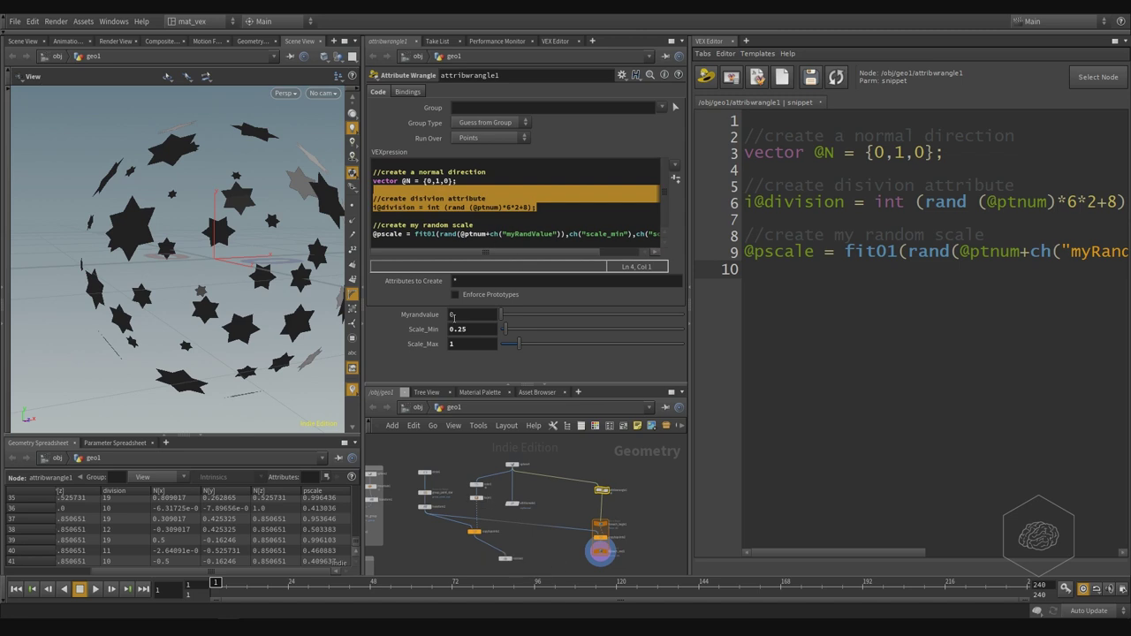
pyautogui.click(452, 314)
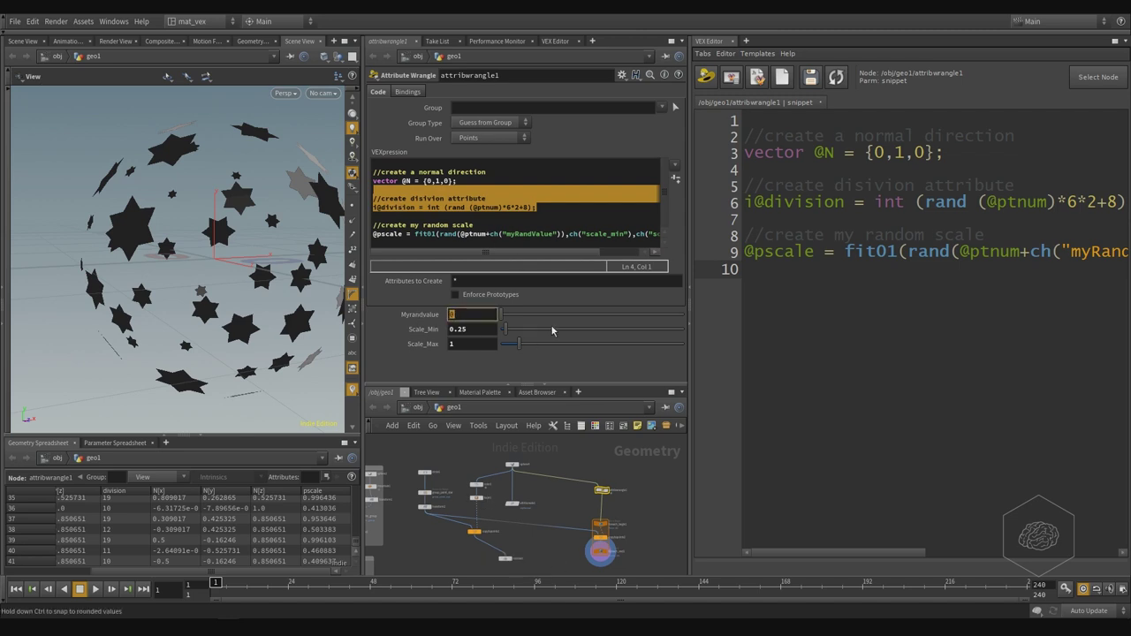
pyautogui.write('200')
pyautogui.press('Return')
pyautogui.moveTo(248, 201)
pyautogui.keyDown('alt'); pyautogui.mouseDown()
pyautogui.moveTo(210, 219)
pyautogui.moveTo(177, 292)
pyautogui.mouseUp(); pyautogui.keyUp('alt')
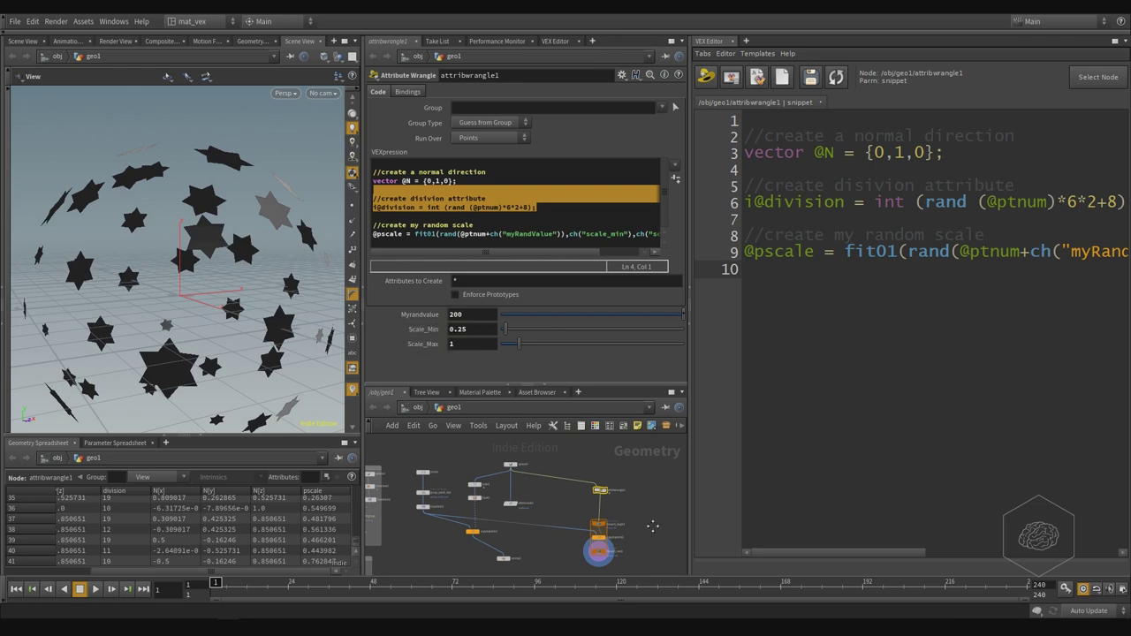
pyautogui.scroll(5, 640, 530)
pyautogui.moveTo(570, 497)
pyautogui.mouseDown(button='middle')
pyautogui.moveTo(647, 536)
pyautogui.moveTo(557, 503)
pyautogui.mouseUp(button='middle')
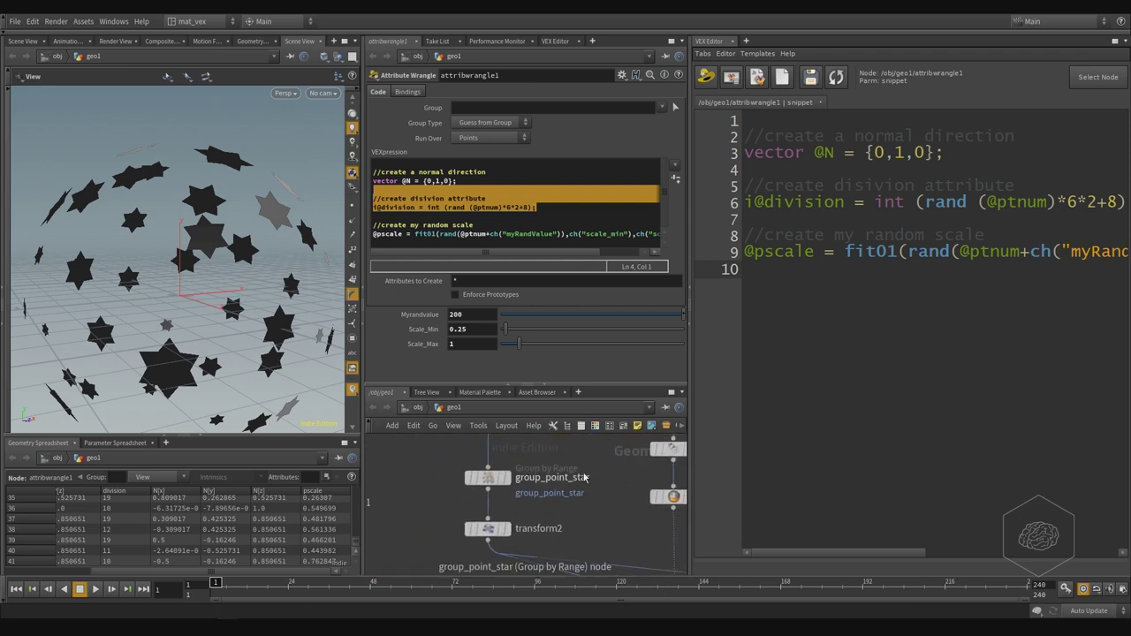
# - Select circle1 to show its Divisions of 12 and highlight the i@division line in the snippet
pyautogui.click(502, 457)
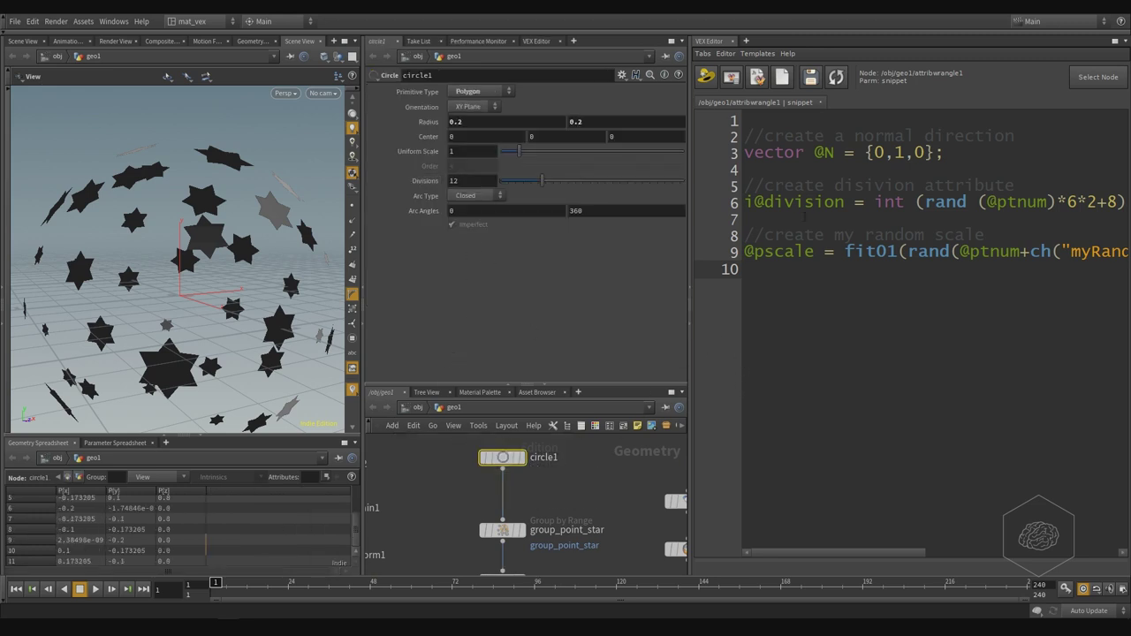
pyautogui.moveTo(744, 202); pyautogui.dragTo(744, 219)
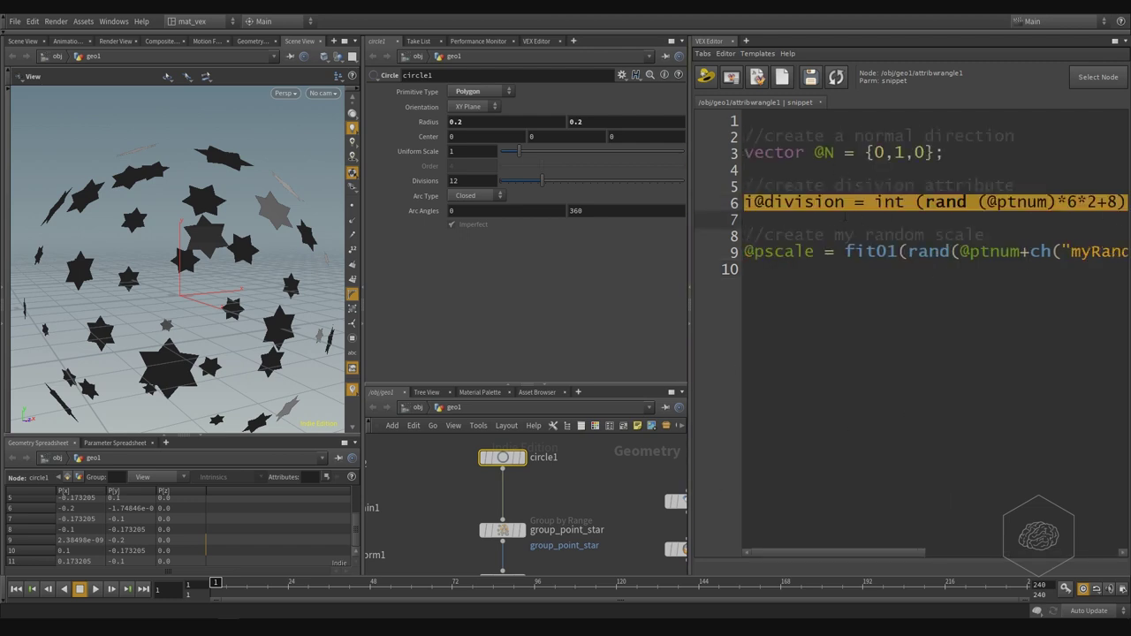
pyautogui.moveTo(615, 515); pyautogui.dragTo(386, 487, button='middle')
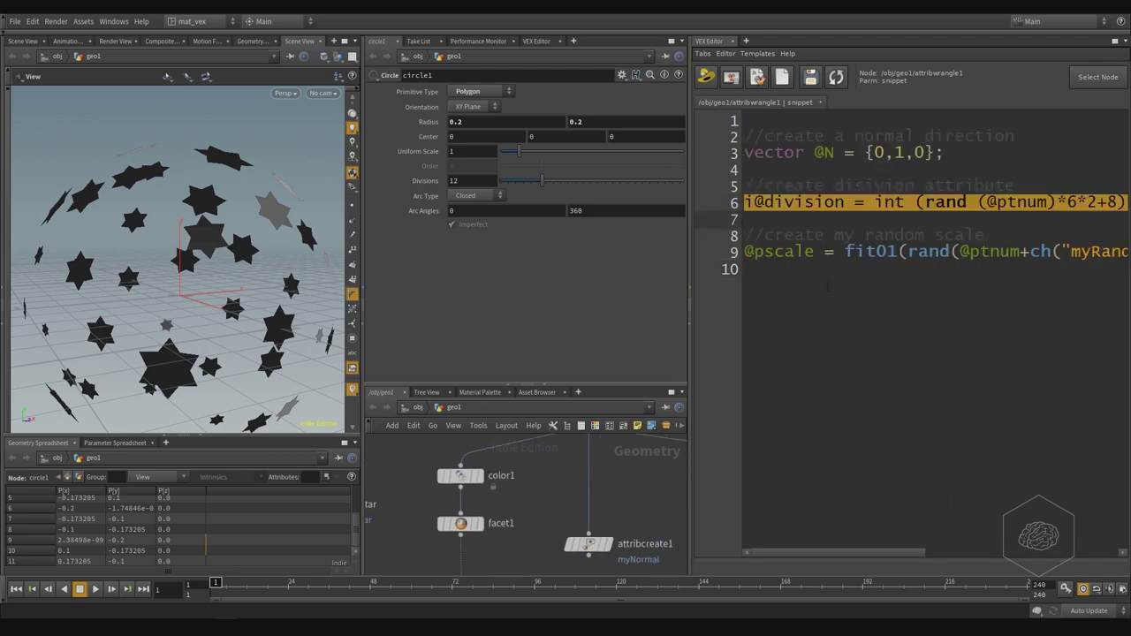
pyautogui.moveTo(631, 489); pyautogui.dragTo(437, 490, button='middle')
pyautogui.scroll(-3, 592, 498)
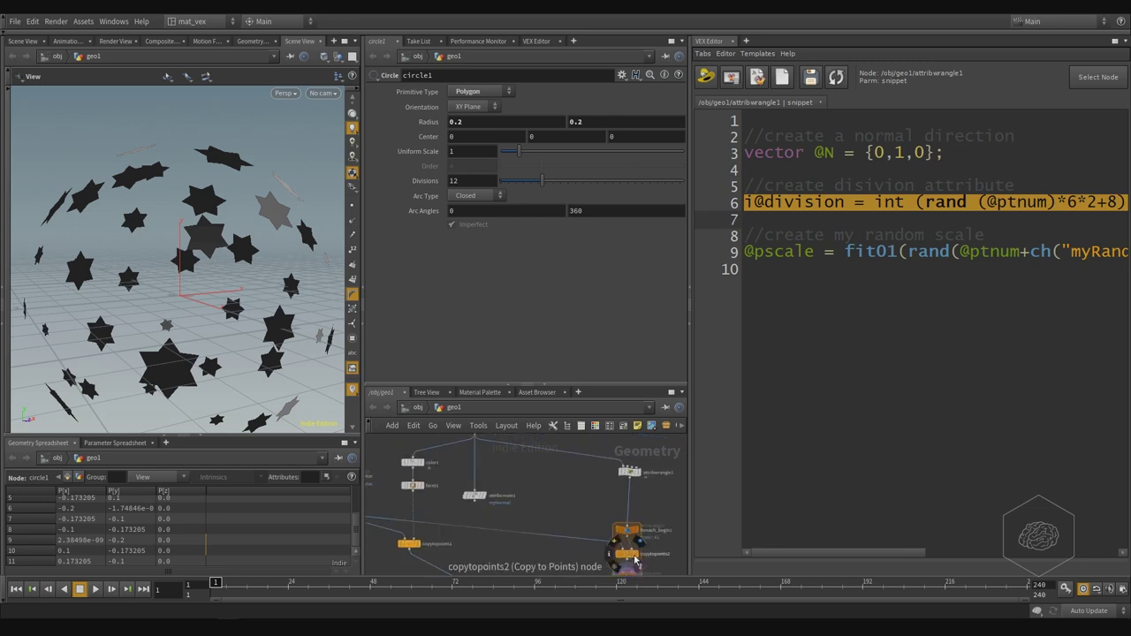
pyautogui.scroll(3, 634, 560)
pyautogui.scroll(2, 631, 556)
# - Inspect foreach_begin1's point data in the spreadsheet, then reselect circle1
pyautogui.moveTo(629, 553)
pyautogui.mouseDown(button='middle')
pyautogui.moveTo(510, 524)
pyautogui.moveTo(540, 474)
pyautogui.mouseUp(button='middle')
pyautogui.scroll(-3, 510, 523)
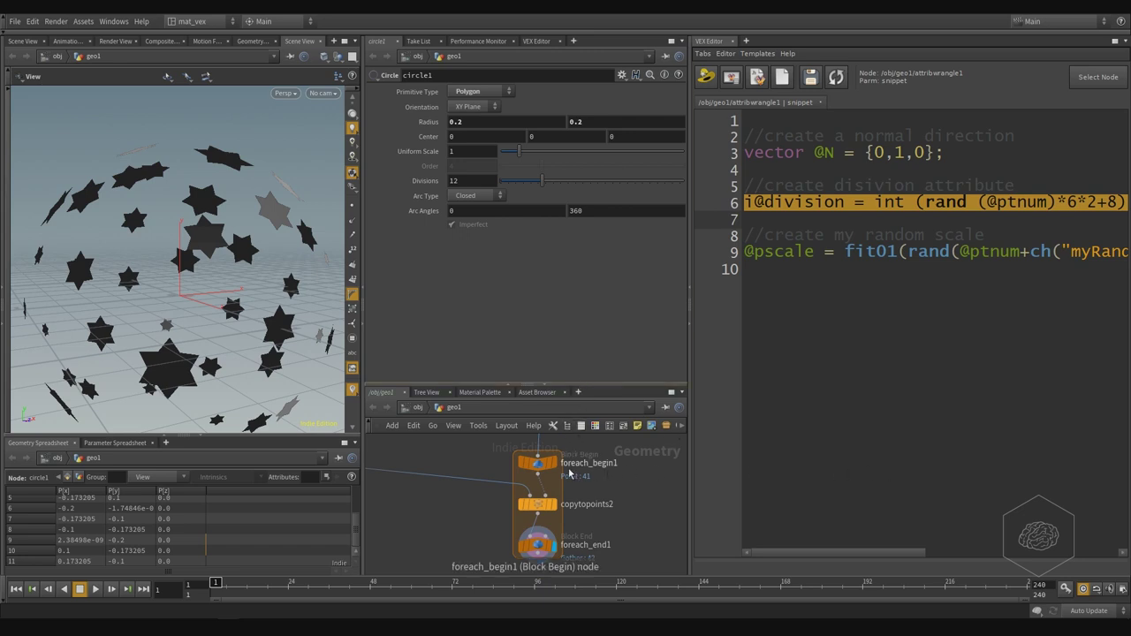
pyautogui.scroll(2, 550, 530)
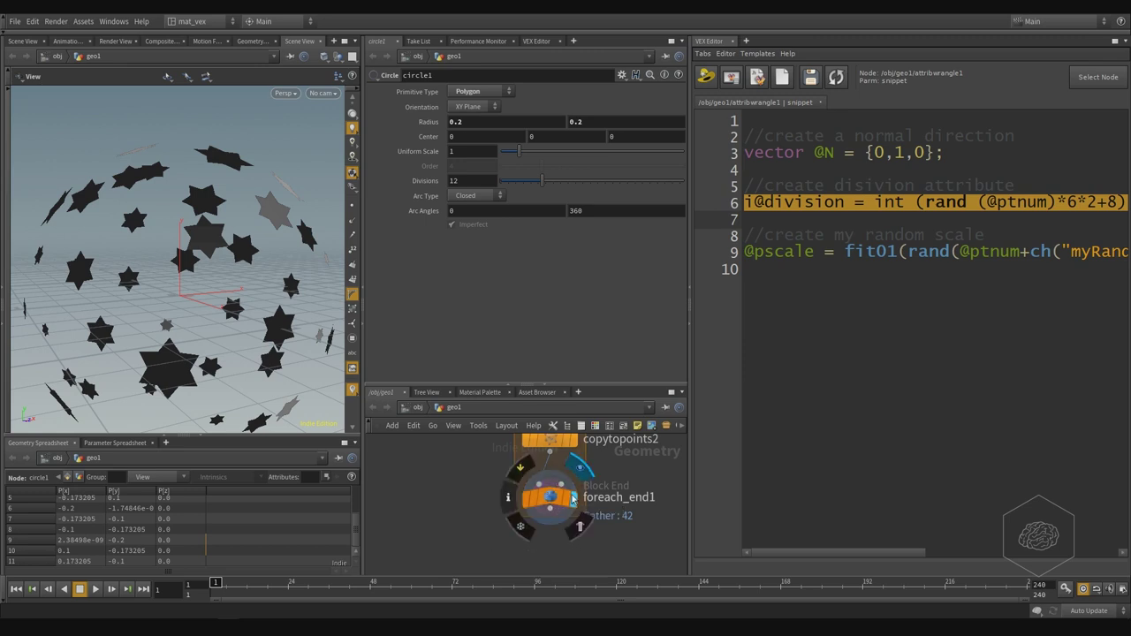
pyautogui.moveTo(616, 476); pyautogui.dragTo(601, 570, button='middle')
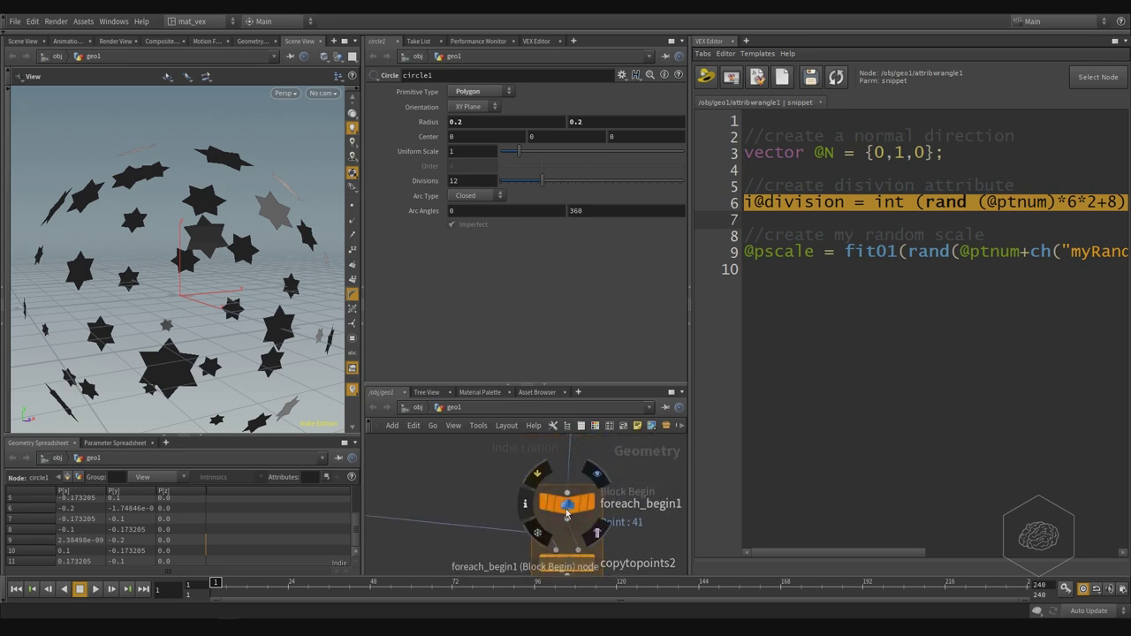
pyautogui.click(566, 502)
pyautogui.scroll(-3, 623, 531)
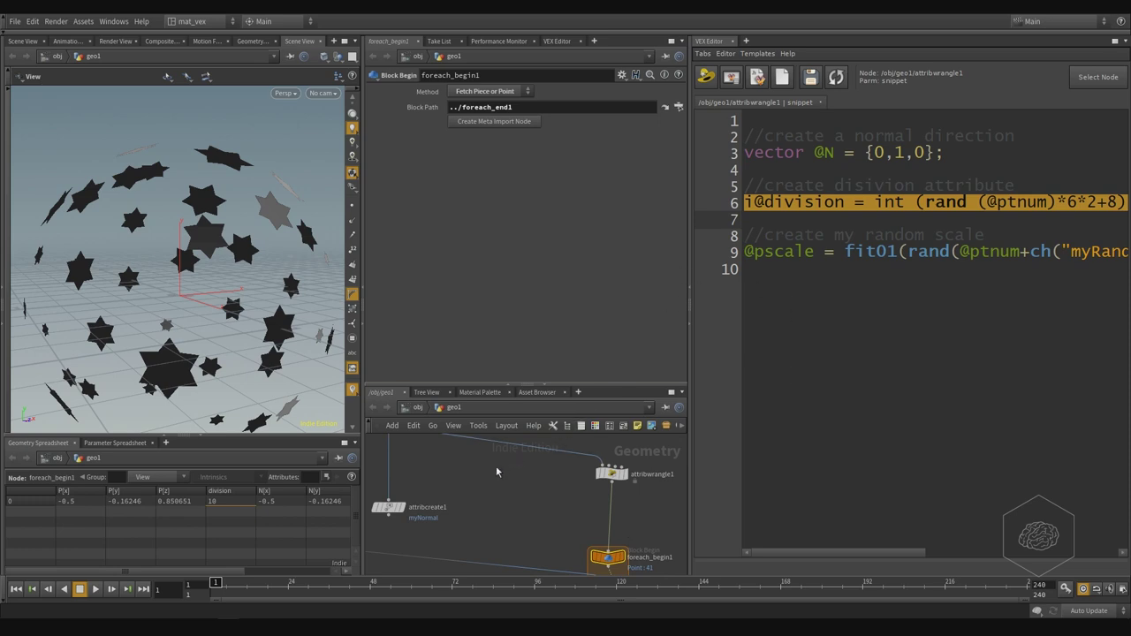
pyautogui.moveTo(496, 472); pyautogui.dragTo(635, 509, button='middle')
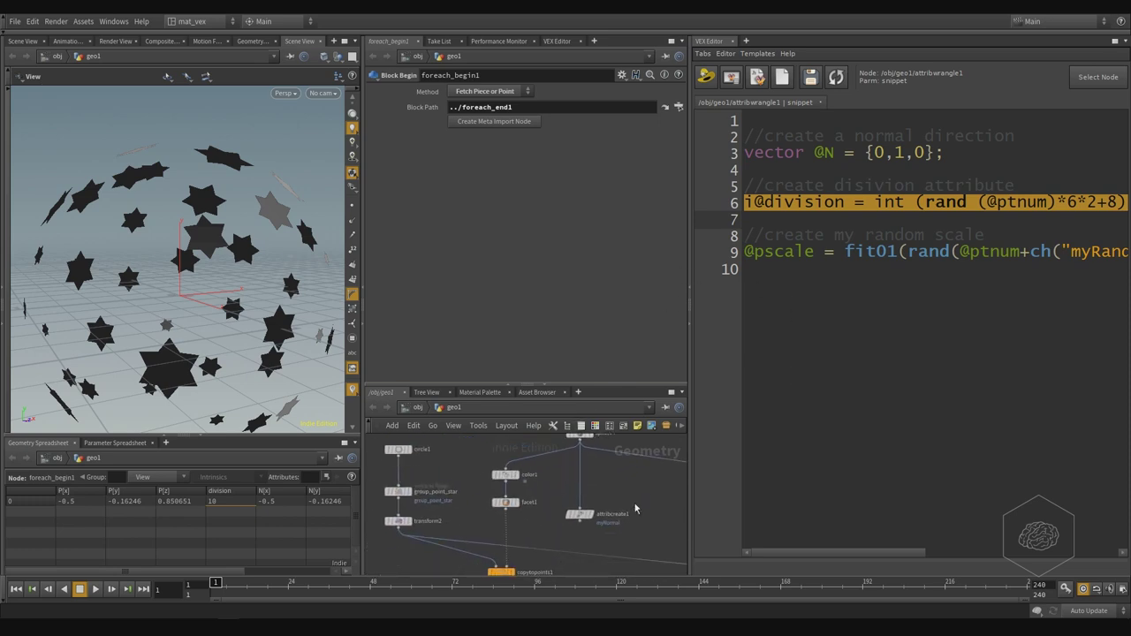
pyautogui.moveTo(451, 439); pyautogui.dragTo(371, 453)
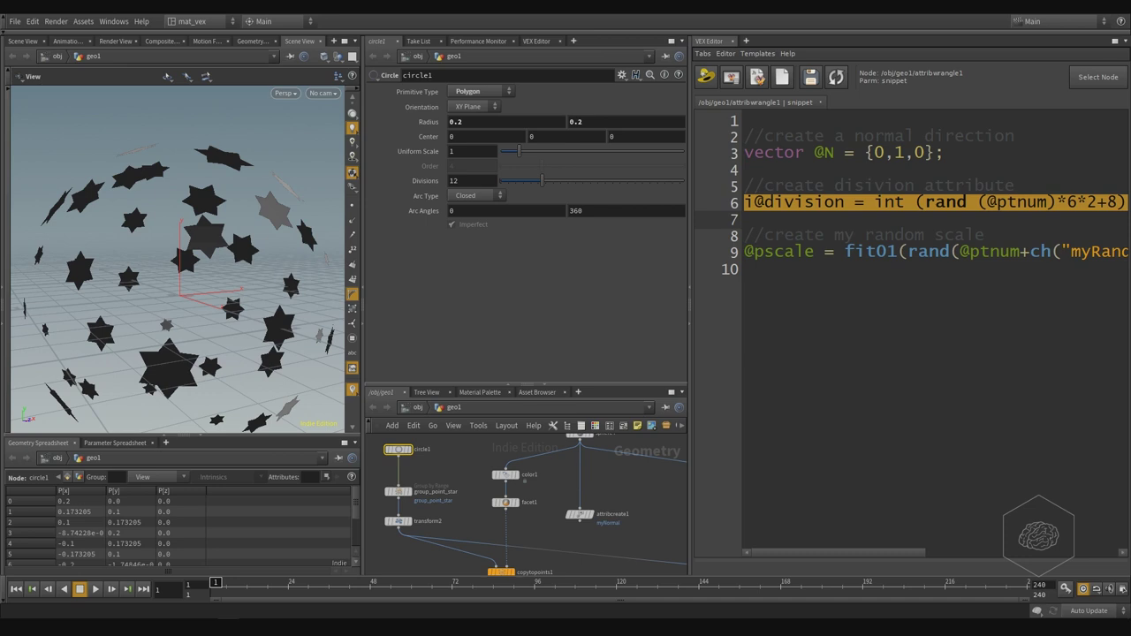
# - Add a new line 12 reading point ("path of your reference node") at the end of the snippet
pyautogui.click(774, 349)
pyautogui.press('Return')
pyautogui.press('Return')
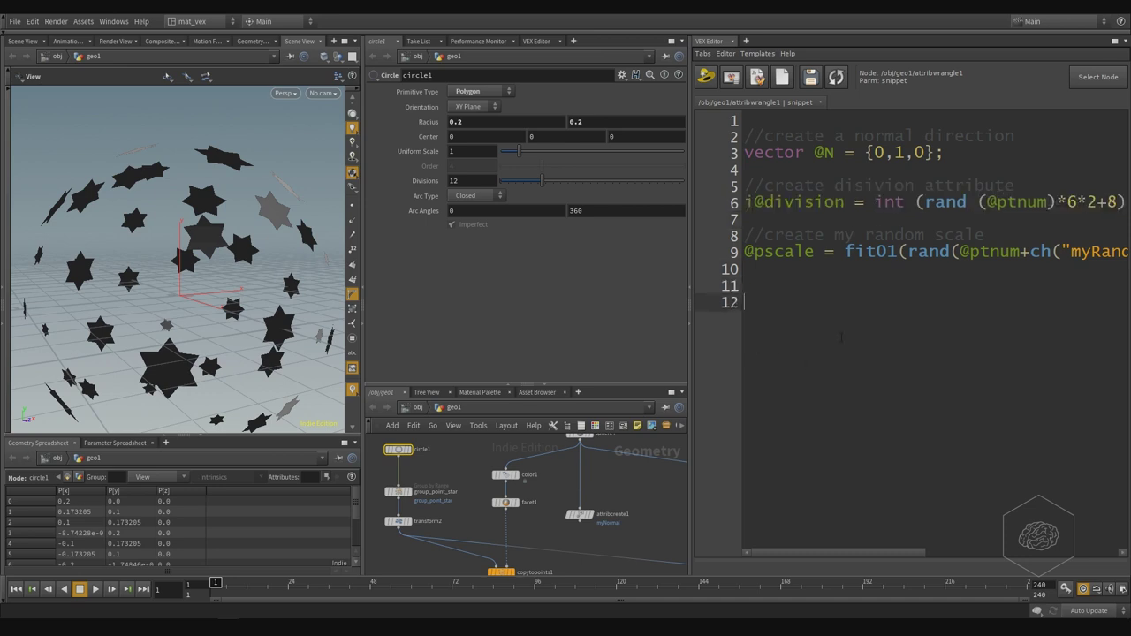
pyautogui.write('point')
pyautogui.write(' ()')
pyautogui.write('"pa')
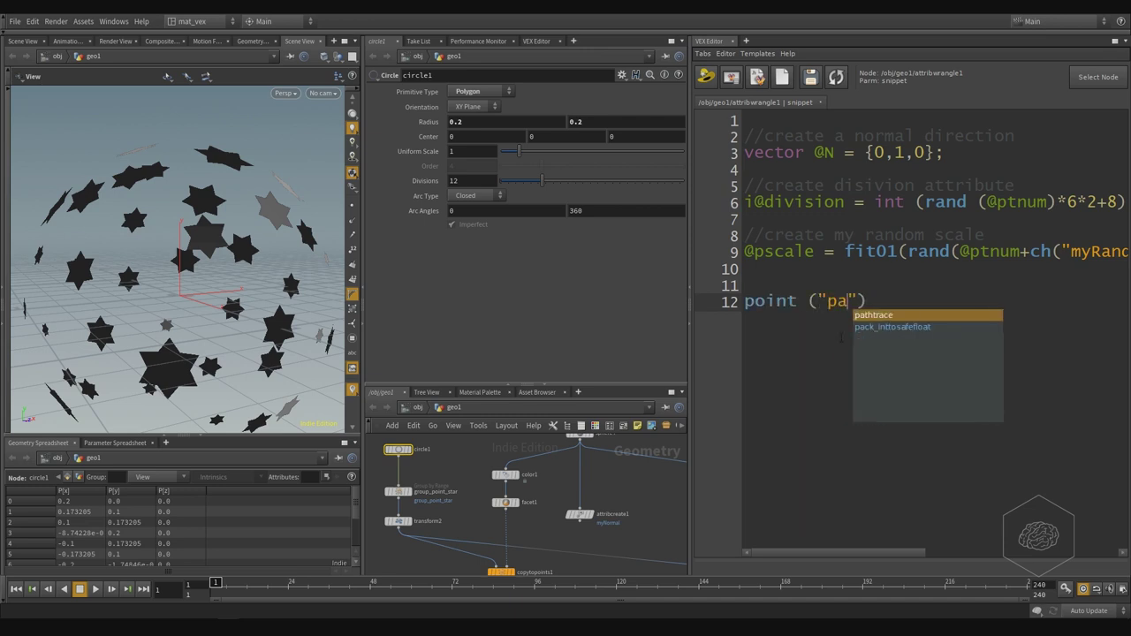
pyautogui.write('th of ')
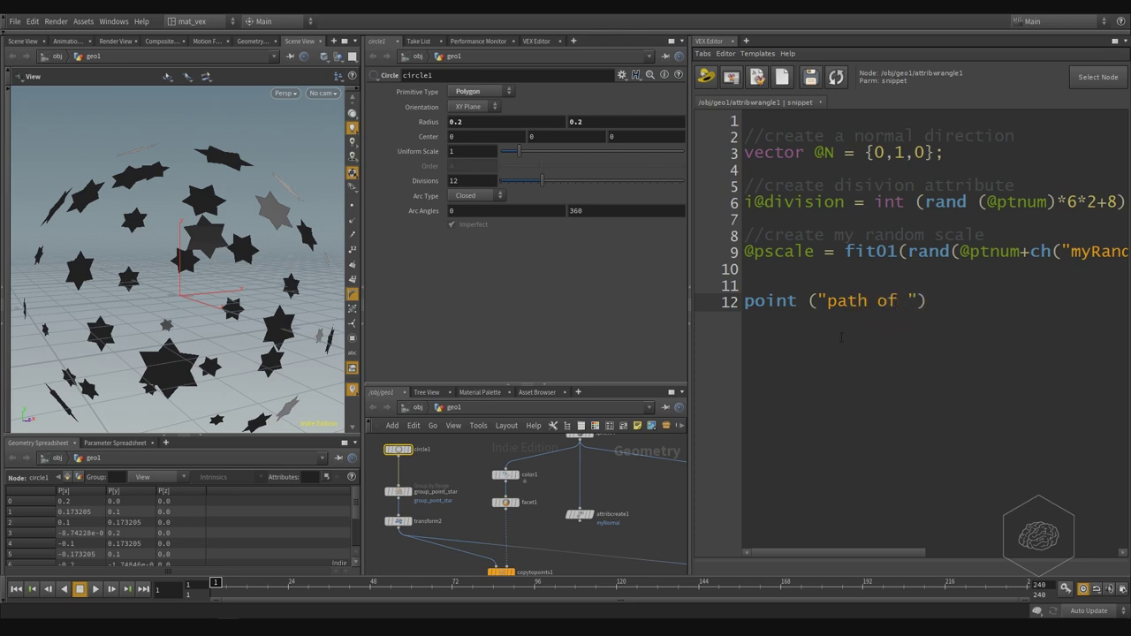
pyautogui.write('your refere')
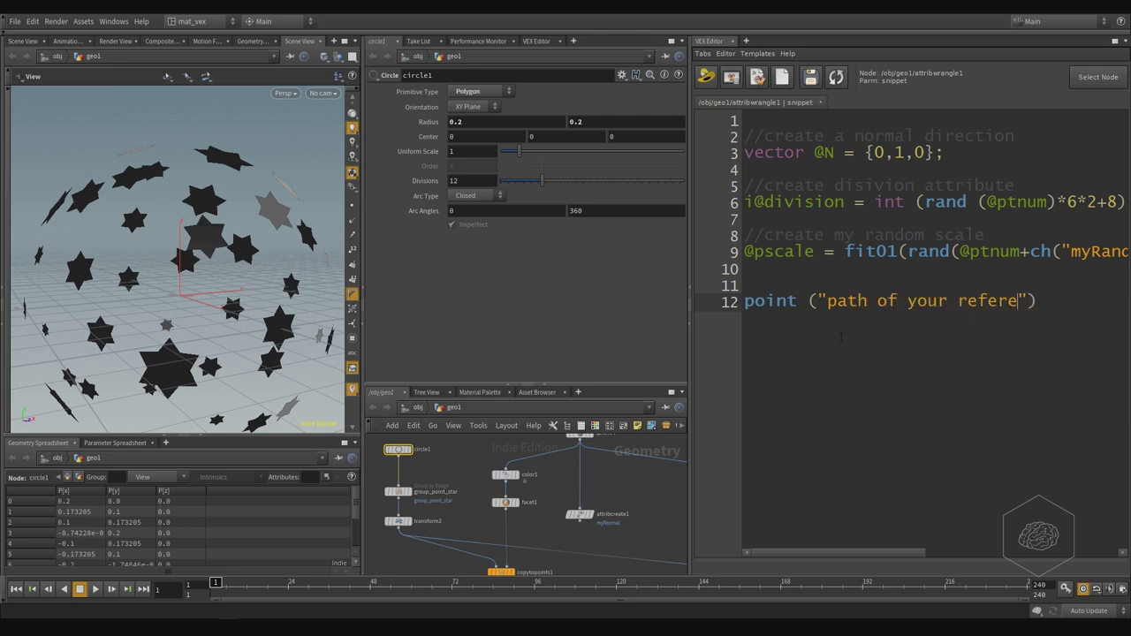
pyautogui.write('nce no')
pyautogui.write('de')
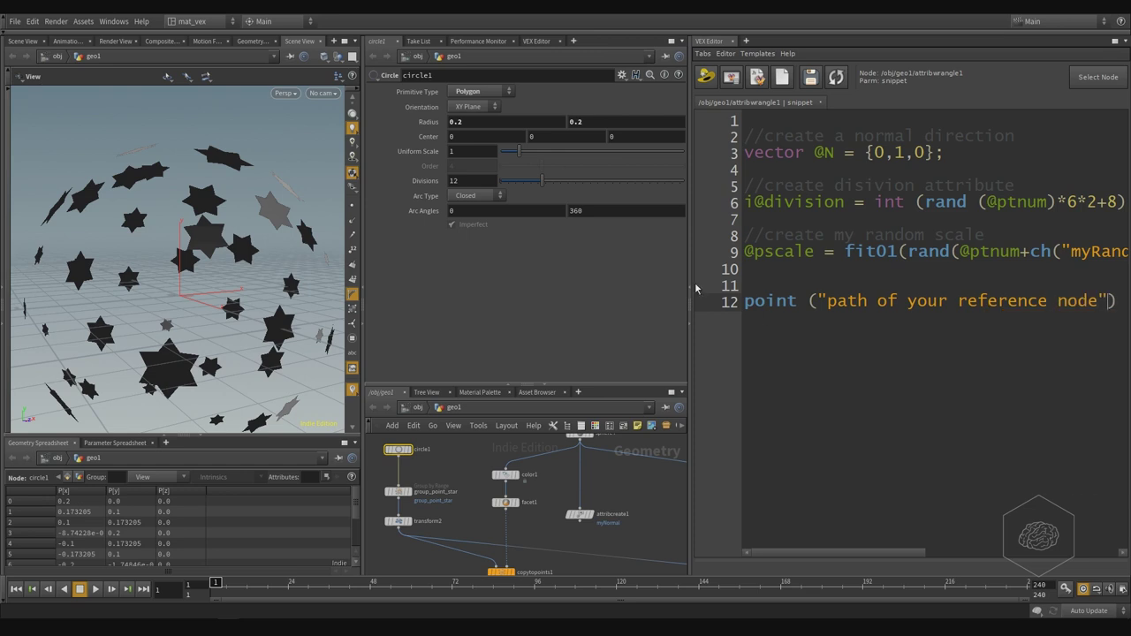
# - Complete line 12 as point ("path of your reference node", point num., "attribute",index);
pyautogui.click(687, 284)
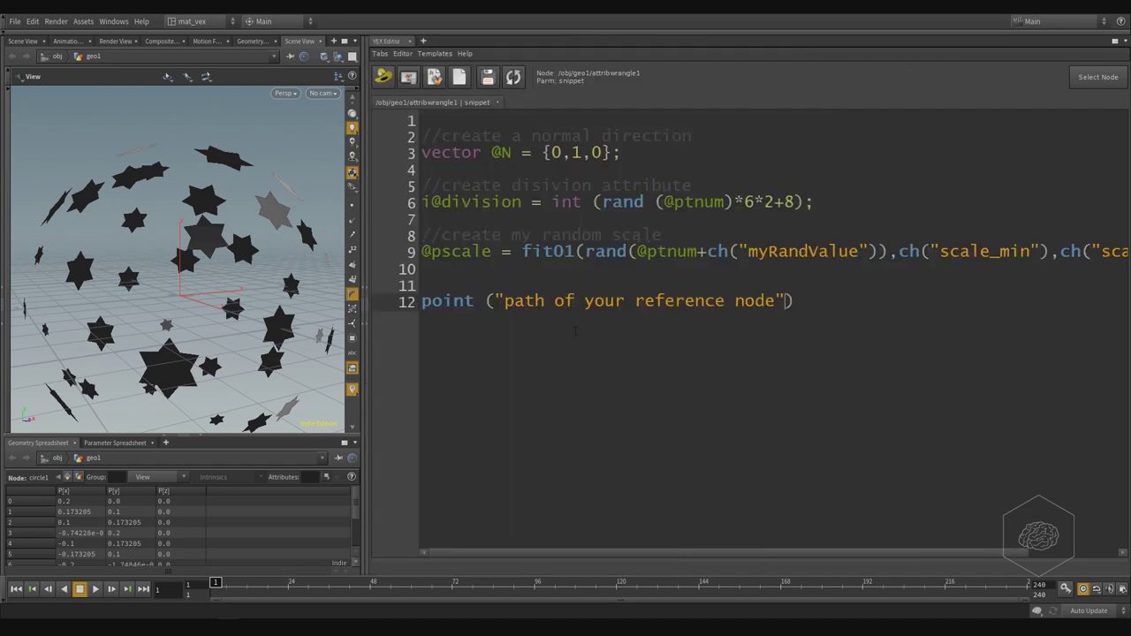
pyautogui.click(681, 302)
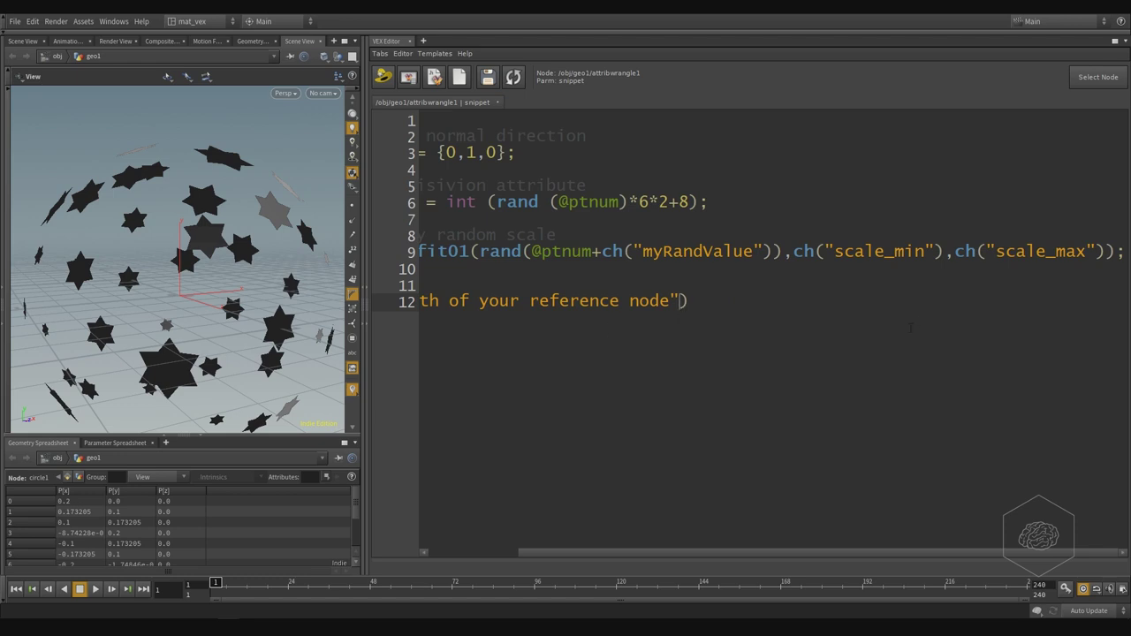
pyautogui.write(', ')
pyautogui.write('point num')
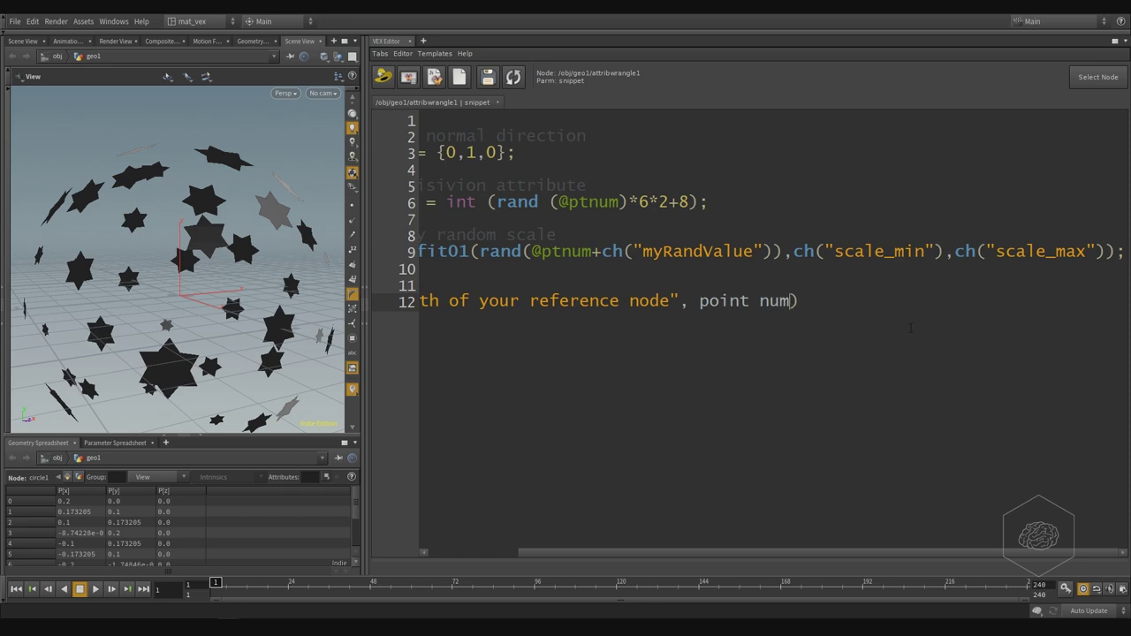
pyautogui.write('.')
pyautogui.write(', "a')
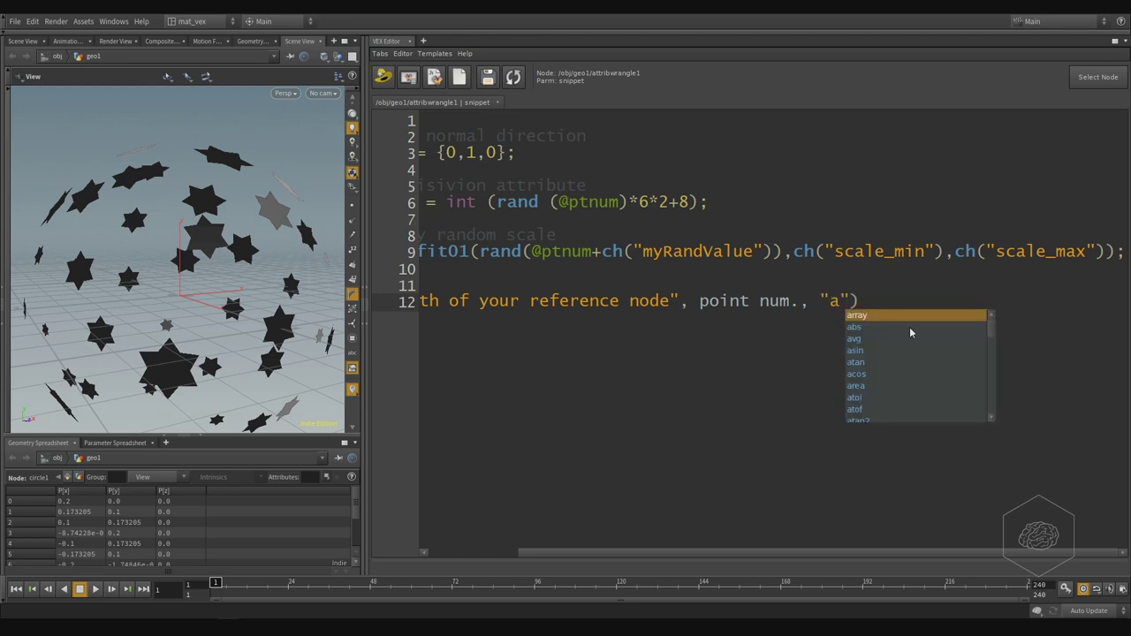
pyautogui.write('ttribute",')
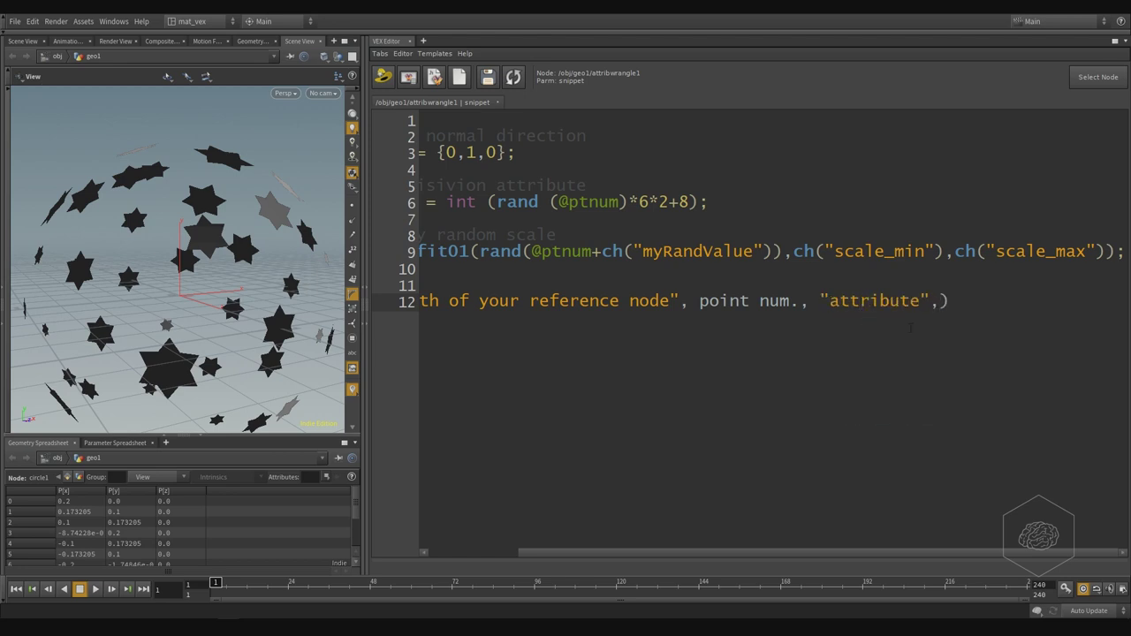
pyautogui.write('in')
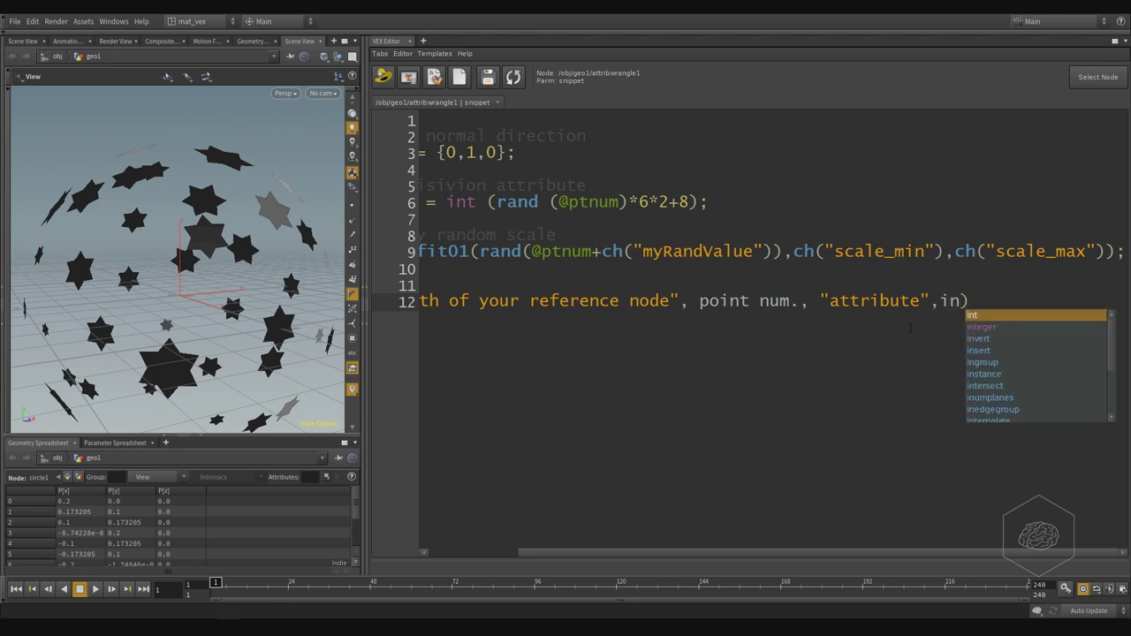
pyautogui.write('dex);')
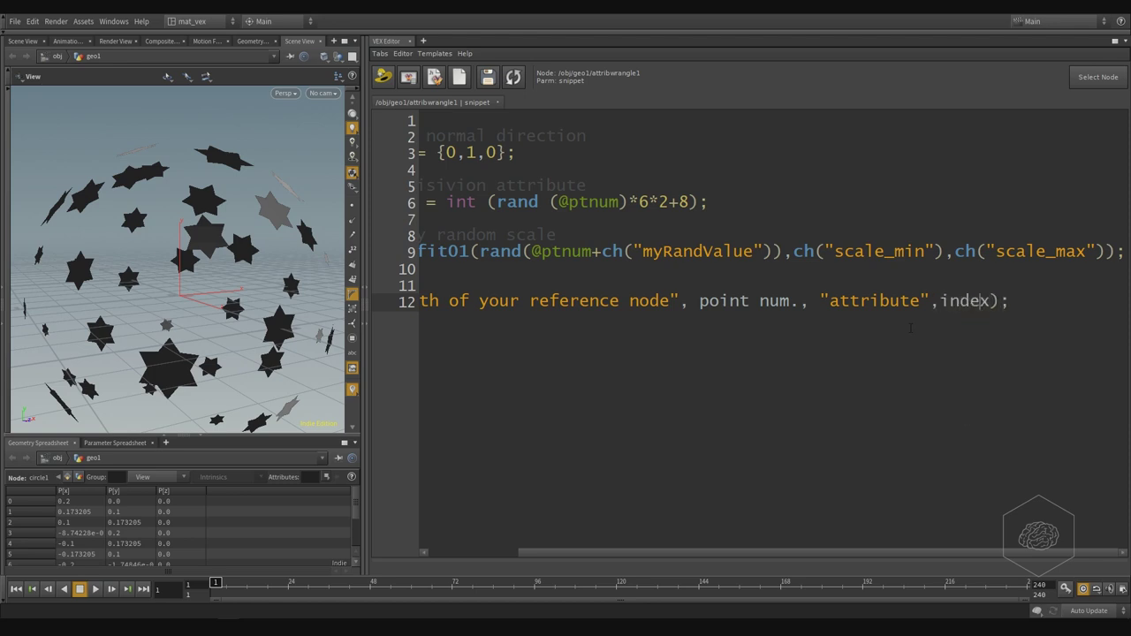
# - Add two blank lines below line 12's point() template
pyautogui.press('Left')
pyautogui.press('Left')
pyautogui.press('Left')
pyautogui.press('Left')
pyautogui.press('Left')
pyautogui.press('Up')
pyautogui.press('Up')
pyautogui.press('Up')
pyautogui.press('Up')
pyautogui.press('Down')
pyautogui.press('Home')
pyautogui.press('Down')
pyautogui.press('Down')
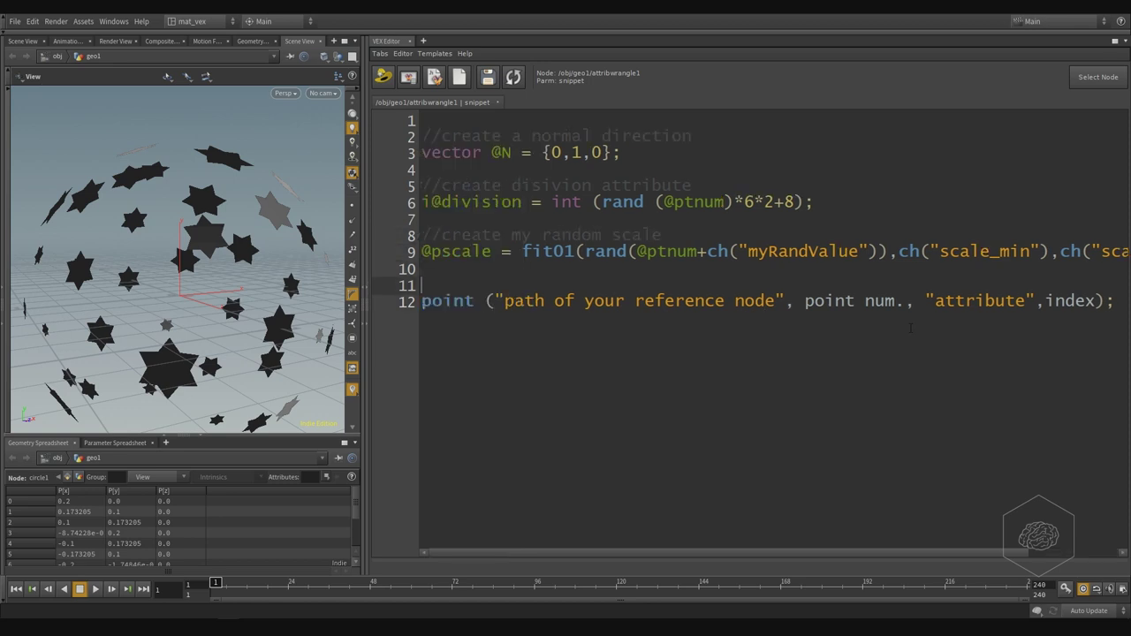
pyautogui.press('Down')
pyautogui.press('End')
pyautogui.press('Return')
pyautogui.press('Return')
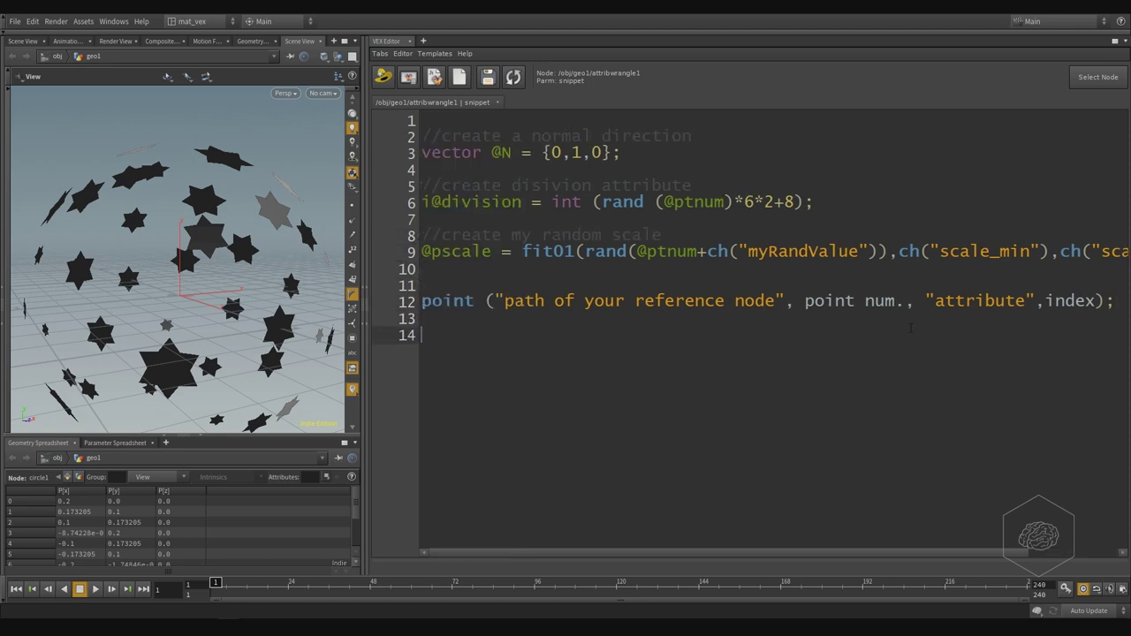
# - Write point ("for each", 0, "division",0) on line 14, then select it and cut it
pyautogui.write('point ')
pyautogui.write('()')
pyautogui.write('"')
pyautogui.write('for')
pyautogui.write(' each')
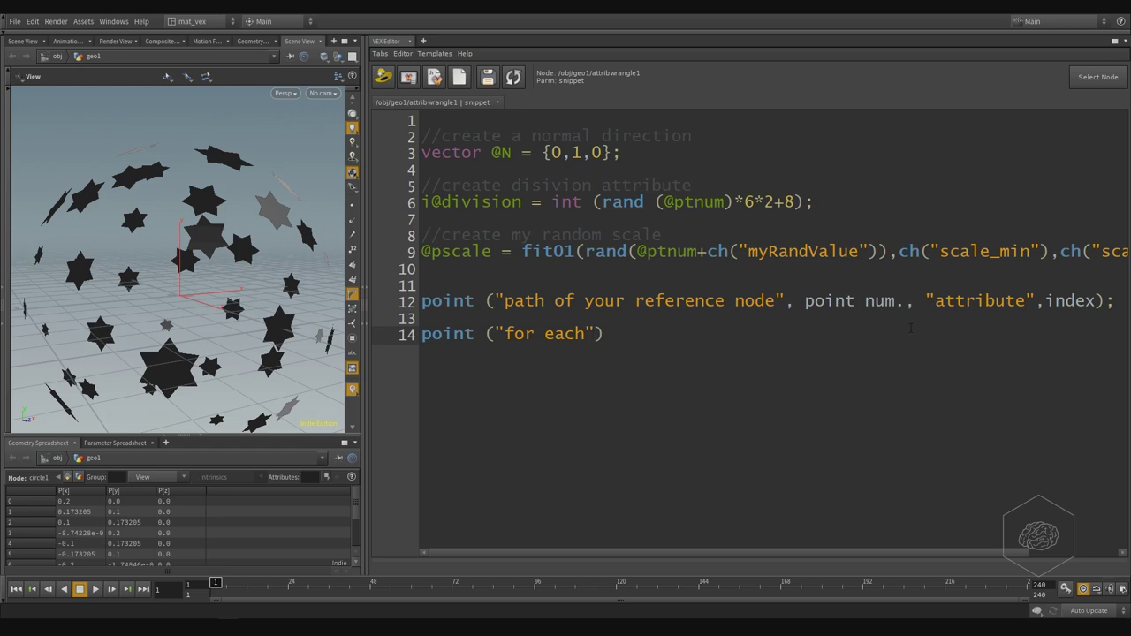
pyautogui.write(',')
pyautogui.write('0, ')
pyautogui.write('"')
pyautogui.write('division"')
pyautogui.write(',')
pyautogui.write('0')
pyautogui.hotkey('shift', 'Left')
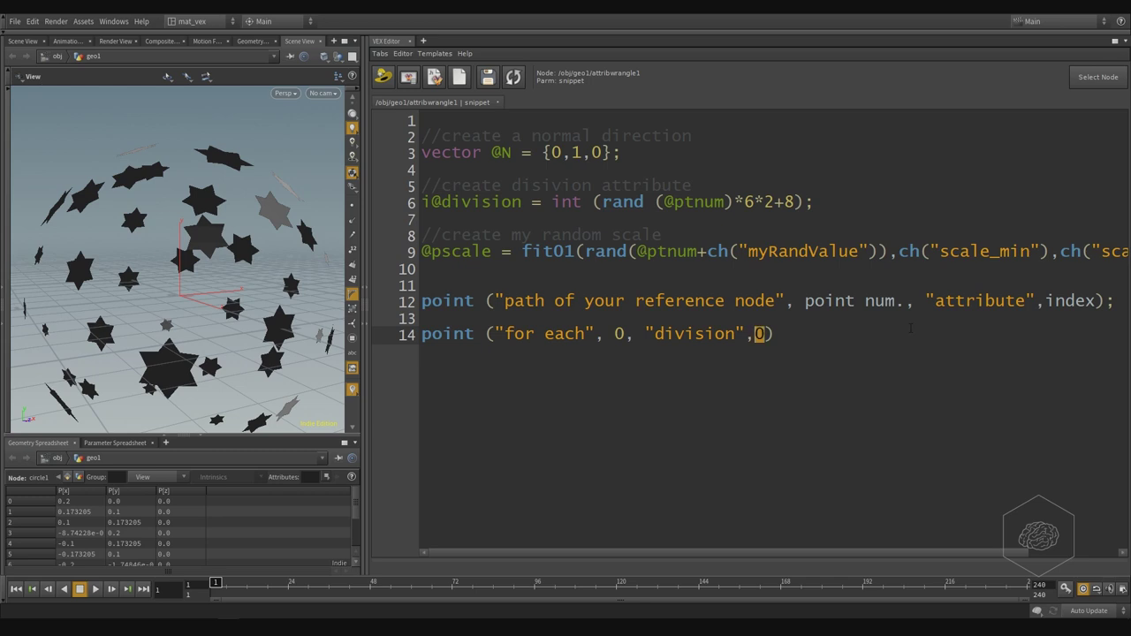
pyautogui.press('Left')
pyautogui.hotkey('shift', 'Right')
pyautogui.press('Right')
pyautogui.hotkey('shift', 'Left')
pyautogui.hotkey('shift', 'Up')
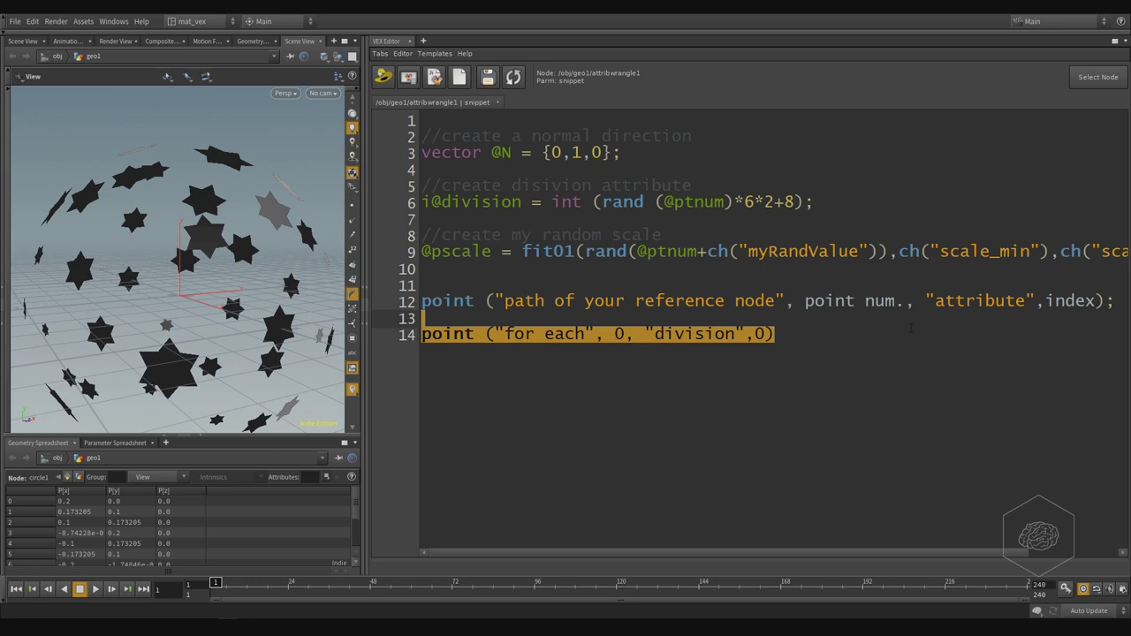
pyautogui.hotkey('shift', 'Down')
pyautogui.hotkey('ctrl', 'c')
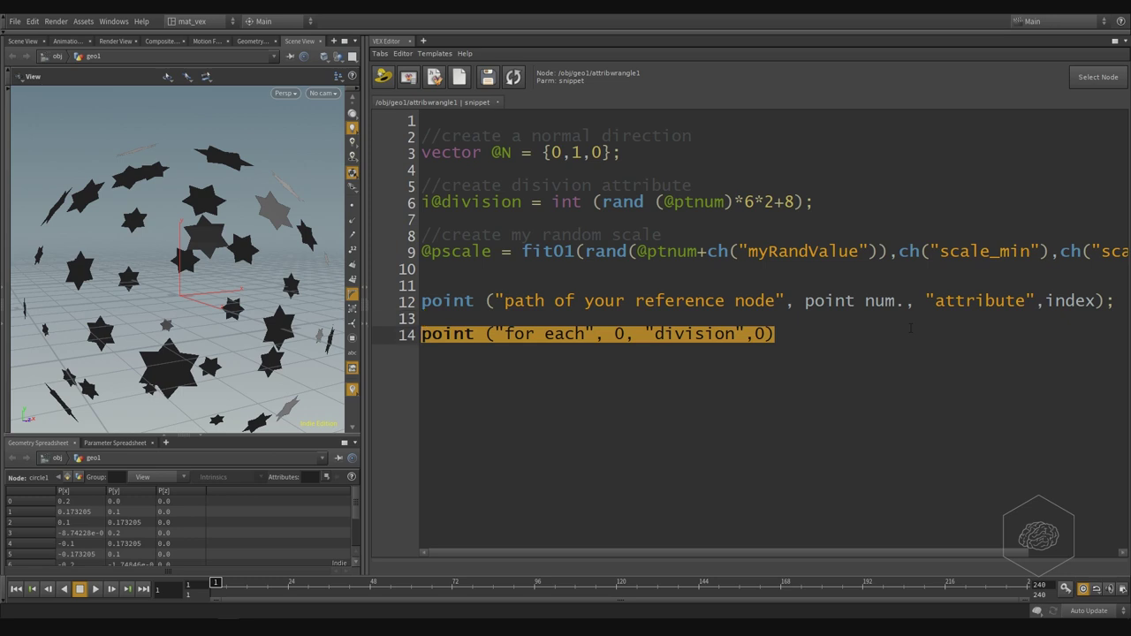
pyautogui.press('BackSpace')
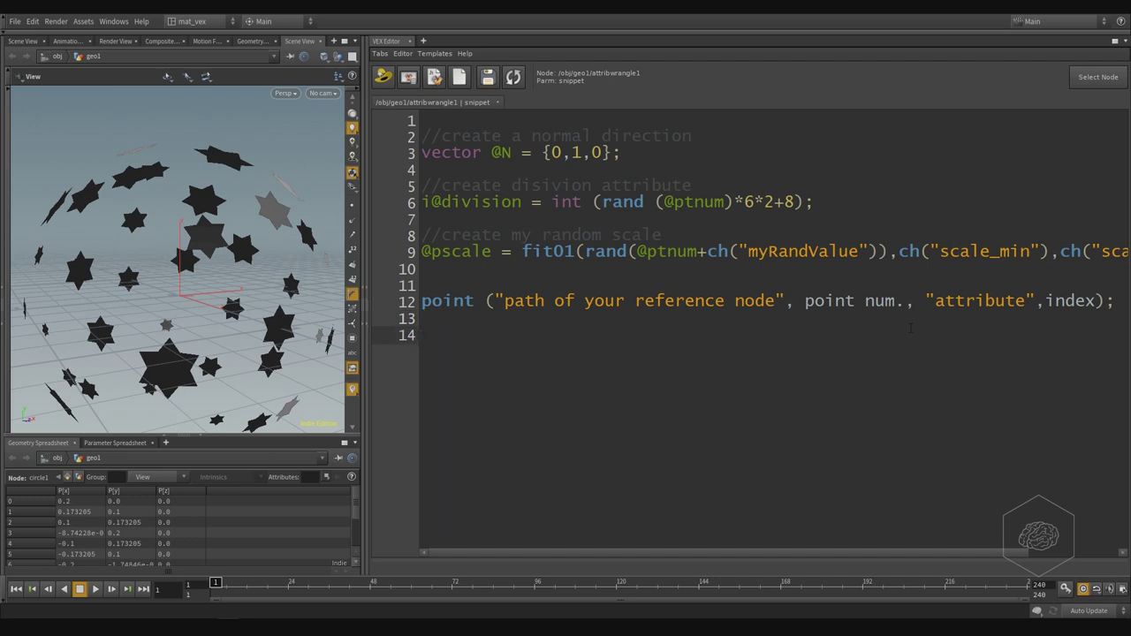
# - Paste the point("for each", 0, "division",0) expression into circle1's Divisions field
pyautogui.click(364, 321)
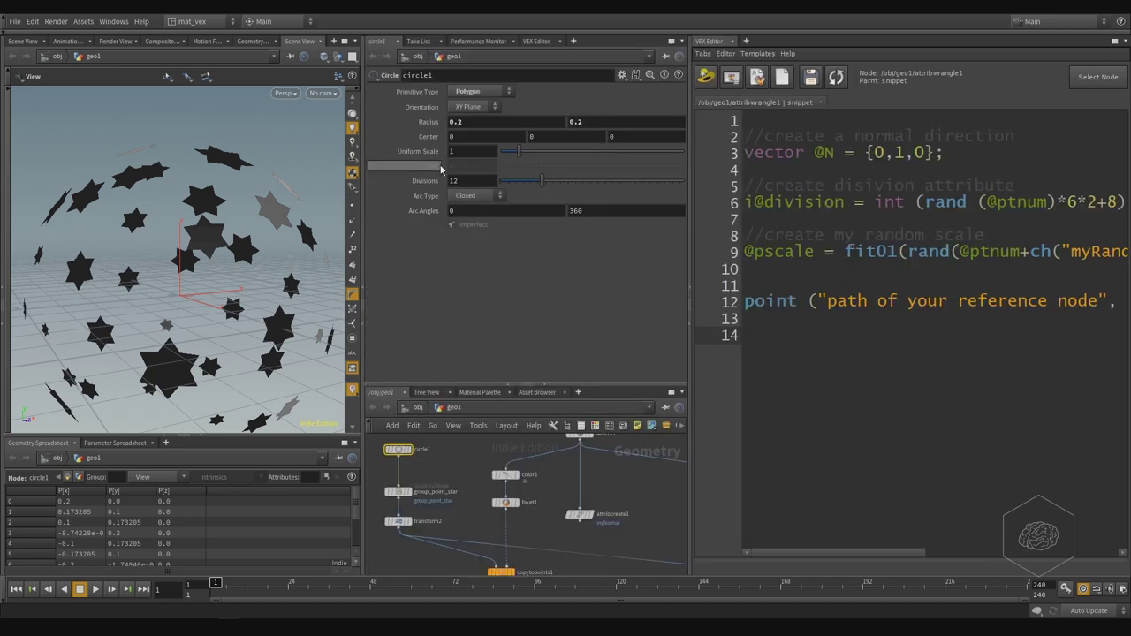
pyautogui.click(473, 180)
pyautogui.hotkey('ctrl', 'v')
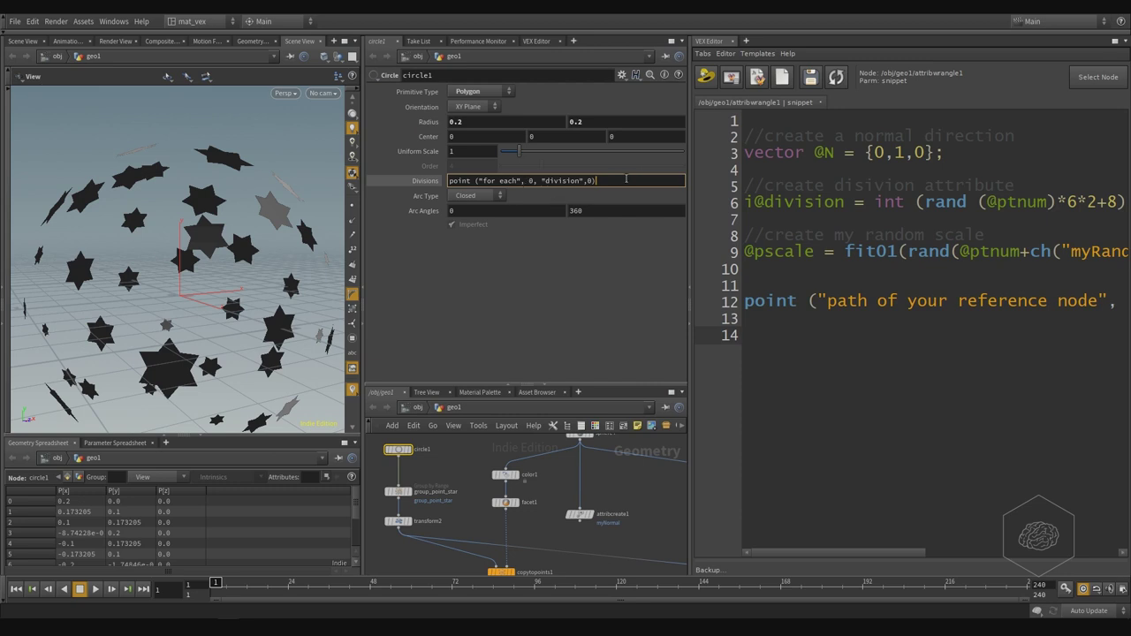
pyautogui.press('Home')
pyautogui.hotkey('ctrl', 'Right')
pyautogui.hotkey('shift', 'Right')
pyautogui.hotkey('shift', 'Right')
pyautogui.hotkey('shift', 'Right')
pyautogui.hotkey('shift', 'Right')
pyautogui.hotkey('shift', 'Right')
pyautogui.hotkey('shift', 'Right')
pyautogui.hotkey('shift', 'Right')
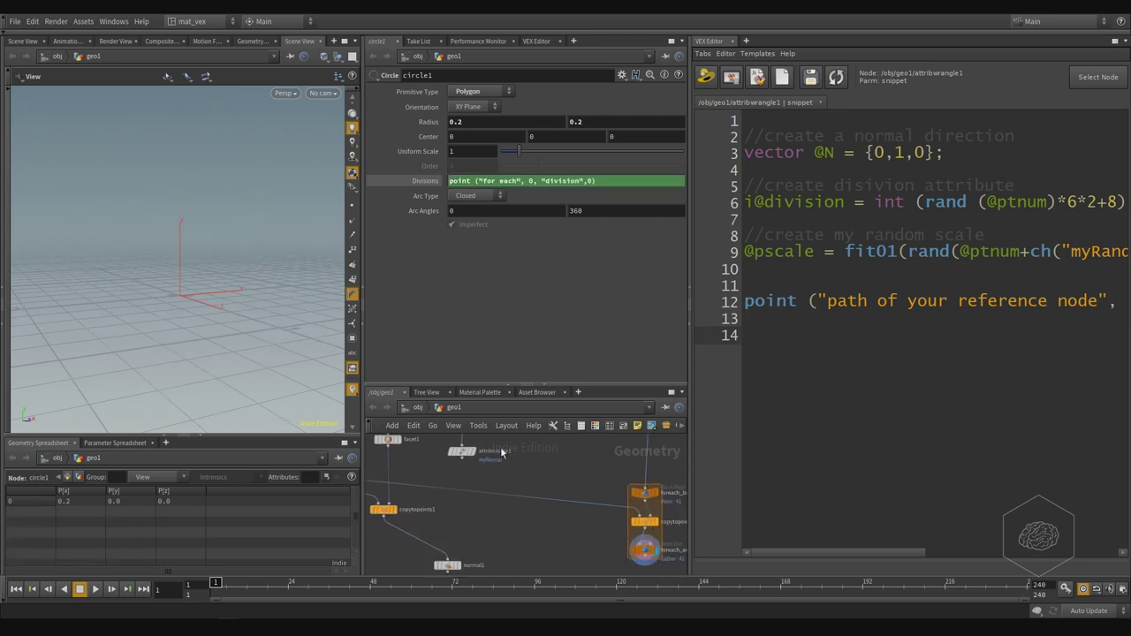
# - Replace the "for each" placeholder with ../foreach_begin1, copied from the node's name
pyautogui.scroll(2, 602, 509)
pyautogui.doubleClick(592, 491)
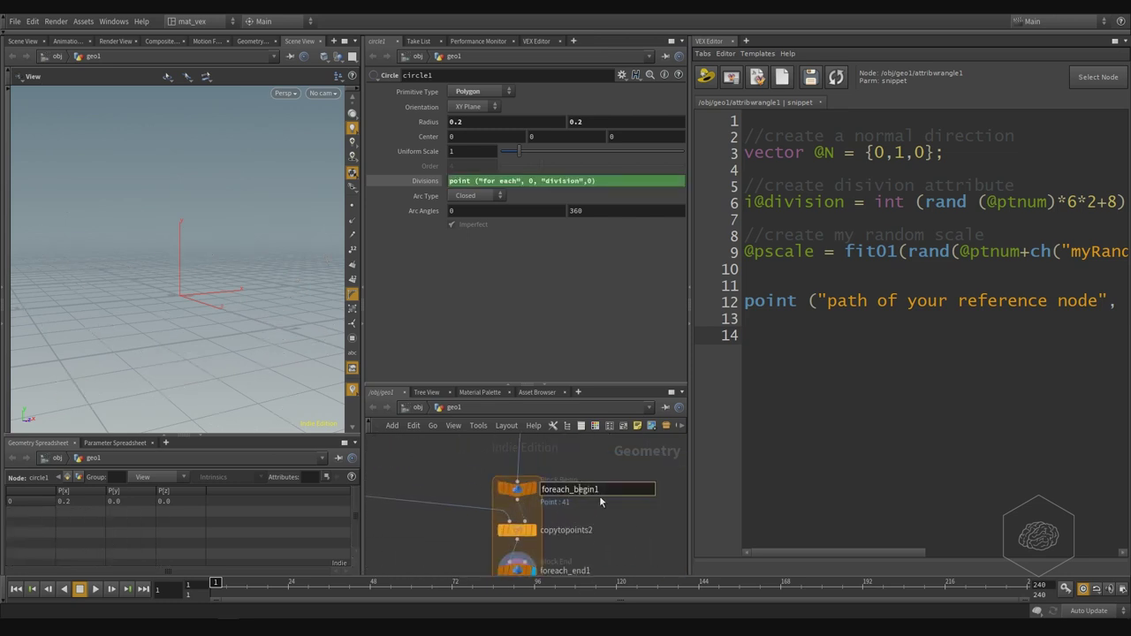
pyautogui.doubleClick(597, 488)
pyautogui.press('Return')
pyautogui.moveTo(588, 455); pyautogui.dragTo(639, 539, button='middle')
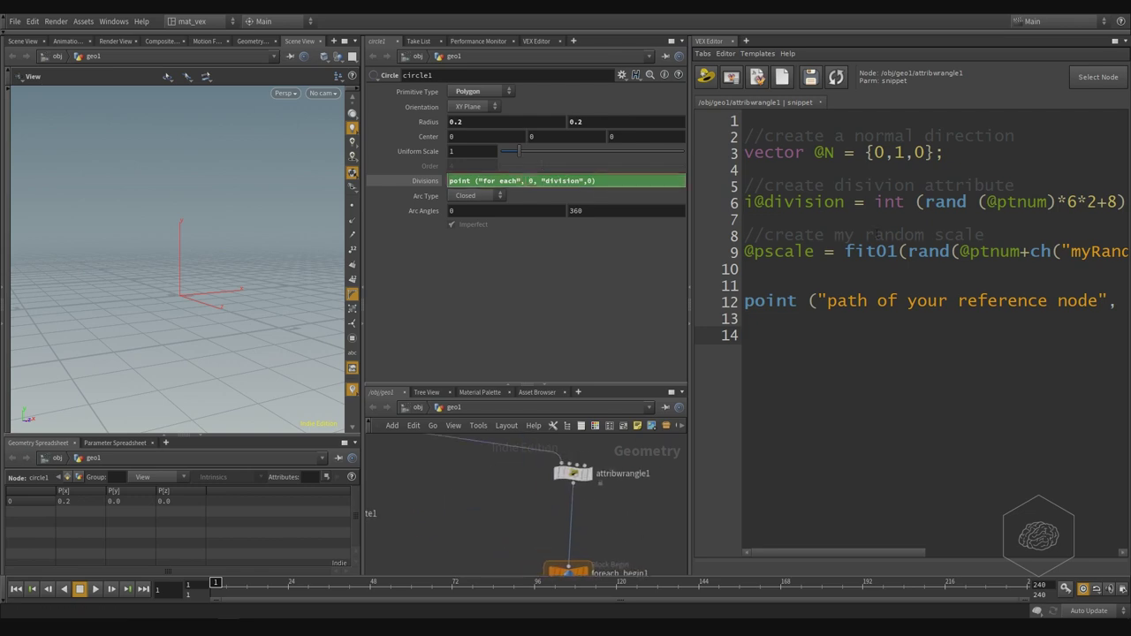
pyautogui.moveTo(516, 181); pyautogui.dragTo(487, 181)
pyautogui.write('../')
pyautogui.write('foreach_begin1')
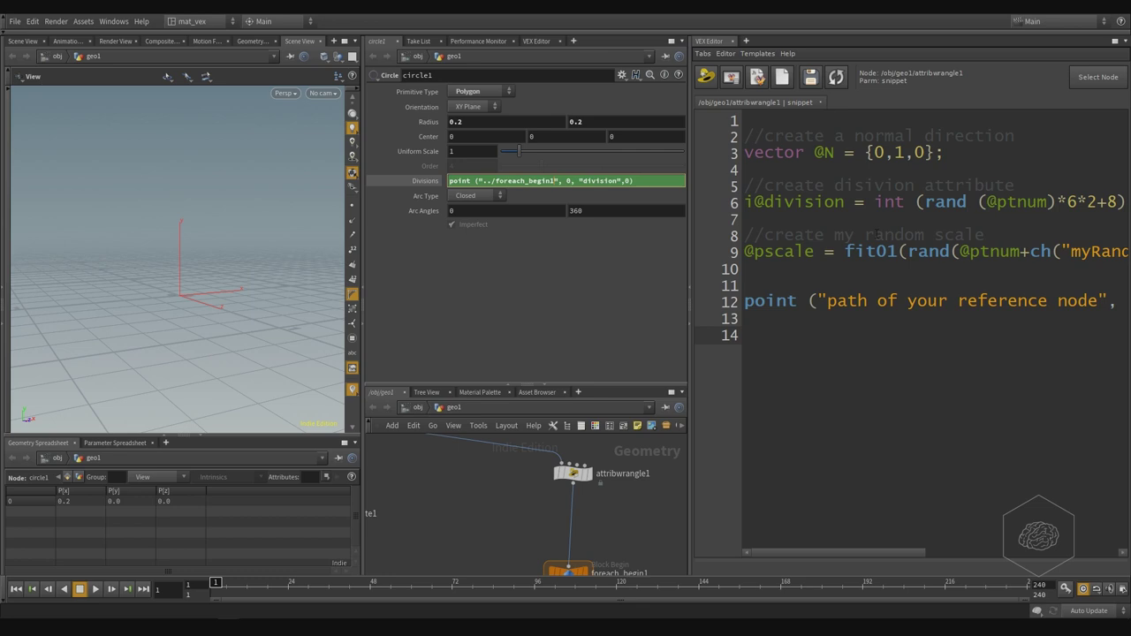
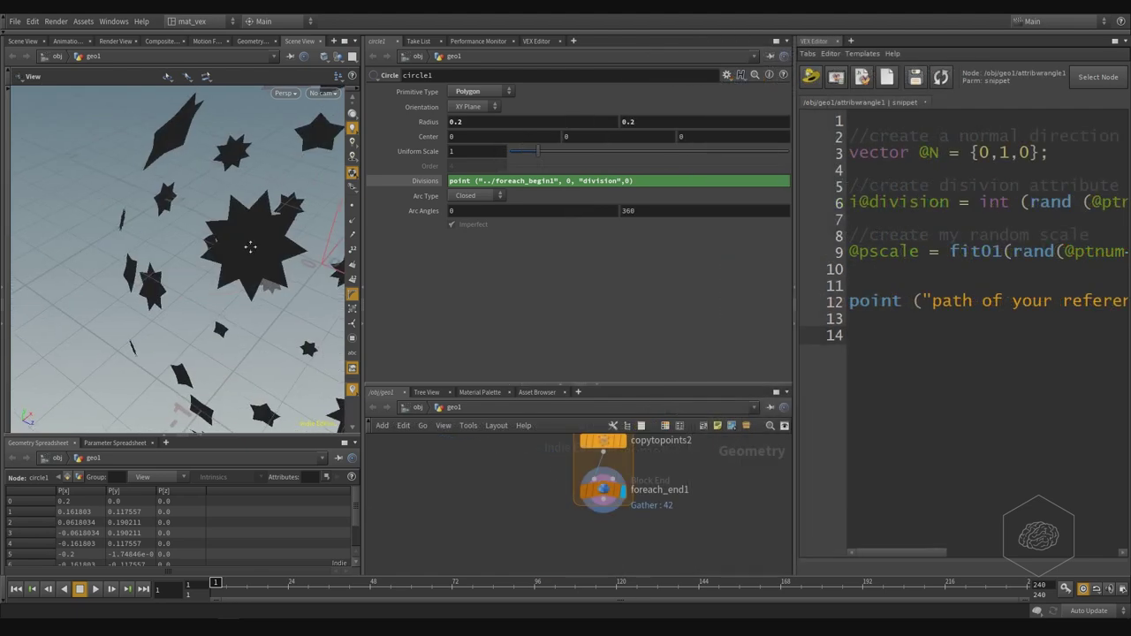
# - Add a Normal node below foreach_end1 so the scattered stars render shaded
pyautogui.click(351, 205)
pyautogui.moveTo(300, 238)
pyautogui.keyDown('alt'); pyautogui.mouseDown()
pyautogui.moveTo(268, 258)
pyautogui.moveTo(301, 265)
pyautogui.mouseUp(); pyautogui.keyUp('alt')
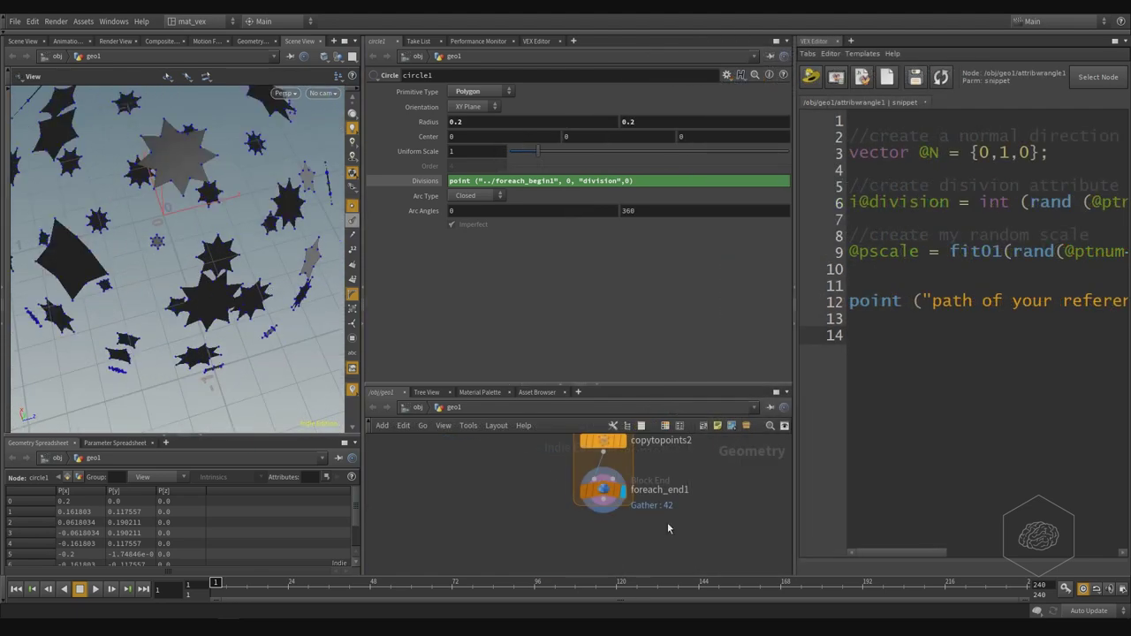
pyautogui.press('Tab')
pyautogui.click(711, 597)
pyautogui.click(601, 537)
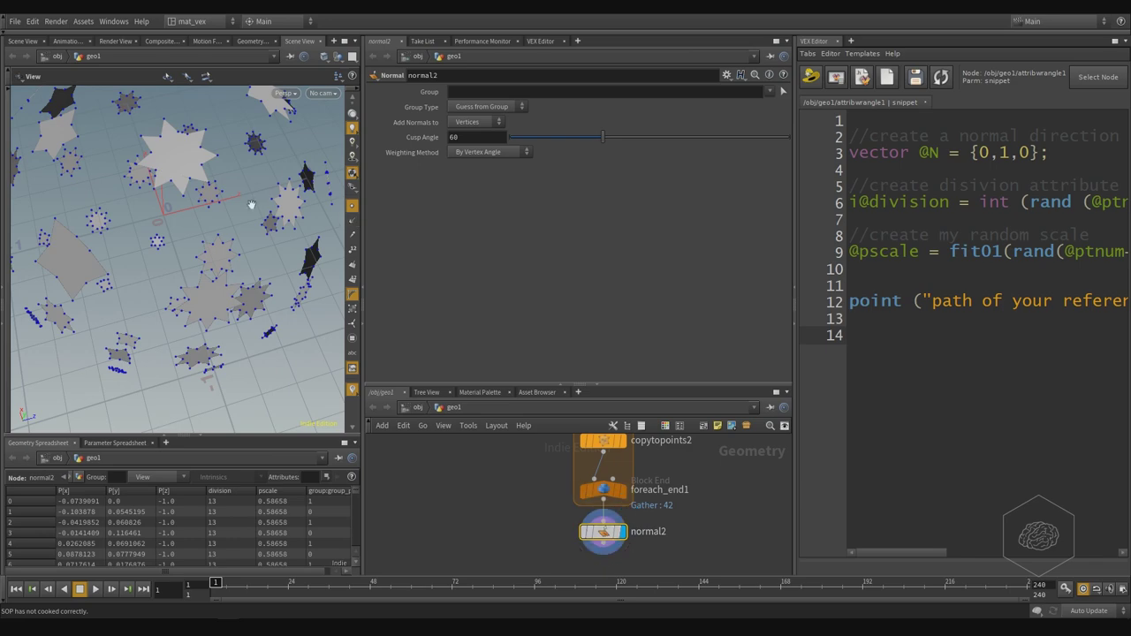
# - Inspect the shaded shapes from new angles, then select attribwrangle1 to show its VEX code
pyautogui.moveTo(253, 202)
pyautogui.keyDown('alt'); pyautogui.mouseDown()
pyautogui.moveTo(229, 290)
pyautogui.moveTo(257, 206)
pyautogui.moveTo(209, 303)
pyautogui.moveTo(164, 358)
pyautogui.moveTo(201, 205)
pyautogui.moveTo(182, 214)
pyautogui.moveTo(253, 266)
pyautogui.moveTo(248, 202)
pyautogui.mouseUp(); pyautogui.keyUp('alt')
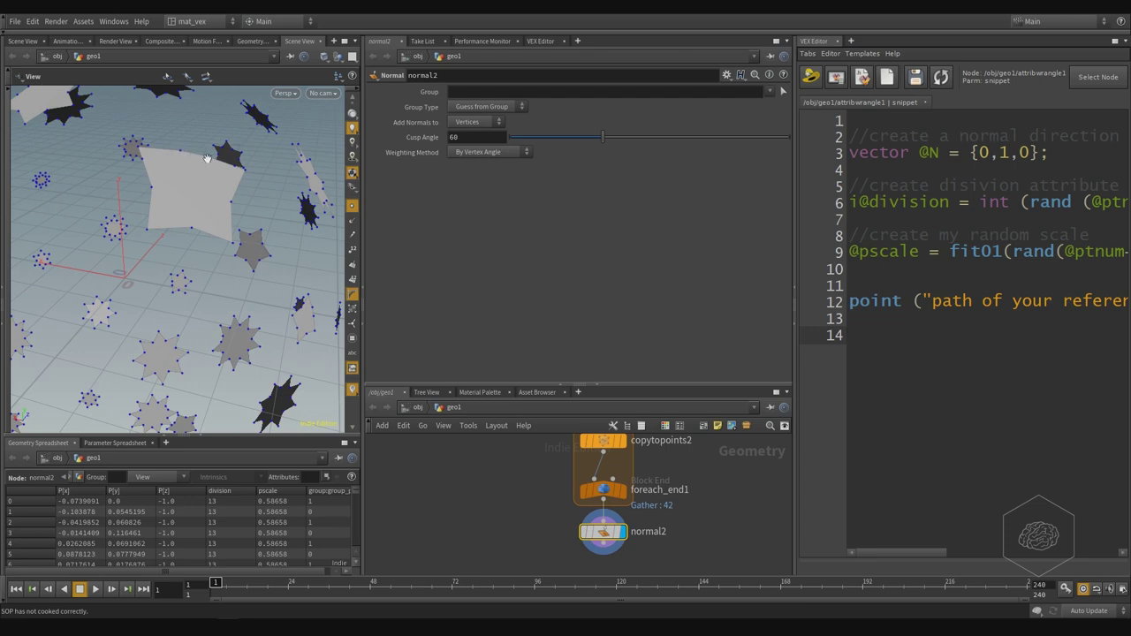
pyautogui.moveTo(228, 232)
pyautogui.keyDown('alt'); pyautogui.mouseDown()
pyautogui.moveTo(203, 256)
pyautogui.moveTo(267, 313)
pyautogui.moveTo(222, 317)
pyautogui.moveTo(203, 255)
pyautogui.moveTo(252, 241)
pyautogui.moveTo(249, 258)
pyautogui.mouseUp(); pyautogui.keyUp('alt')
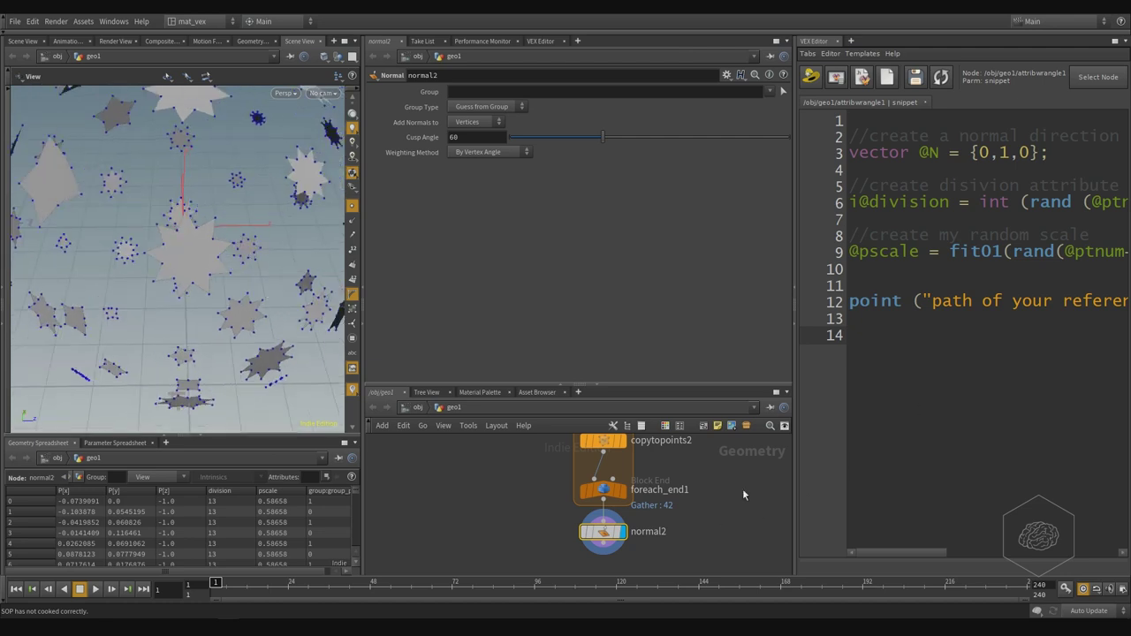
pyautogui.moveTo(742, 495); pyautogui.dragTo(656, 557, button='middle')
pyautogui.moveTo(597, 449); pyautogui.dragTo(449, 532)
pyautogui.click(550, 225)
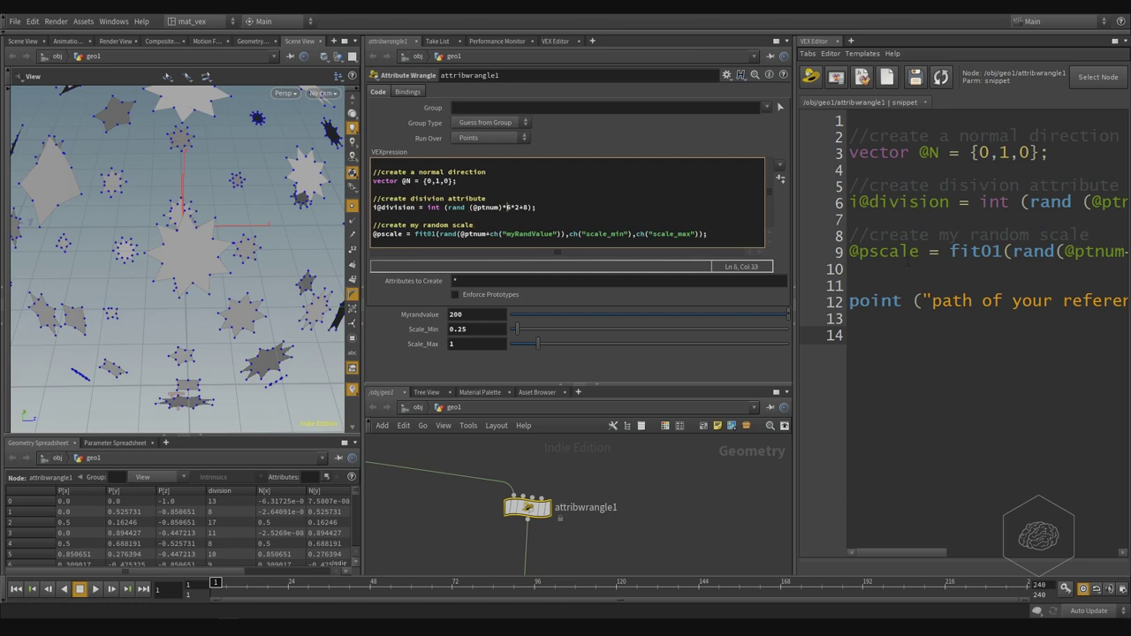
# - Replace the first division constant with ch("val_001") and copy that channel call
pyautogui.write('ch(')
pyautogui.write('"')
pyautogui.write('"')
pyautogui.write('my')
pyautogui.press('BackSpace')
pyautogui.press('BackSpace')
pyautogui.write('val_001')
pyautogui.press('Right')
pyautogui.hotkey('shift', 'Left')
pyautogui.hotkey('shift', 'Left')
pyautogui.hotkey('shift', 'Left')
pyautogui.hotkey('shift', 'Left')
pyautogui.hotkey('shift', 'Left')
pyautogui.hotkey('shift', 'Left')
pyautogui.hotkey('shift', 'Left')
pyautogui.hotkey('shift', 'Left')
pyautogui.hotkey('ctrl', 'c')
pyautogui.press('Right')
pyautogui.press('Right')
# - Paste the channel call over the remaining constants, renaming them to val_002 and val_003
pyautogui.press('Right')
pyautogui.press('Right')
pyautogui.press('Right')
pyautogui.press('Right')
pyautogui.press('Right')
pyautogui.press('Right')
pyautogui.press('Right')
pyautogui.press('Delete')
pyautogui.hotkey('ctrl', 'v')
pyautogui.press('Left')
pyautogui.press('Left')
pyautogui.press('Left')
pyautogui.press('Right')
pyautogui.press('BackSpace')
pyautogui.write('2')
pyautogui.press('BackSpace')
pyautogui.hotkey('ctrl', 'v')
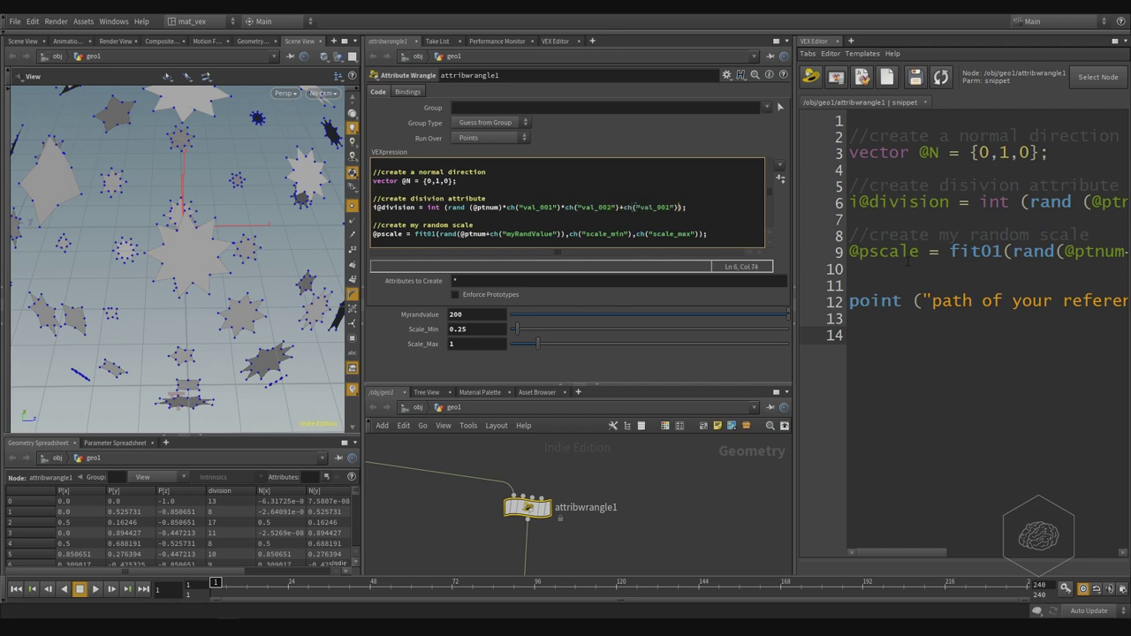
pyautogui.press('Left')
pyautogui.press('BackSpace')
# - Finish the val_003 channel name and create spare parameter sliders for the three values
pyautogui.write('3')
pyautogui.click(776, 183)
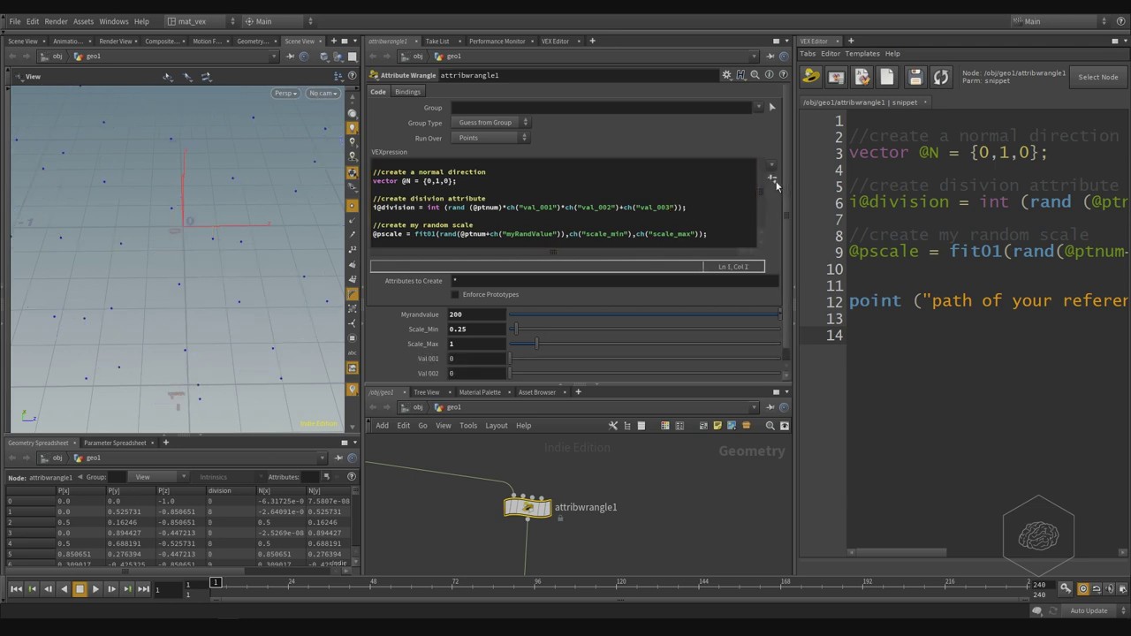
pyautogui.scroll(-1, 433, 341)
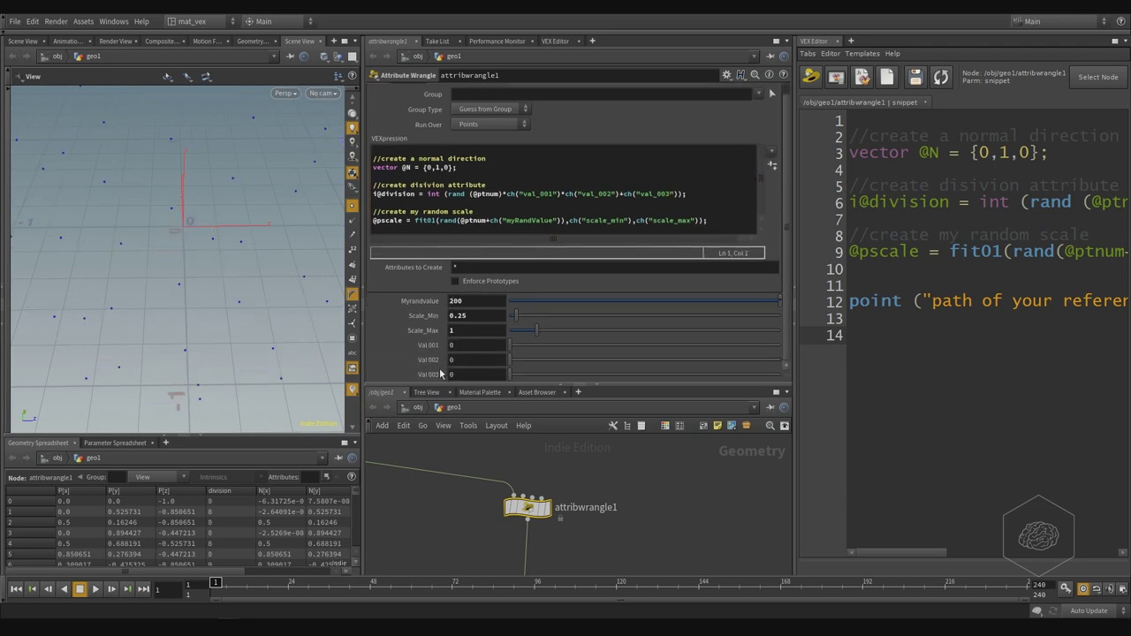
# - Try the new sliders, then type Val 003 as 2, Val 002 as 6 and Val 001 as 6
pyautogui.moveTo(521, 347); pyautogui.dragTo(621, 358)
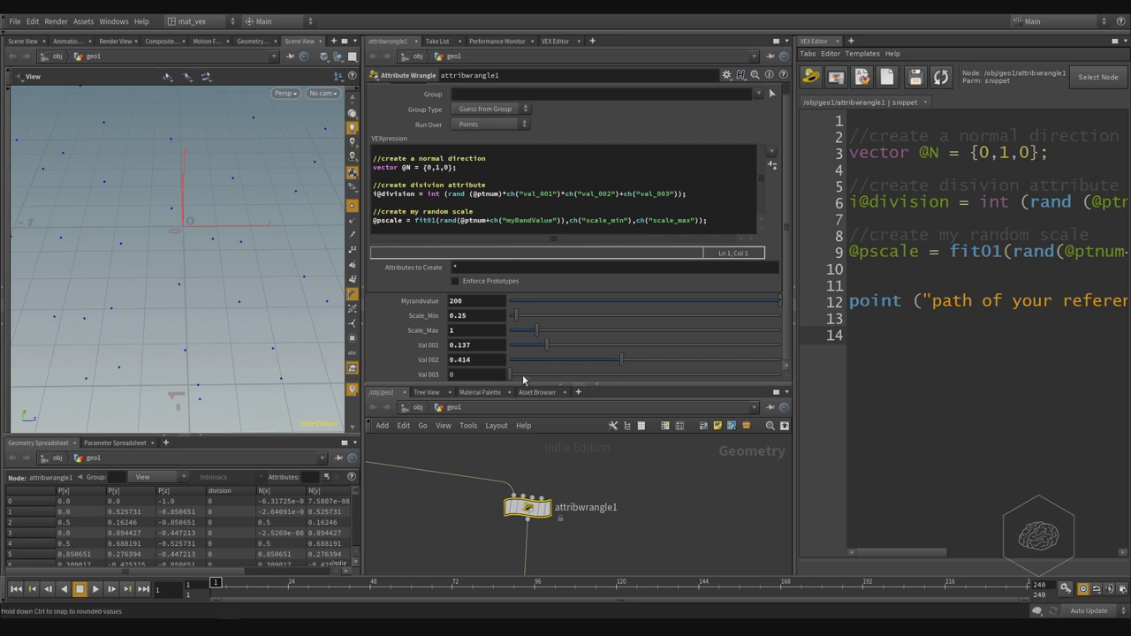
pyautogui.moveTo(511, 375); pyautogui.dragTo(694, 374)
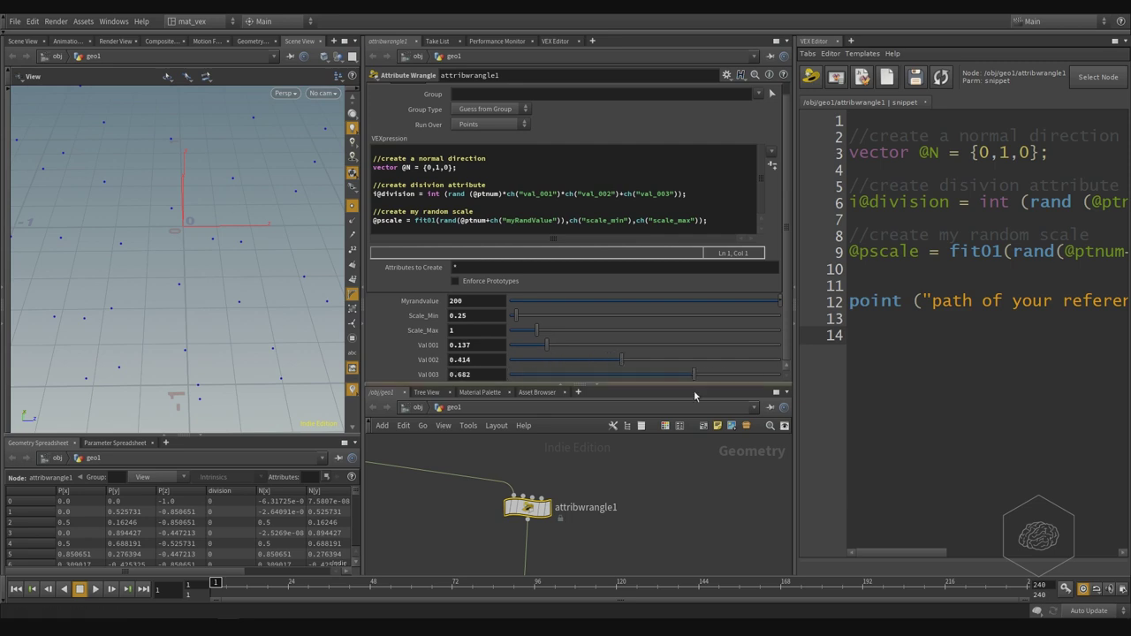
pyautogui.moveTo(680, 525); pyautogui.dragTo(631, 492, button='middle')
pyautogui.click(498, 375)
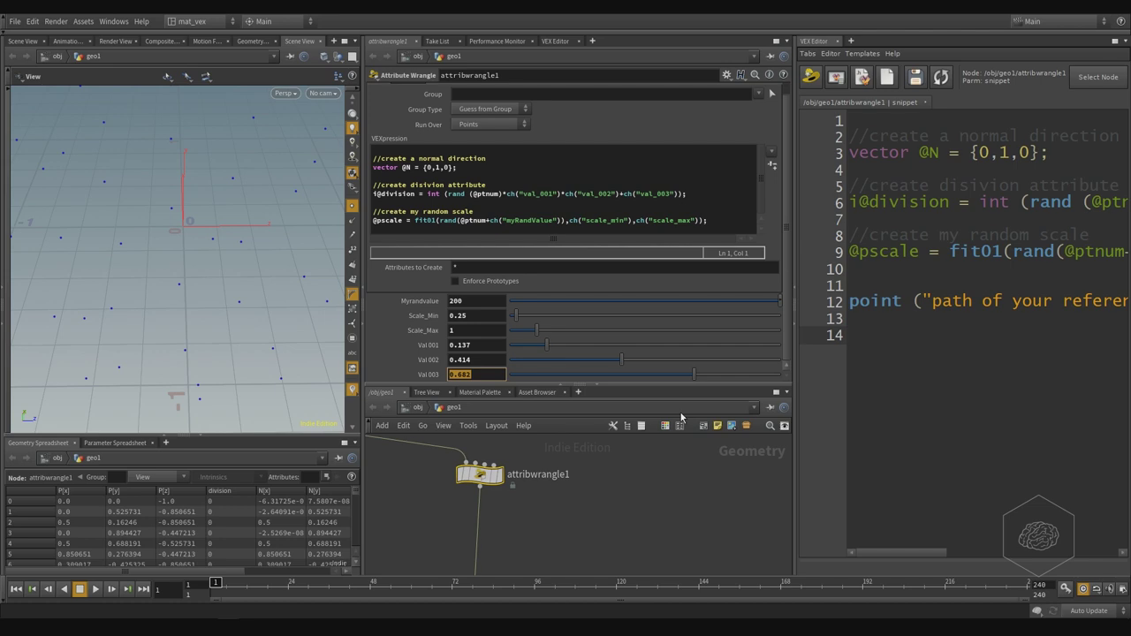
pyautogui.write('2')
pyautogui.press('Return')
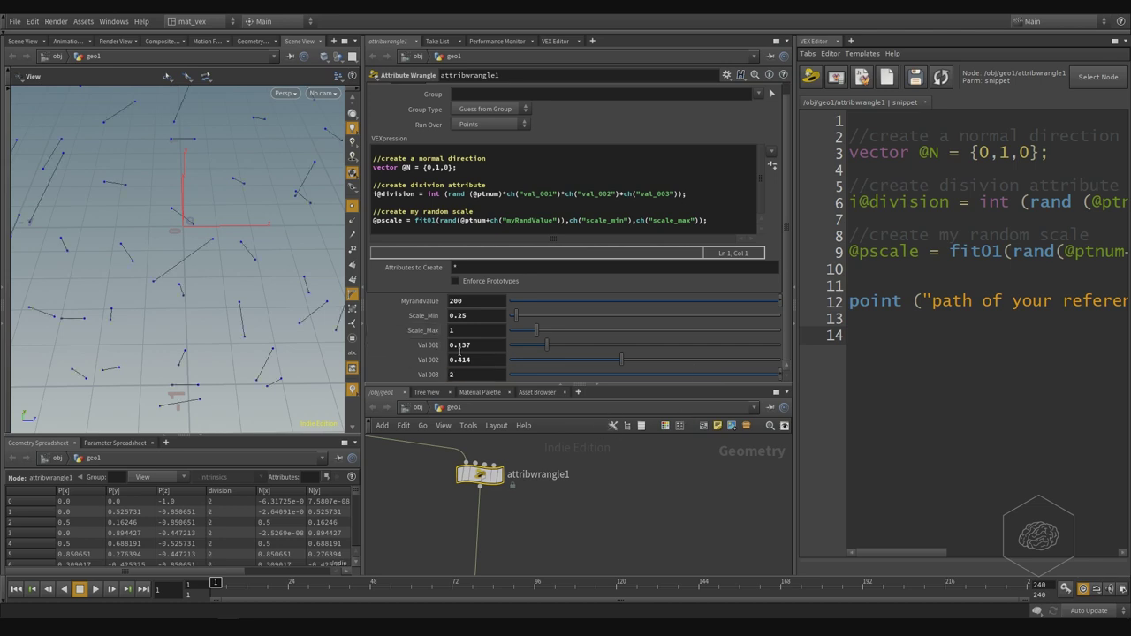
pyautogui.click(476, 359)
pyautogui.write('6')
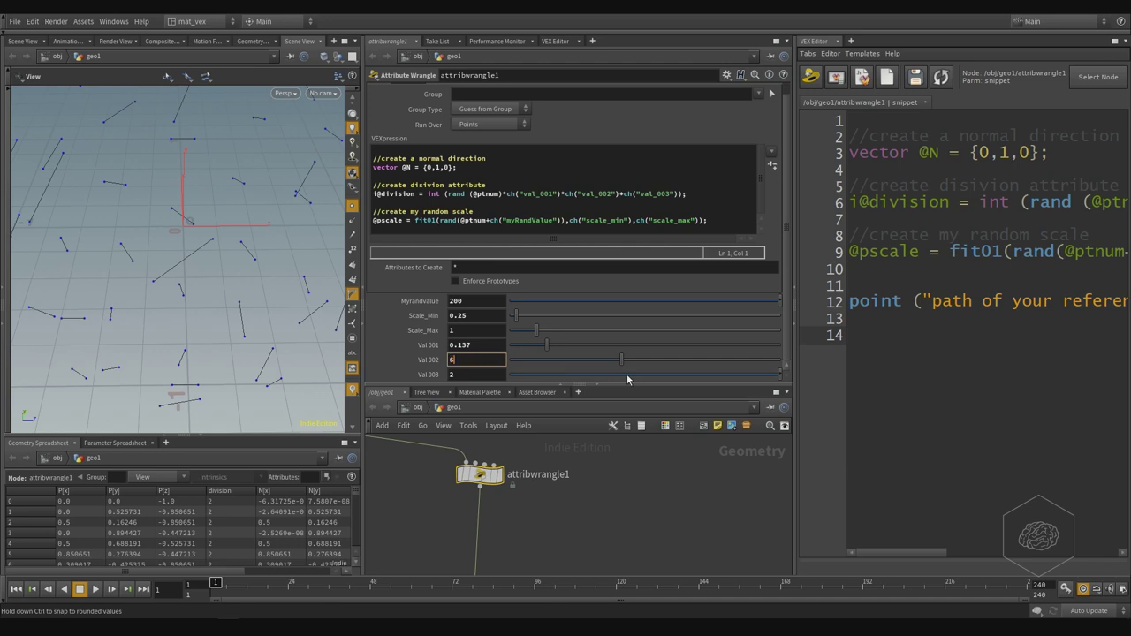
pyautogui.press('Return')
pyautogui.click(481, 344)
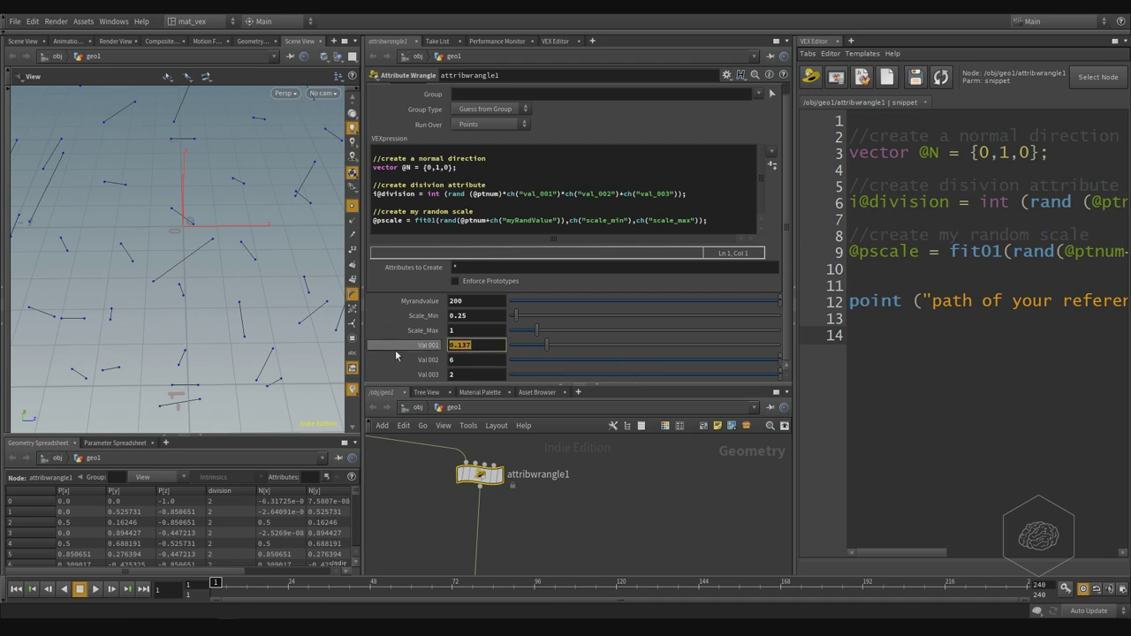
pyautogui.write('6')
pyautogui.press('Return')
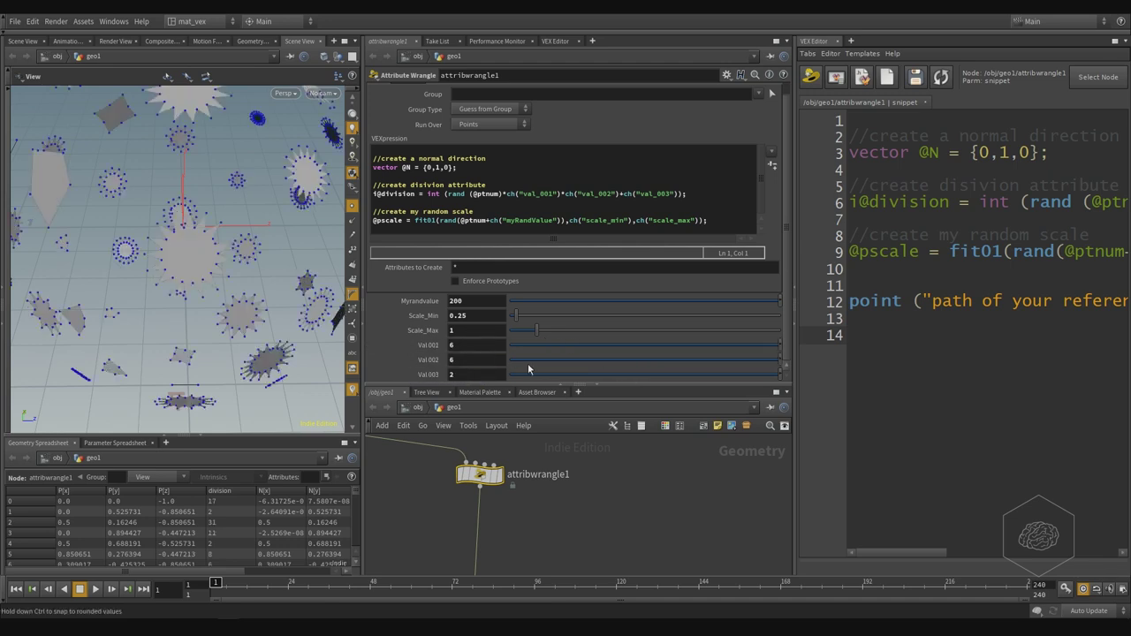
# - Use the value ladder to raise Val 002 to 12 and Val 003 to 4.8
pyautogui.click(452, 359)
pyautogui.moveTo(418, 360); pyautogui.dragTo(432, 330, button='middle')
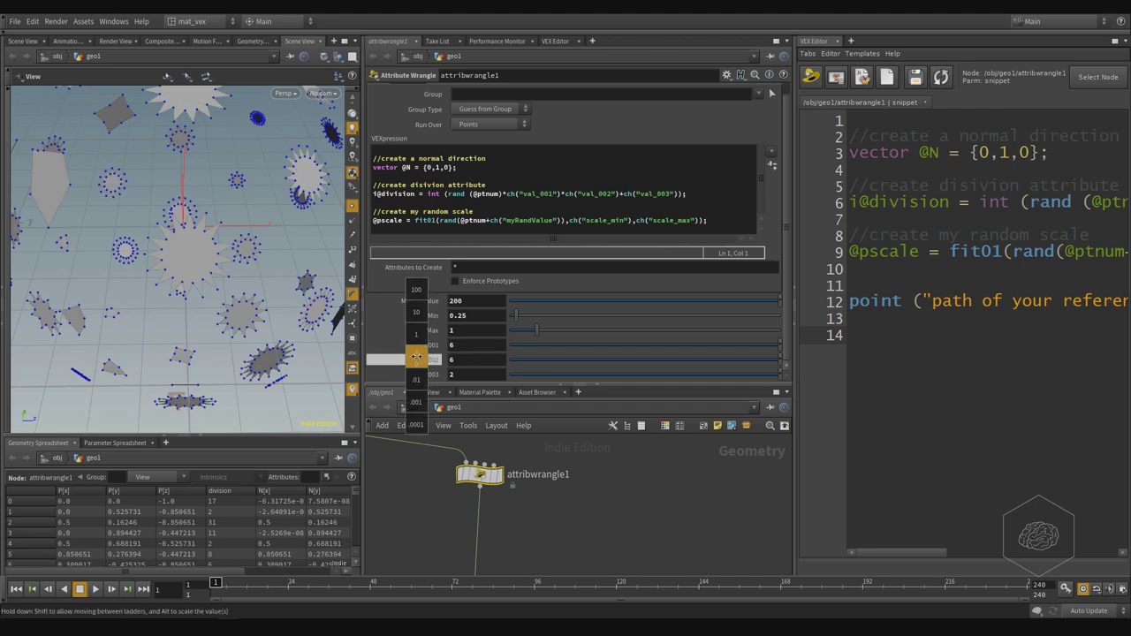
pyautogui.moveTo(513, 334)
pyautogui.mouseDown(button='middle')
pyautogui.moveTo(442, 336)
pyautogui.moveTo(371, 408)
pyautogui.mouseUp(button='middle')
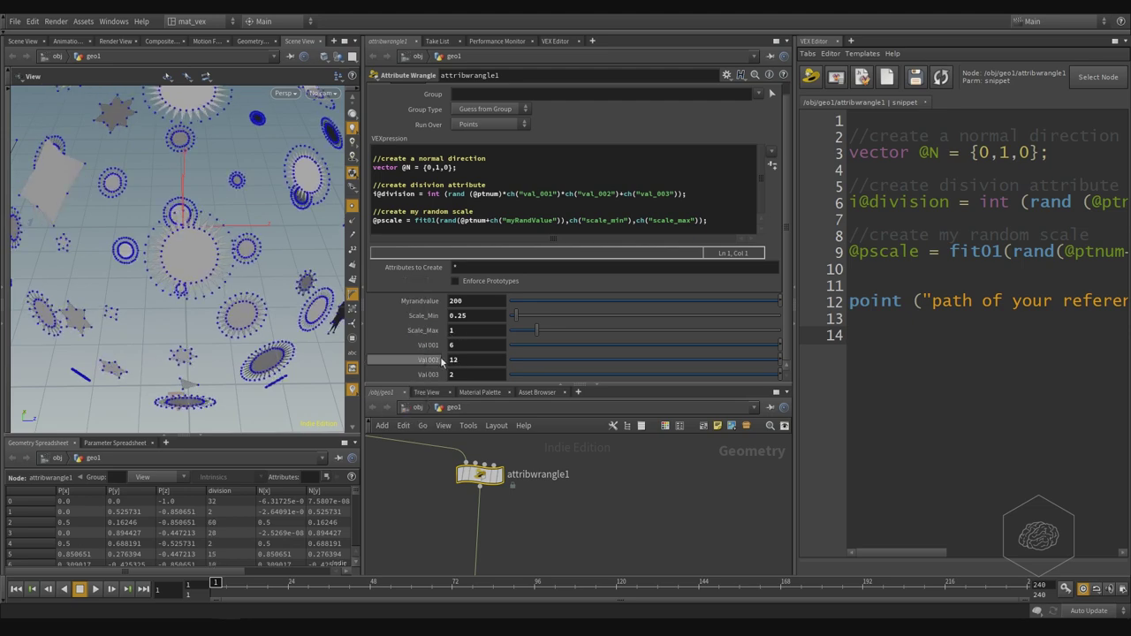
pyautogui.moveTo(430, 373)
pyautogui.mouseDown(button='middle')
pyautogui.moveTo(610, 367)
pyautogui.moveTo(548, 368)
pyautogui.mouseUp(button='middle')
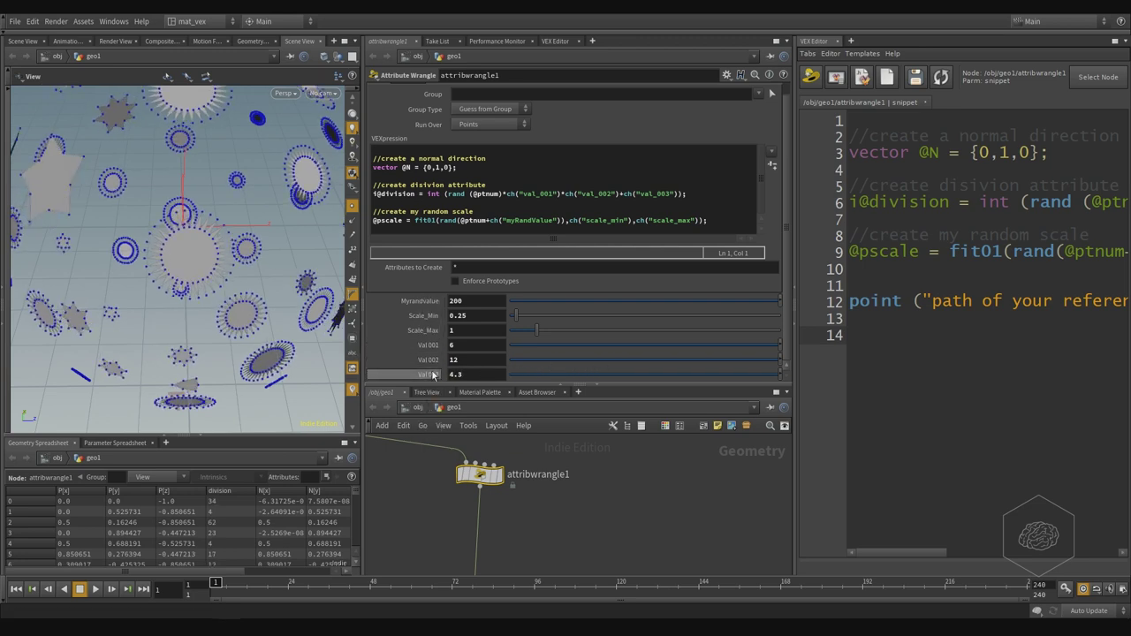
pyautogui.moveTo(430, 374)
pyautogui.mouseDown(button='middle')
pyautogui.moveTo(480, 374)
pyautogui.moveTo(462, 373)
pyautogui.mouseUp(button='middle')
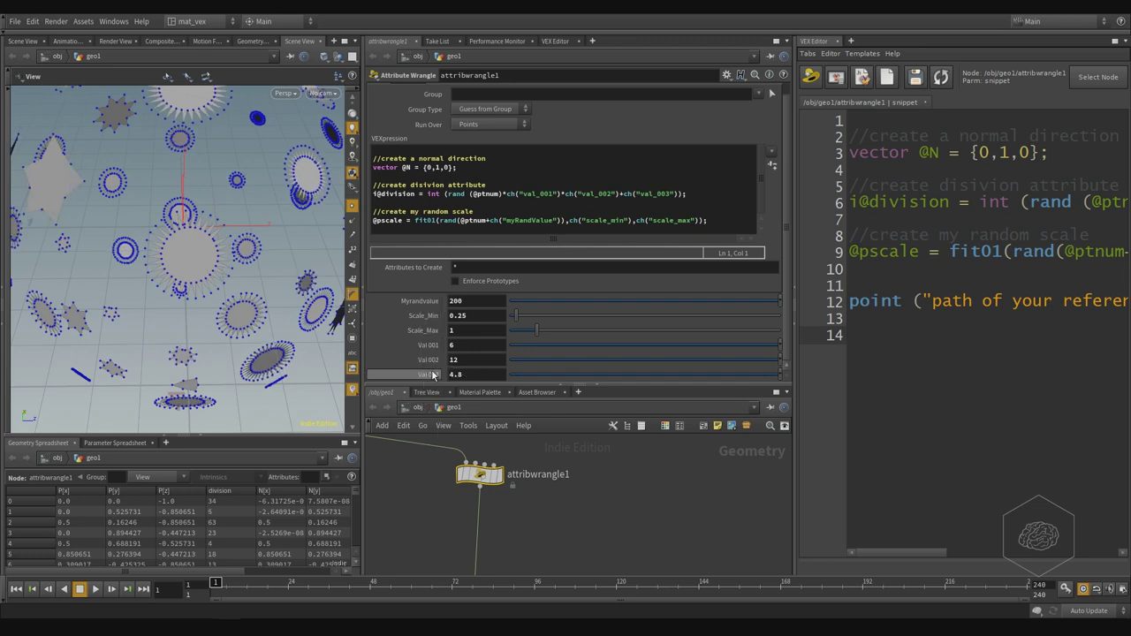
# - Remove a stray character from the channel call in the division line
pyautogui.click(581, 193)
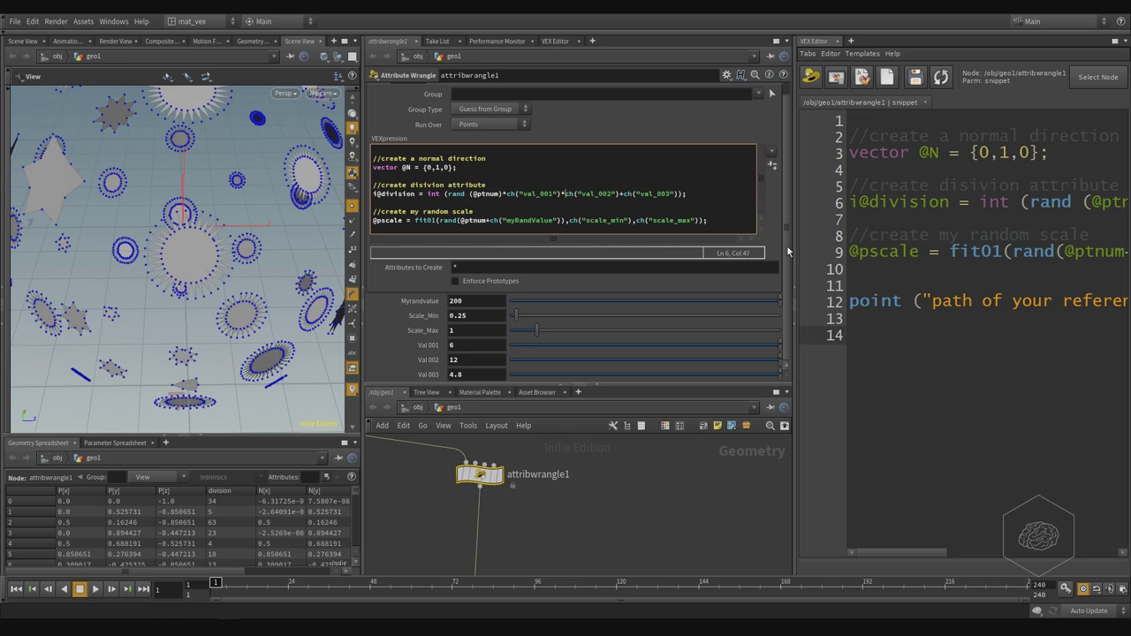
pyautogui.write('i')
pyautogui.press('BackSpace')
# - Open attribwrangle1's Edit Parameter Interface and review the Myrandvalue, Val 003 and Val 002 settings
pyautogui.click(727, 75)
pyautogui.click(760, 87)
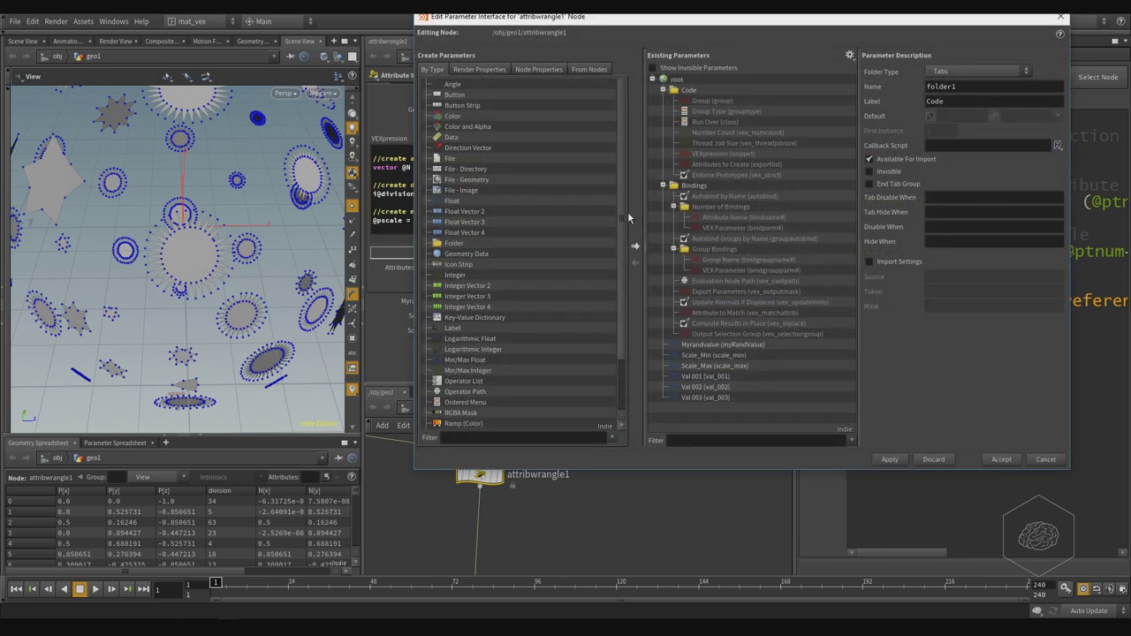
pyautogui.moveTo(631, 23); pyautogui.dragTo(624, 92)
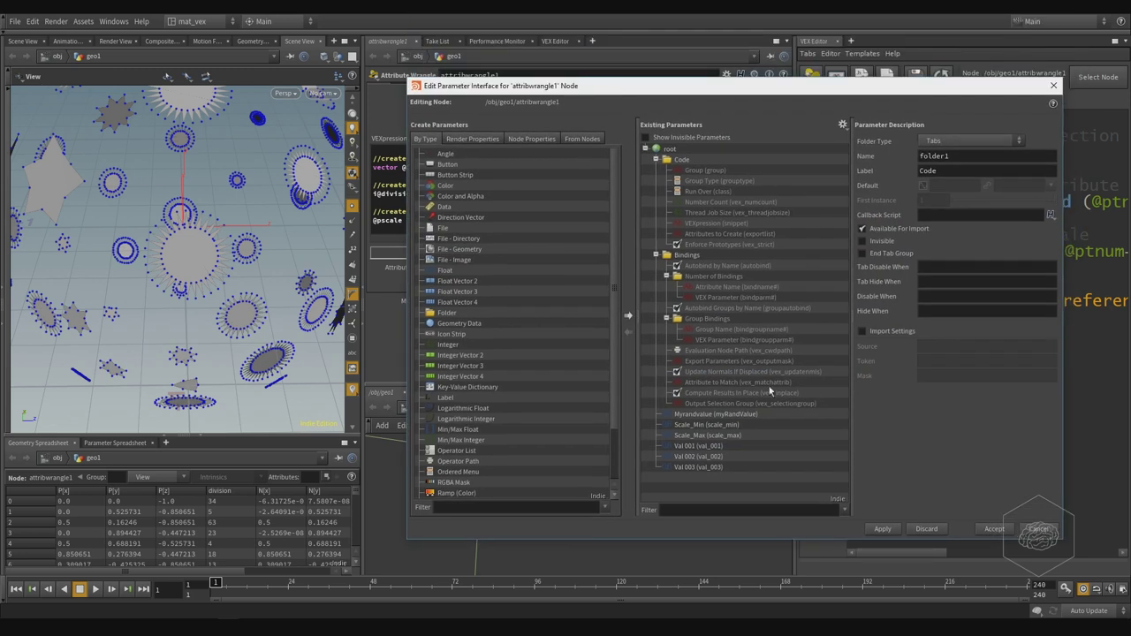
pyautogui.click(717, 415)
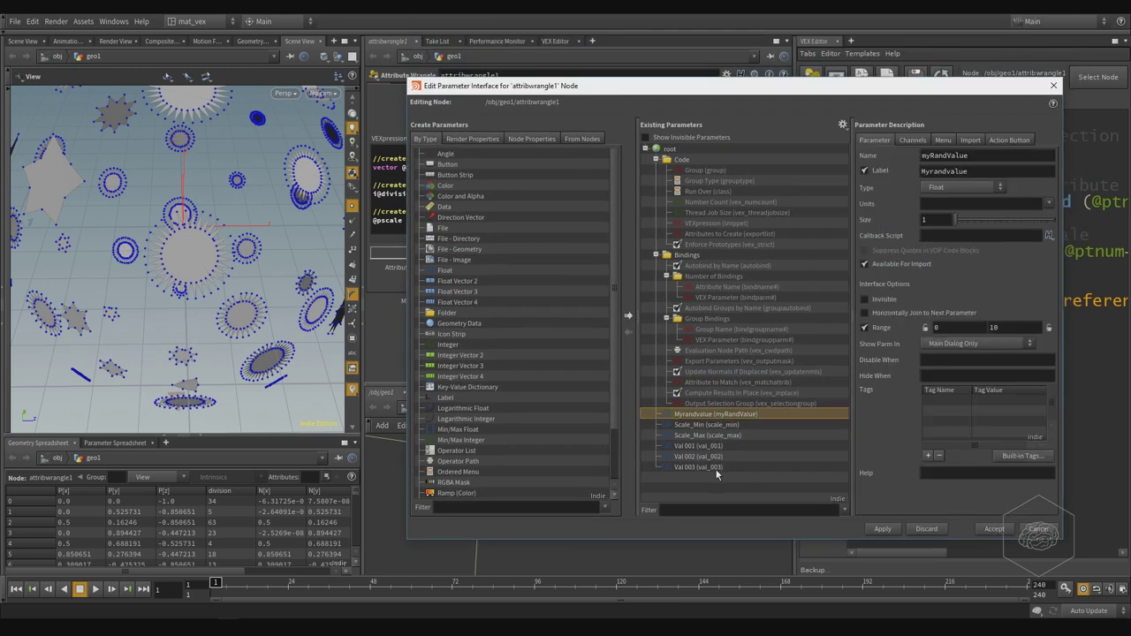
pyautogui.click(721, 467)
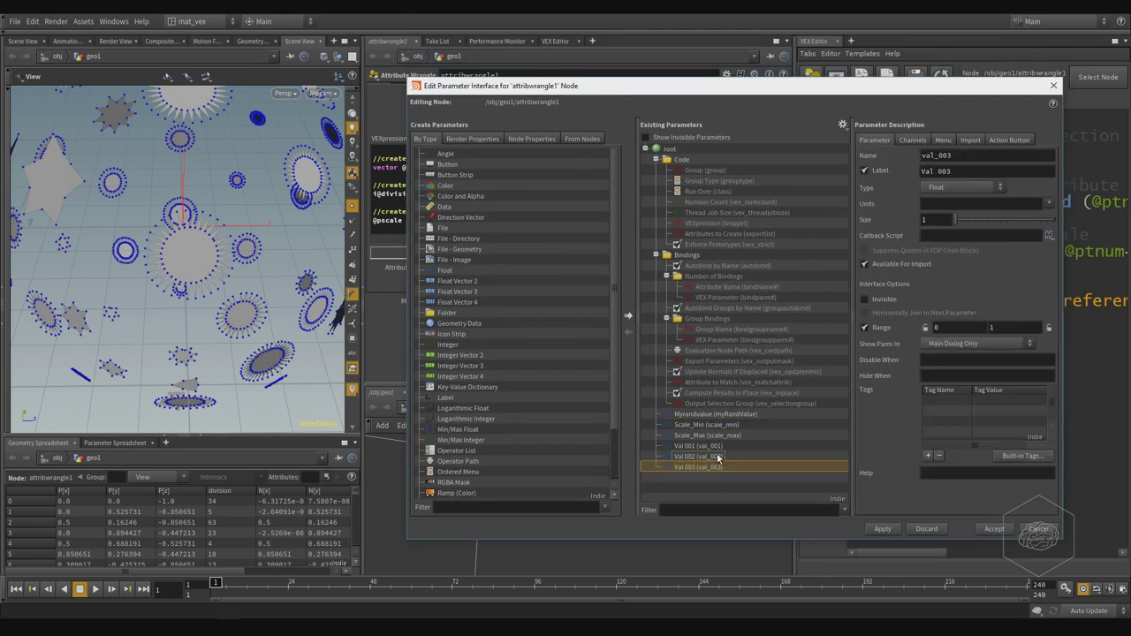
pyautogui.click(718, 457)
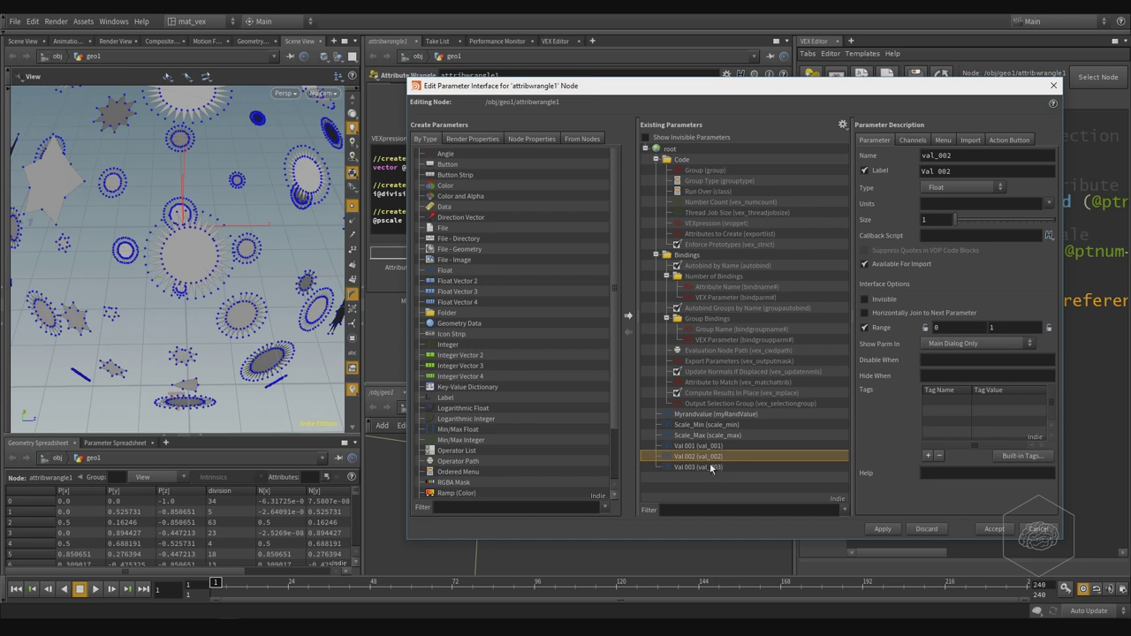
# - Change Val 001, Val 002 and Val 003 to Integer type and accept
pyautogui.click(714, 447)
pyautogui.click(981, 187)
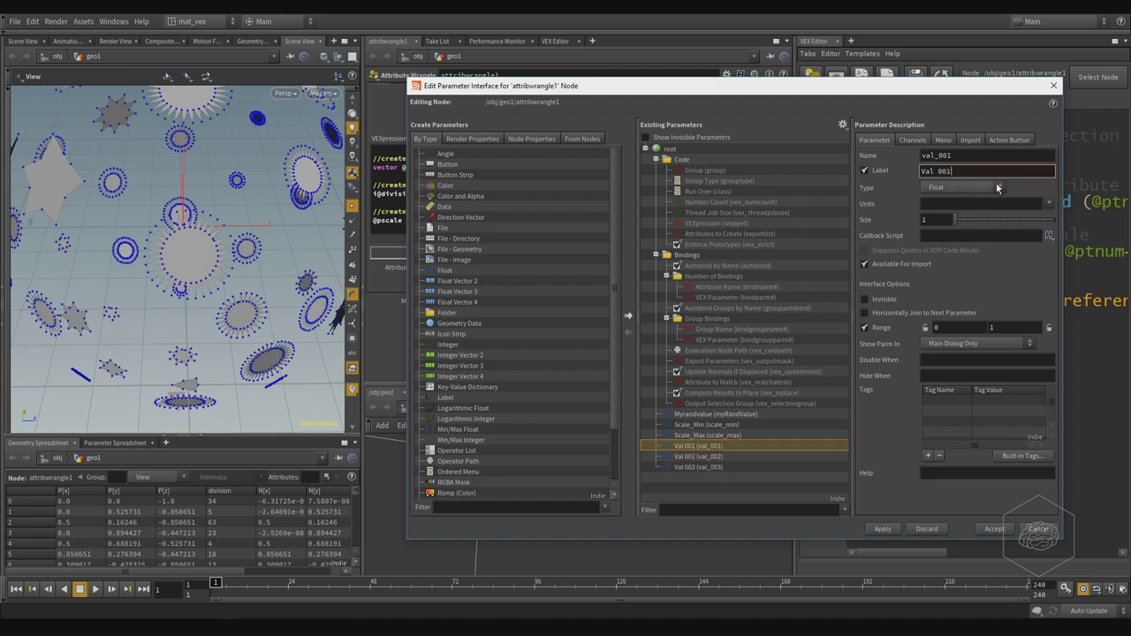
pyautogui.click(939, 411)
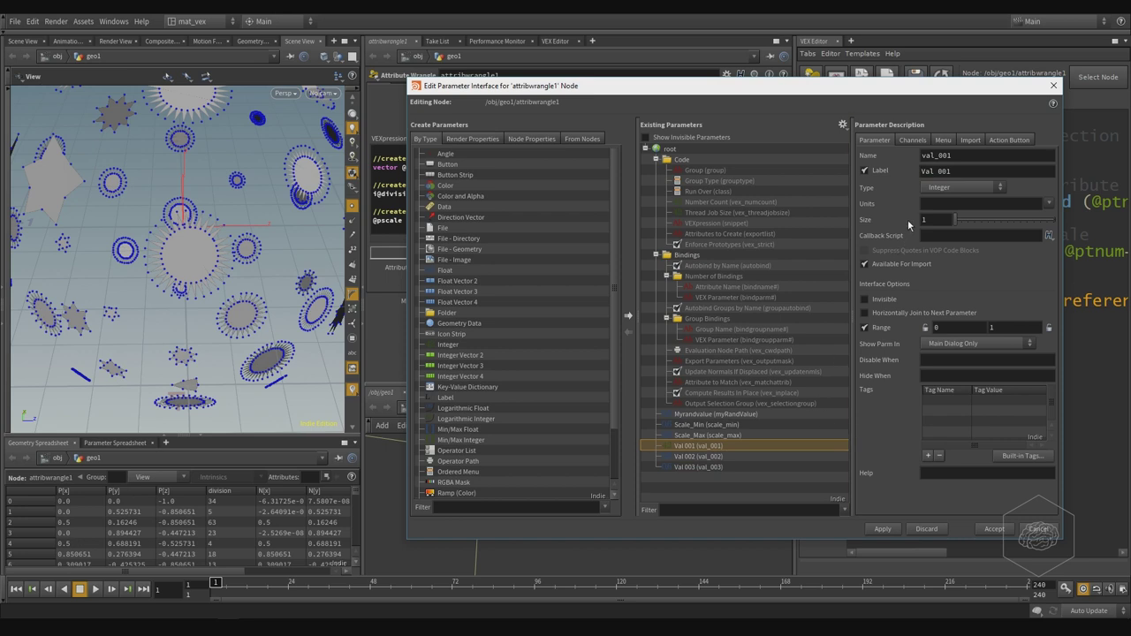
pyautogui.click(721, 456)
pyautogui.click(961, 187)
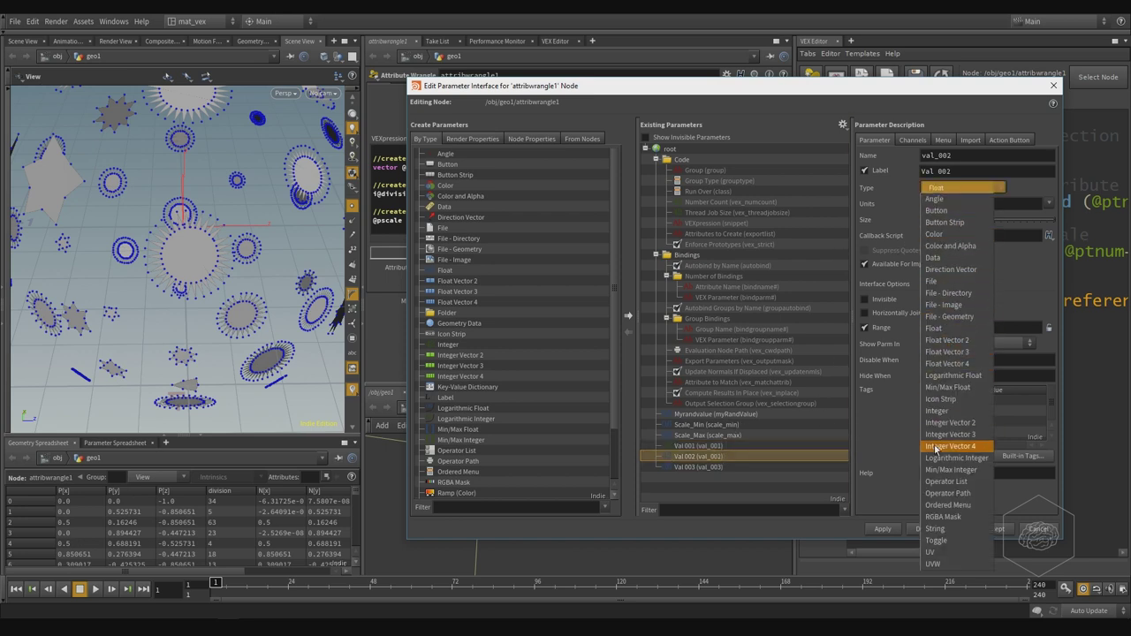
pyautogui.click(937, 411)
pyautogui.click(698, 467)
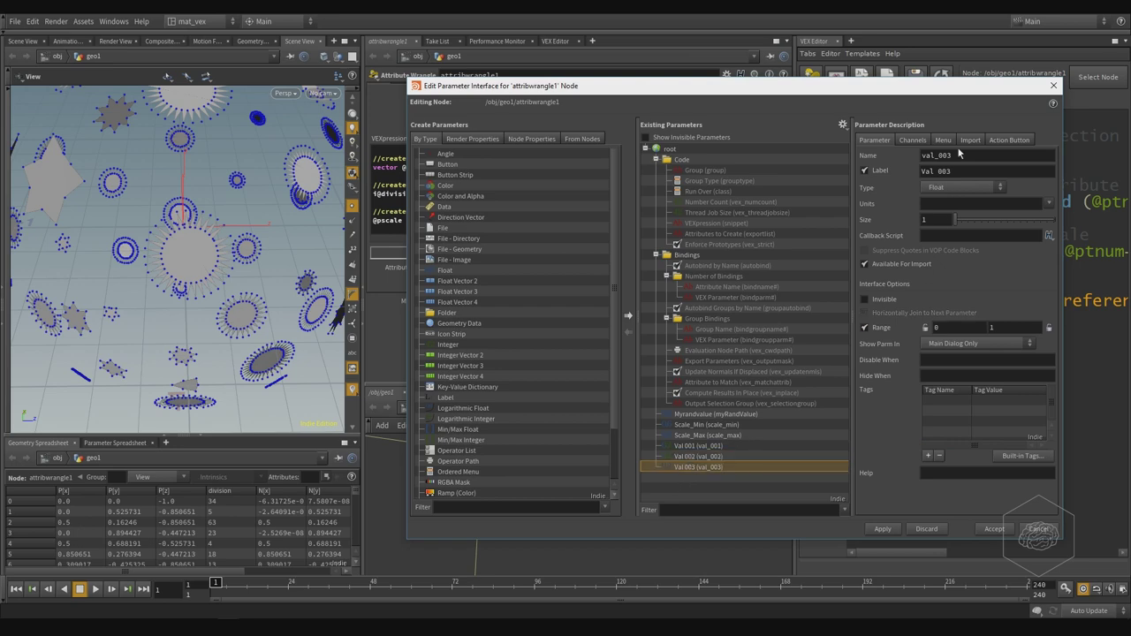
pyautogui.click(937, 193)
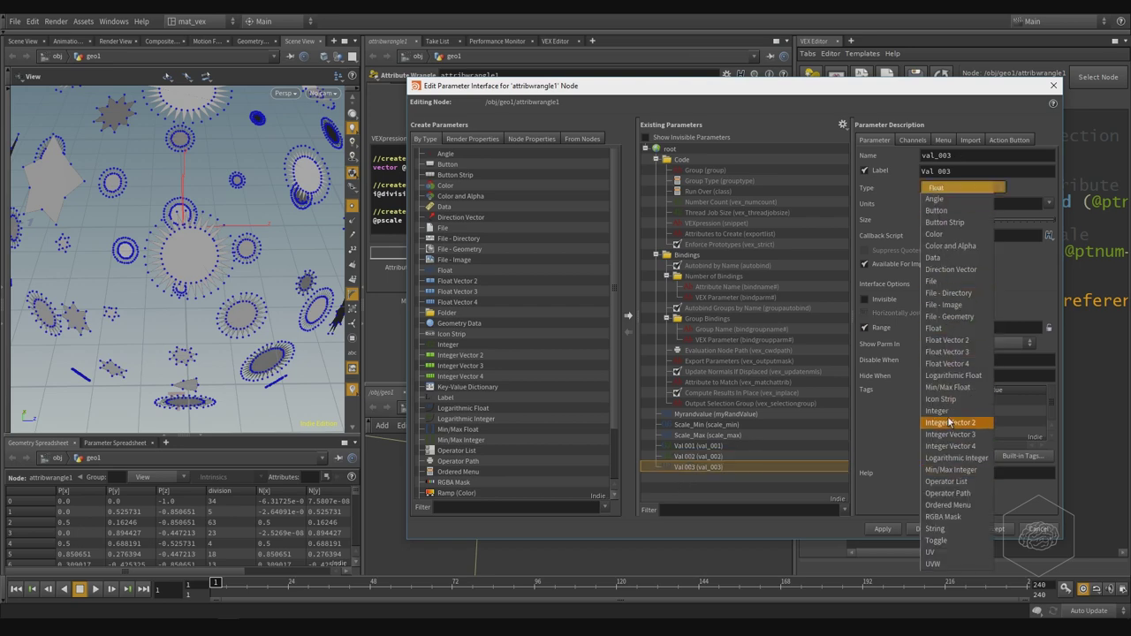
pyautogui.click(963, 422)
pyautogui.click(880, 529)
# - Confirm the interface changes, drop Val 002 to 0, then type 2 into it
pyautogui.click(998, 531)
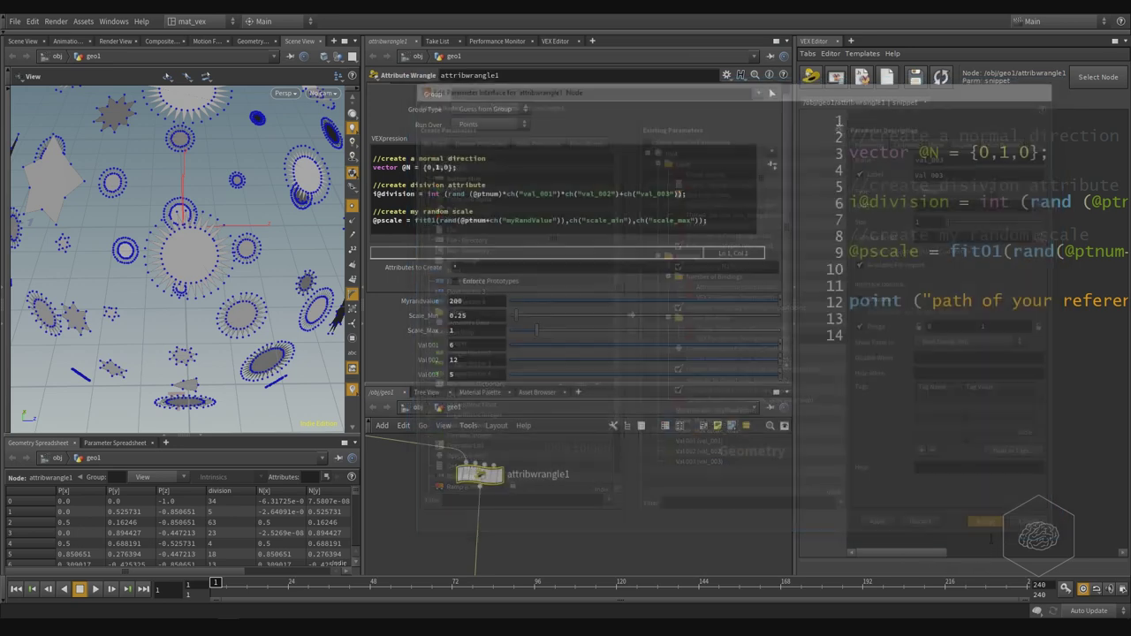
pyautogui.moveTo(521, 360); pyautogui.dragTo(555, 360)
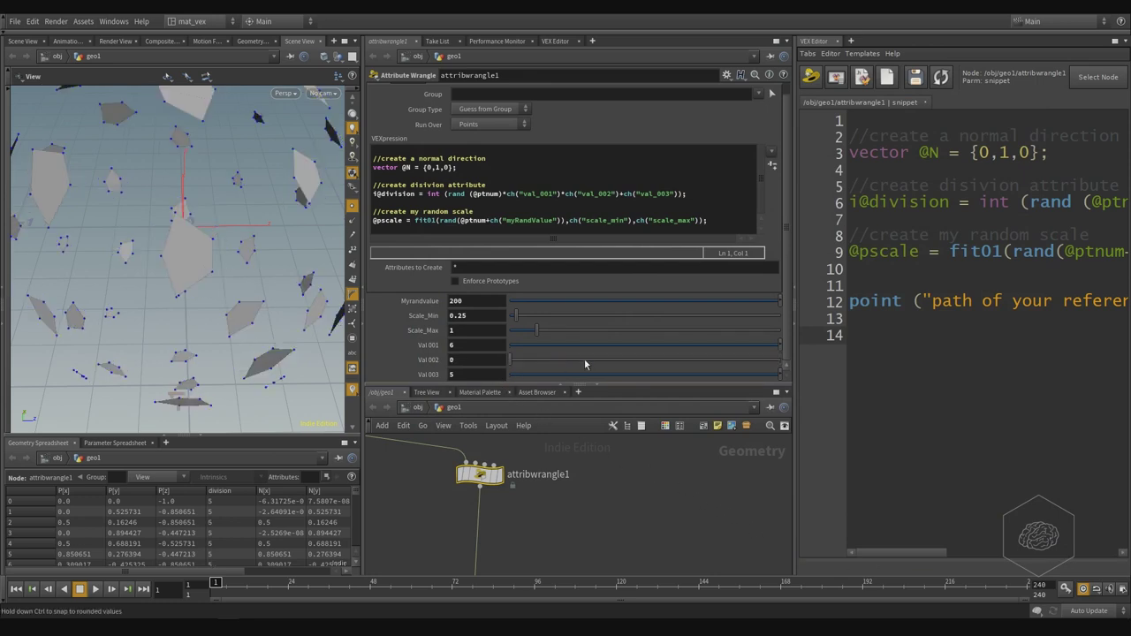
pyautogui.click(495, 360)
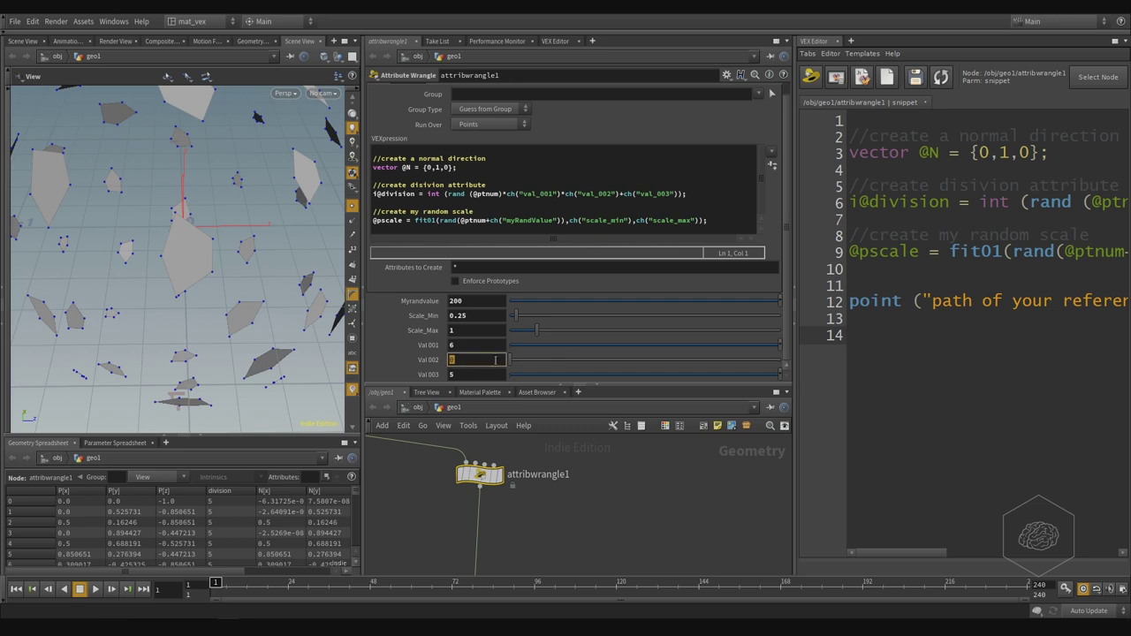
pyautogui.write('2')
pyautogui.press('Return')
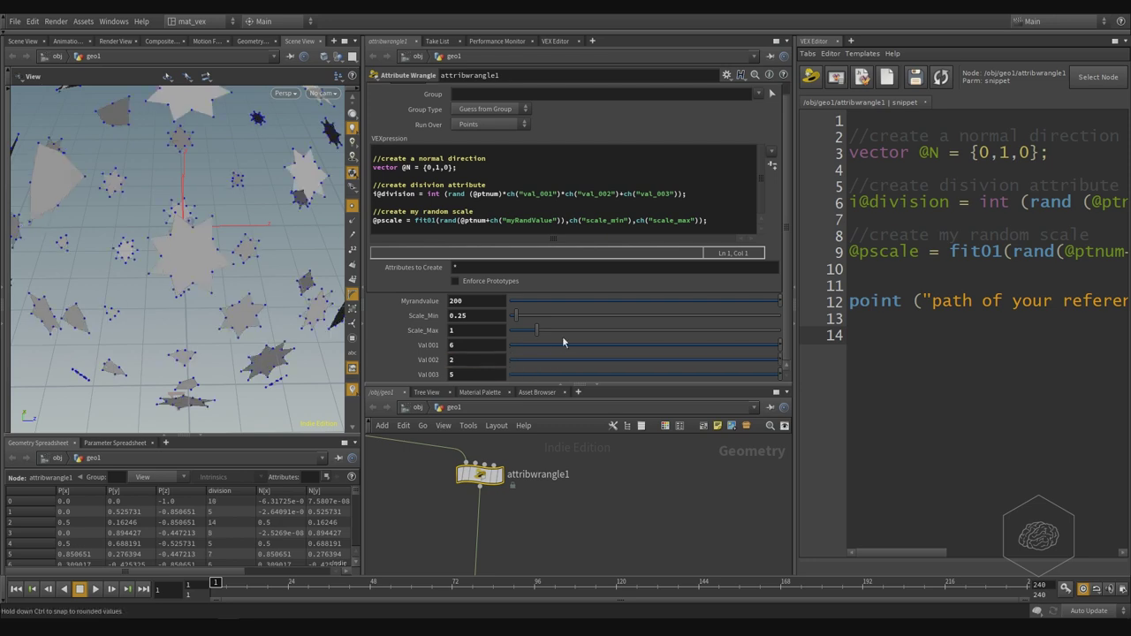
pyautogui.click(470, 363)
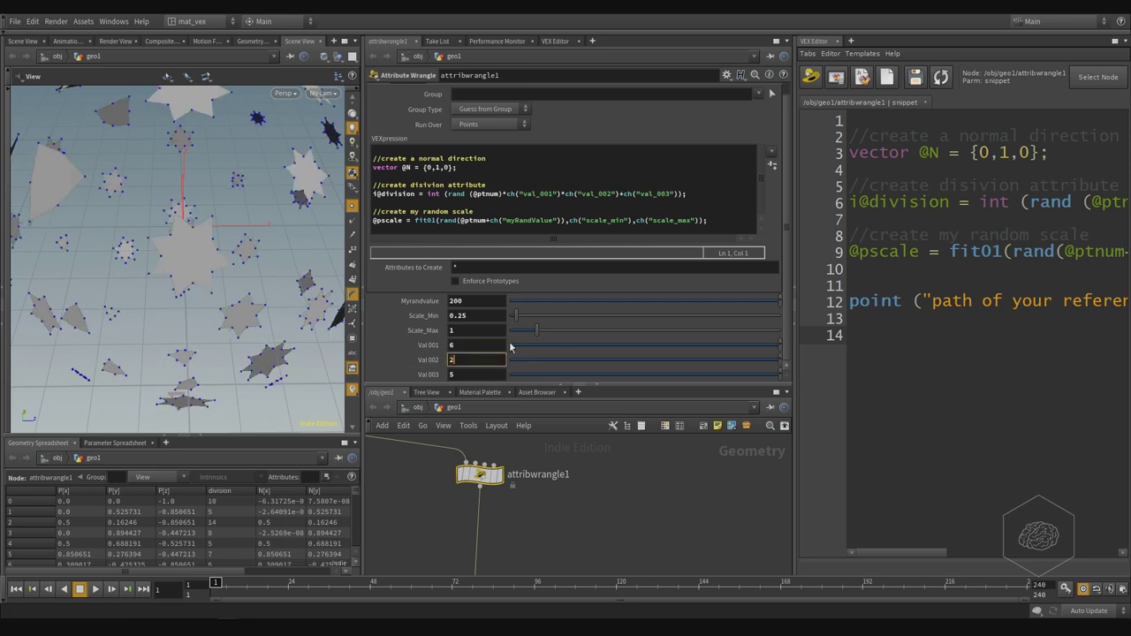
# - In Edit Parameter Interface, give Val 001, Val 002 and Val 003 a 3–1000 range, then accept
pyautogui.click(727, 75)
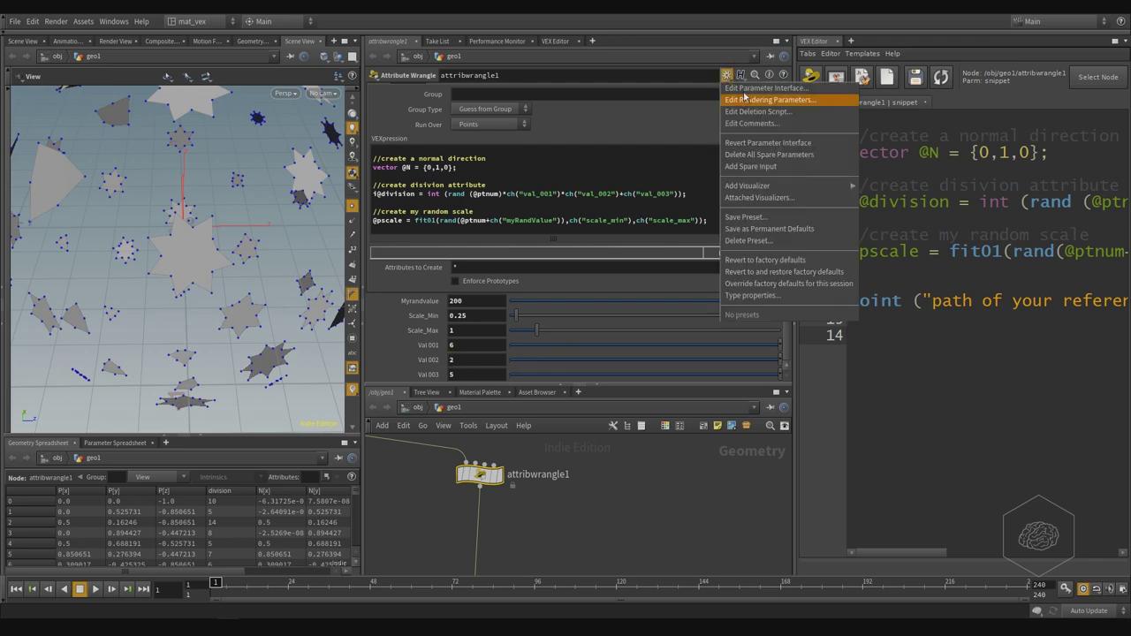
pyautogui.click(757, 94)
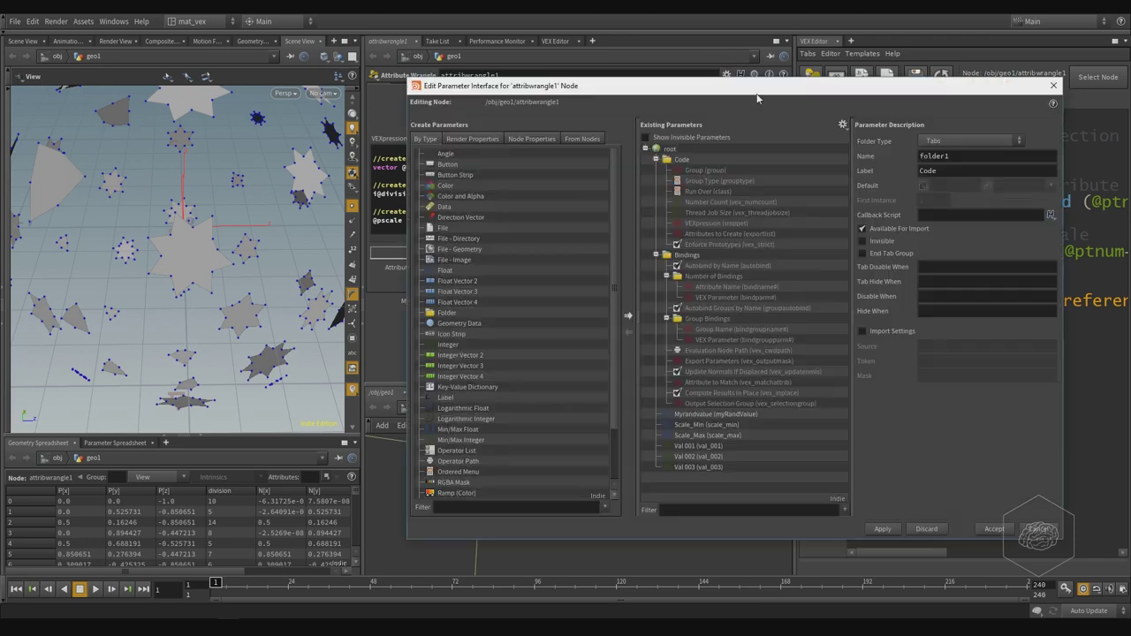
pyautogui.click(697, 446)
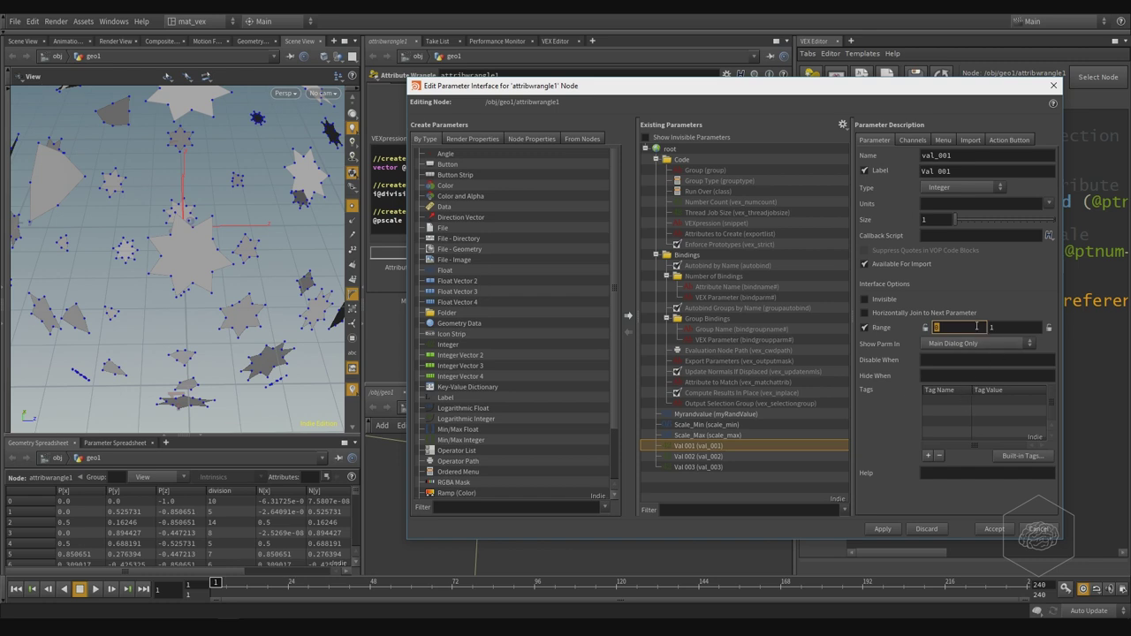
pyautogui.press('Tab')
pyautogui.press('Return')
pyautogui.click(720, 456)
pyautogui.click(928, 327)
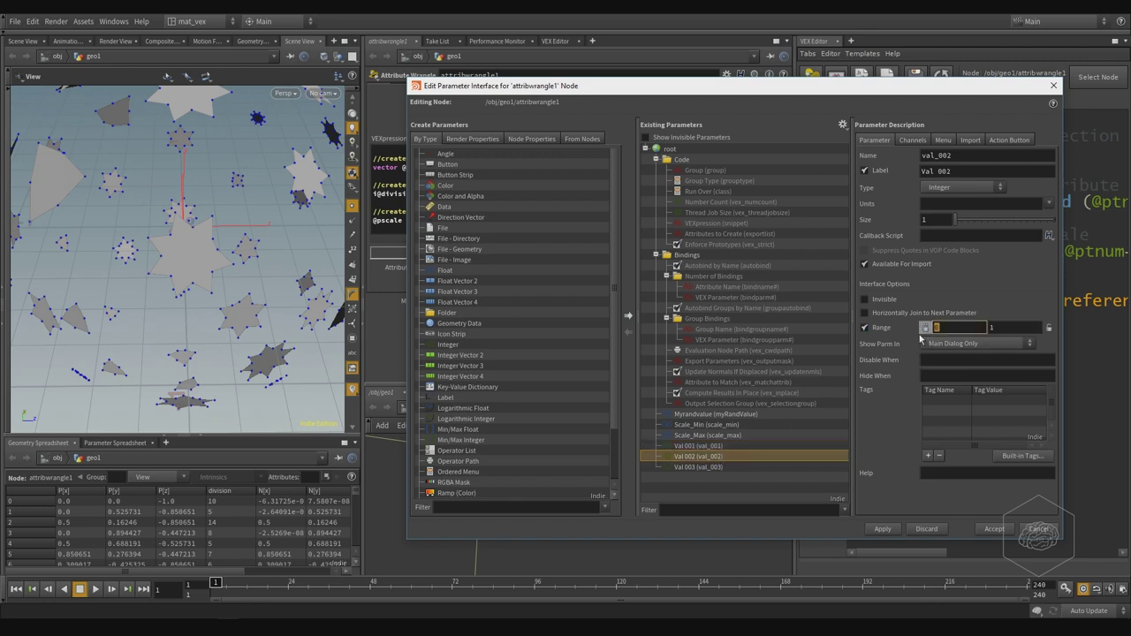
pyautogui.write('3')
pyautogui.press('Tab')
pyautogui.write('000')
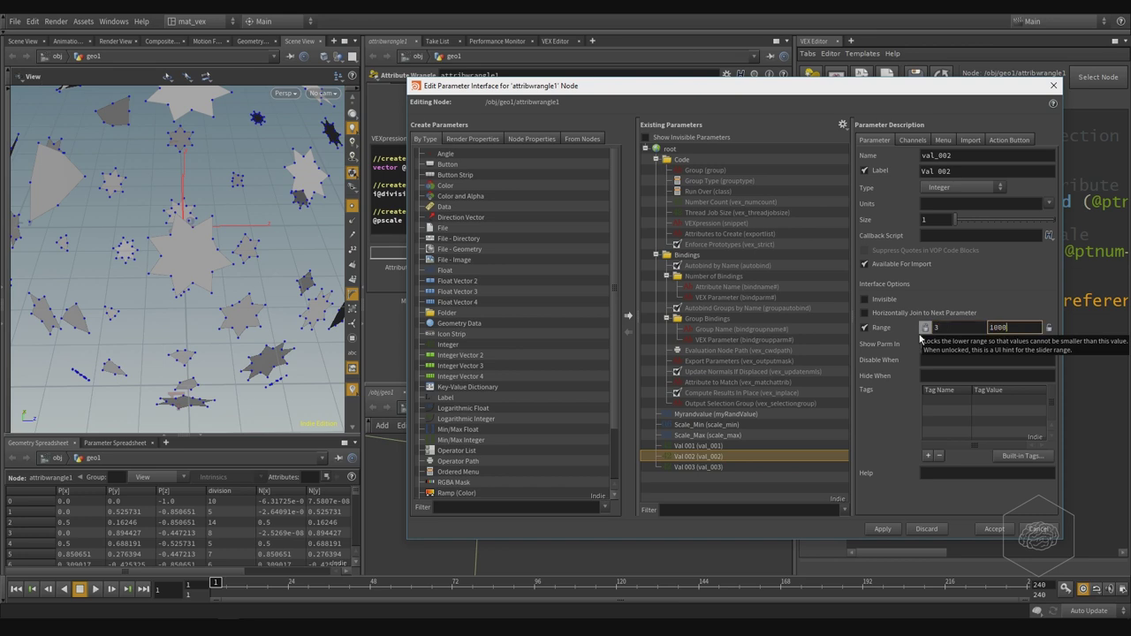
pyautogui.press('Return')
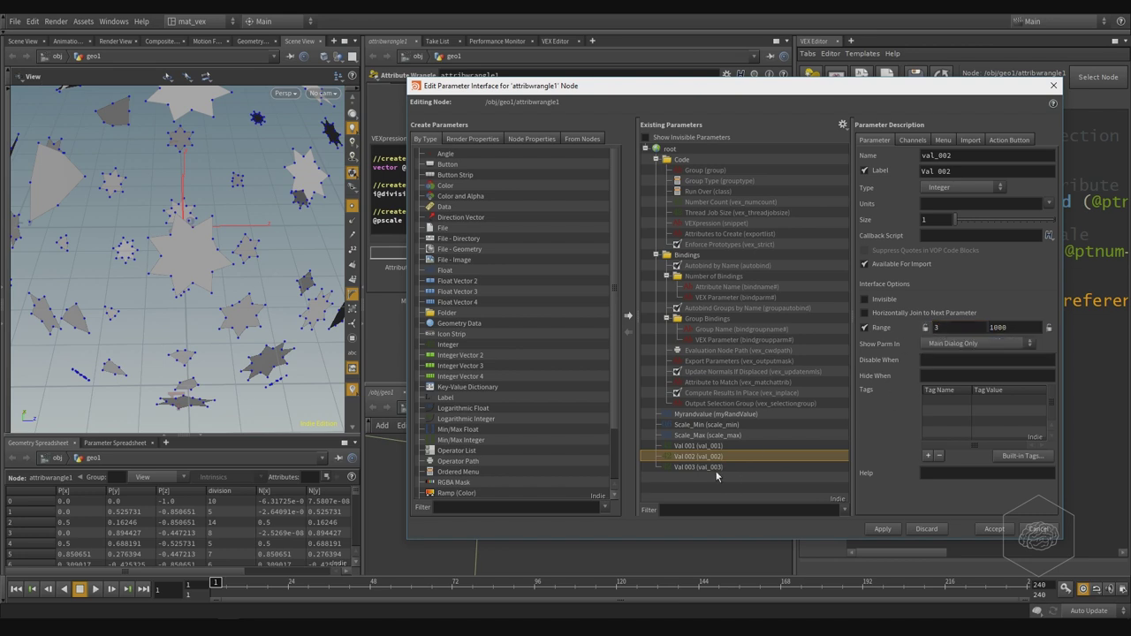
pyautogui.click(716, 469)
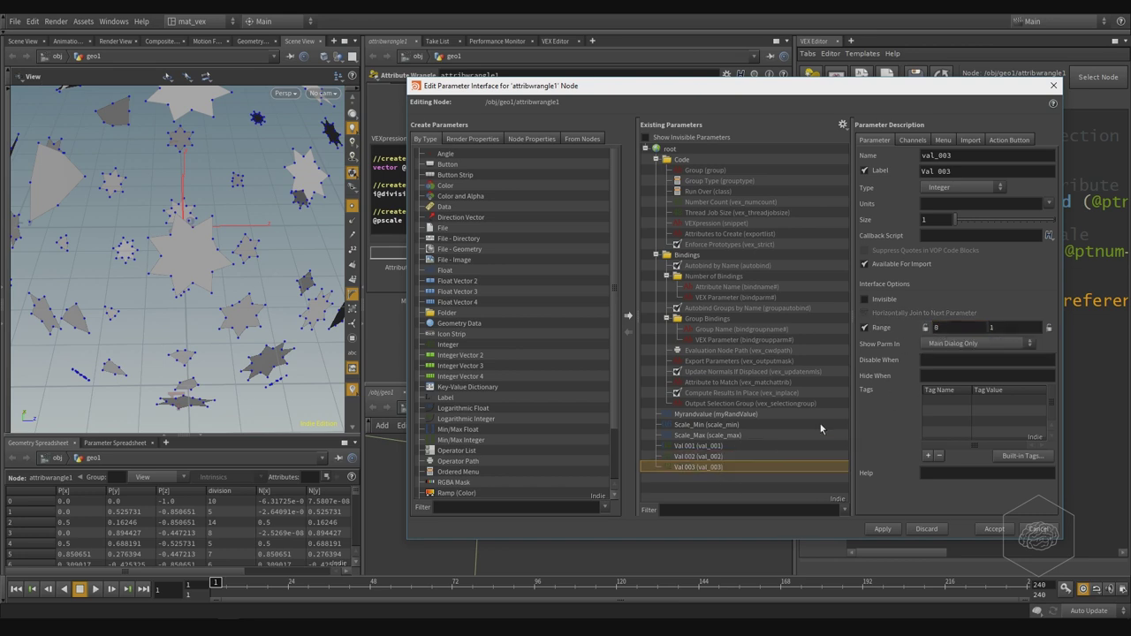
pyautogui.click(994, 528)
# - Drag Val 001 to 21, set Scale_Min 0.31 and Scale_Max 0.85, and enlarge the network pane
pyautogui.moveTo(491, 352); pyautogui.dragTo(94, 262, button='middle')
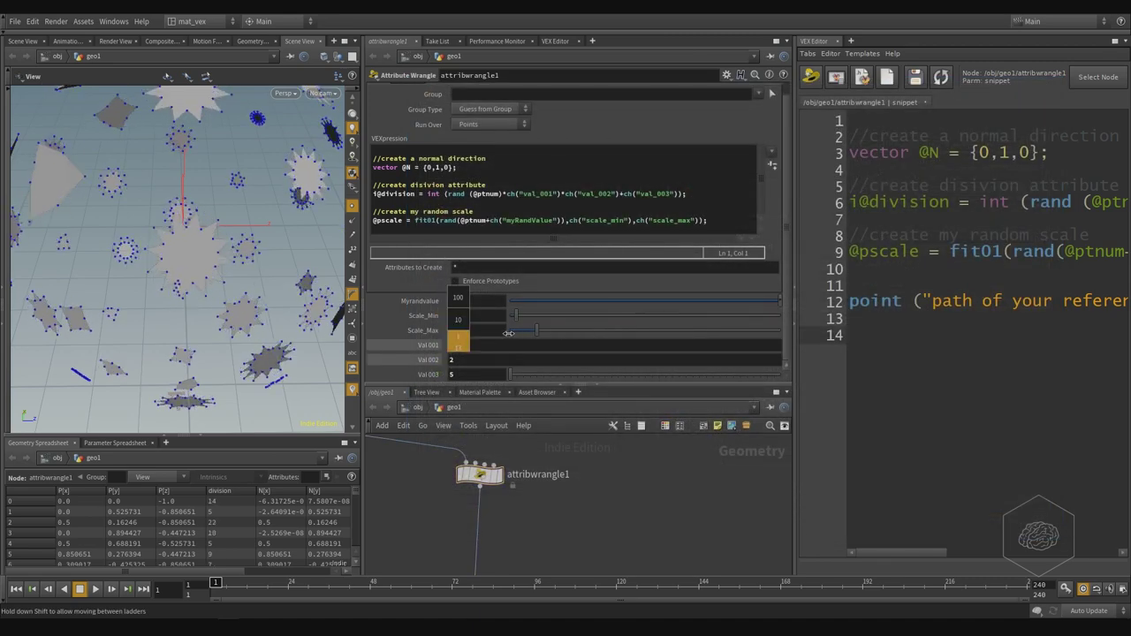
pyautogui.moveTo(95, 262)
pyautogui.mouseDown()
pyautogui.moveTo(245, 234)
pyautogui.moveTo(178, 248)
pyautogui.moveTo(205, 275)
pyautogui.mouseUp()
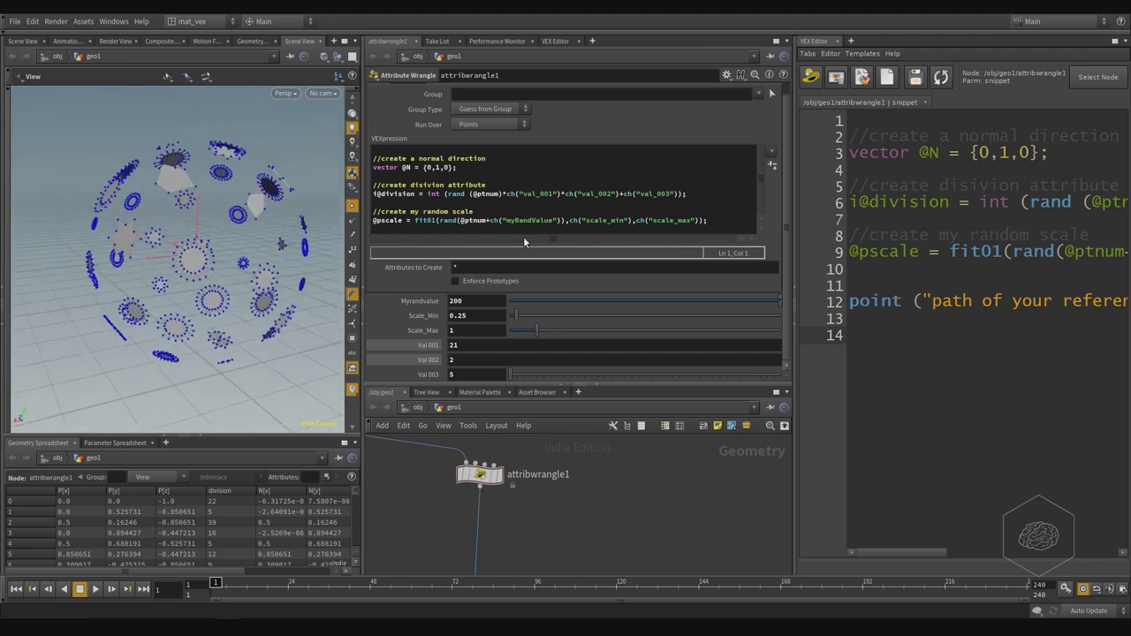
pyautogui.moveTo(517, 316)
pyautogui.mouseDown()
pyautogui.moveTo(543, 316)
pyautogui.moveTo(518, 318)
pyautogui.moveTo(532, 331)
pyautogui.mouseUp()
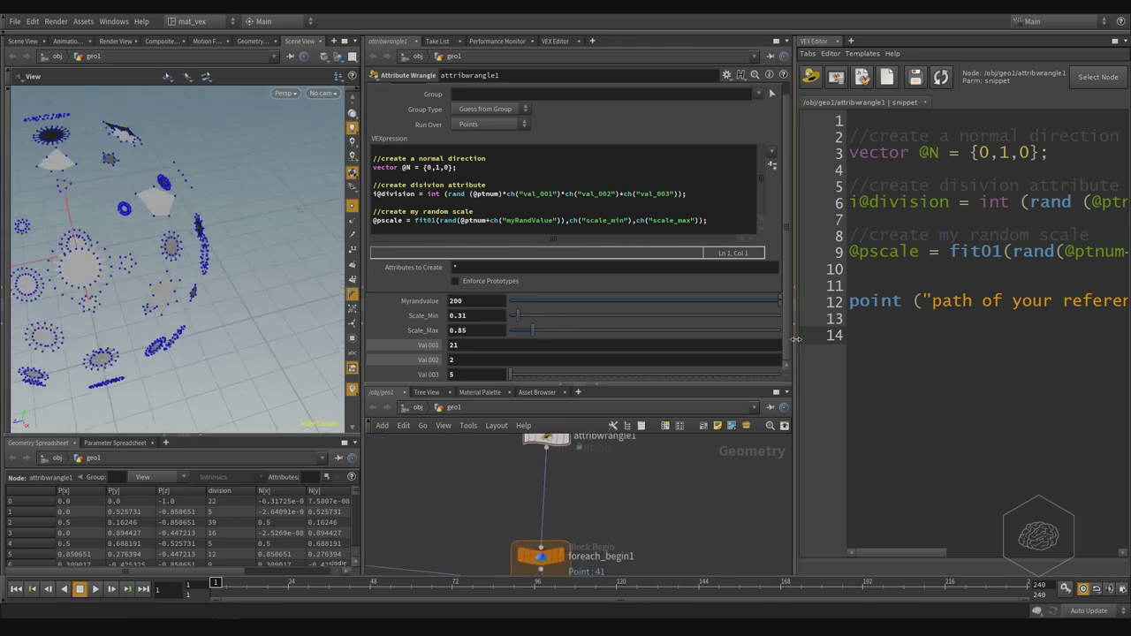
pyautogui.moveTo(752, 385); pyautogui.dragTo(759, 265)
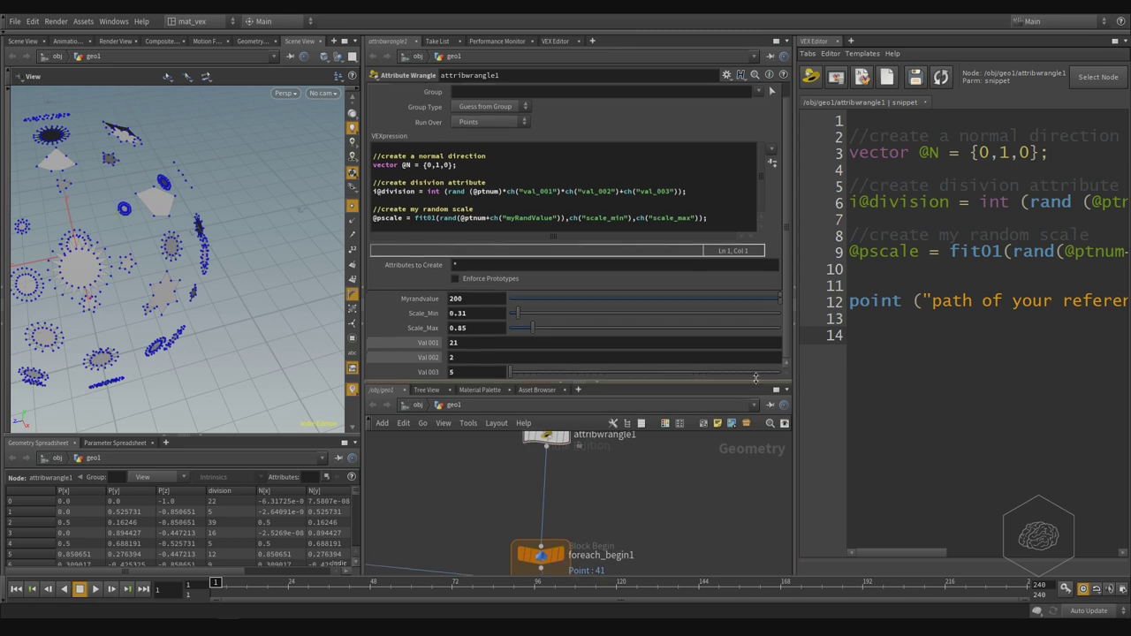
# - Zoom out and pan across the geo1 network, then select copytopoints1 to show its parameters
pyautogui.scroll(-5, 755, 418)
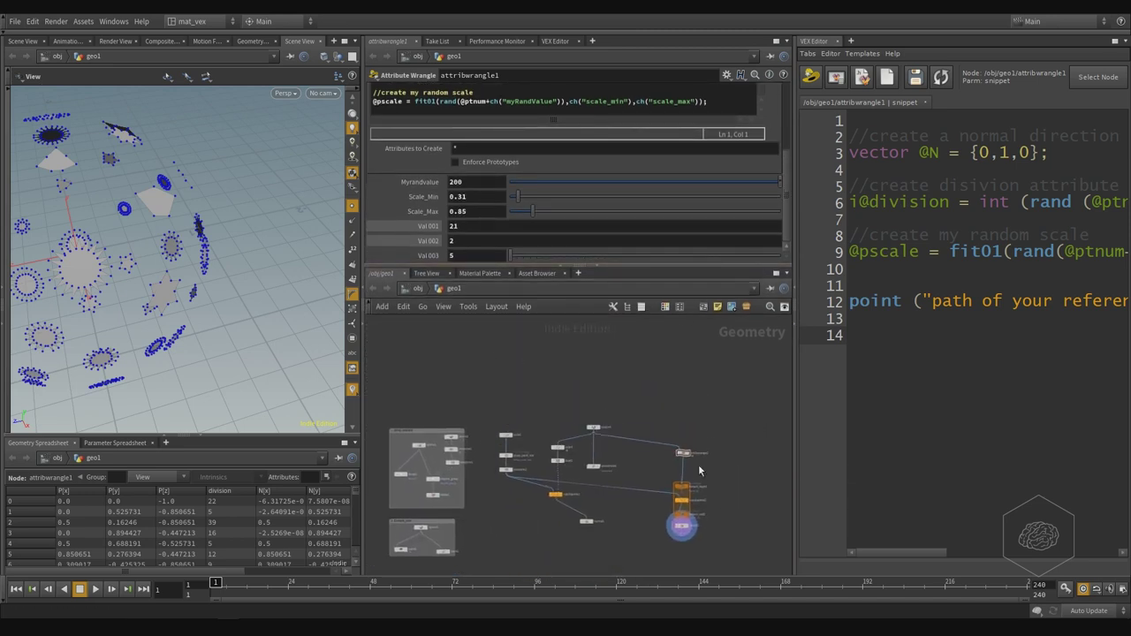
pyautogui.moveTo(710, 500); pyautogui.dragTo(703, 461, button='middle')
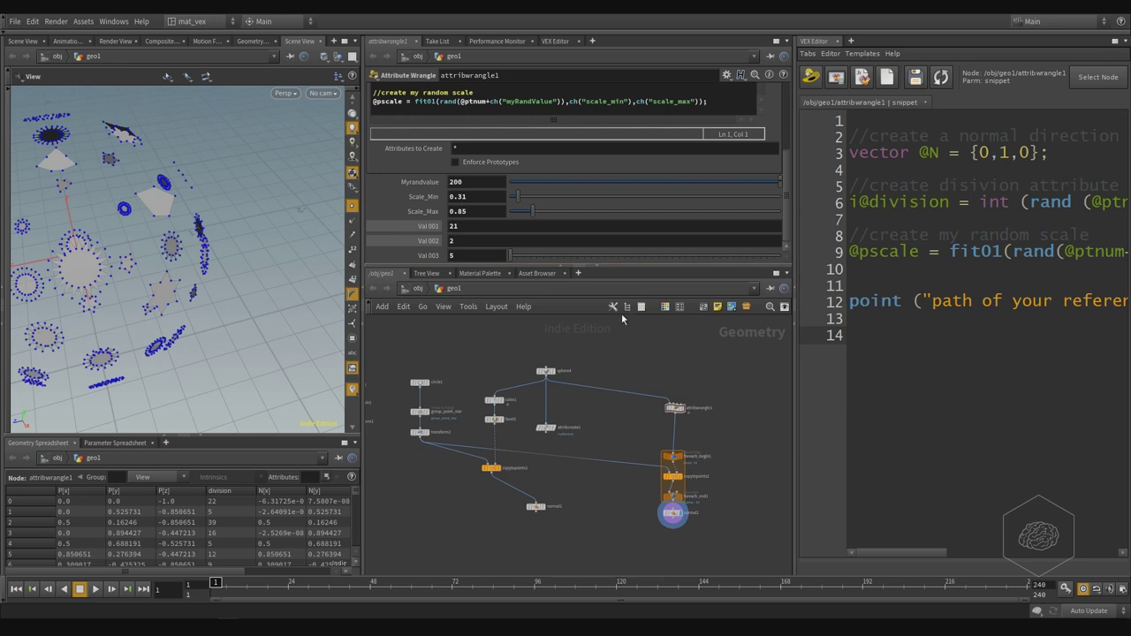
pyautogui.moveTo(723, 511); pyautogui.dragTo(713, 447, button='middle')
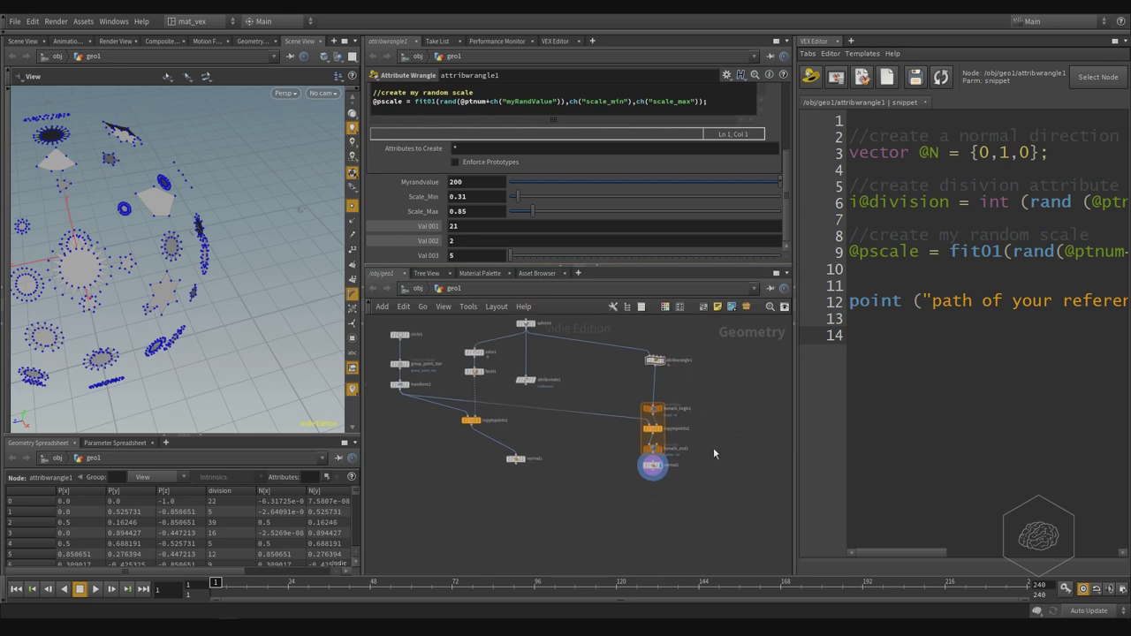
pyautogui.press('h')
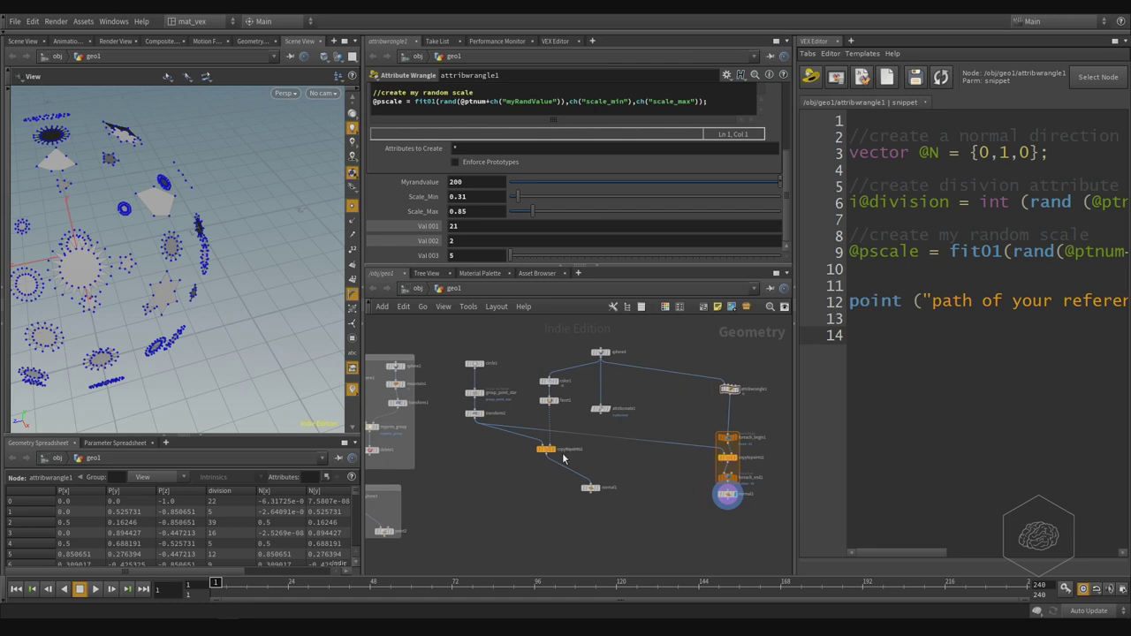
pyautogui.click(547, 449)
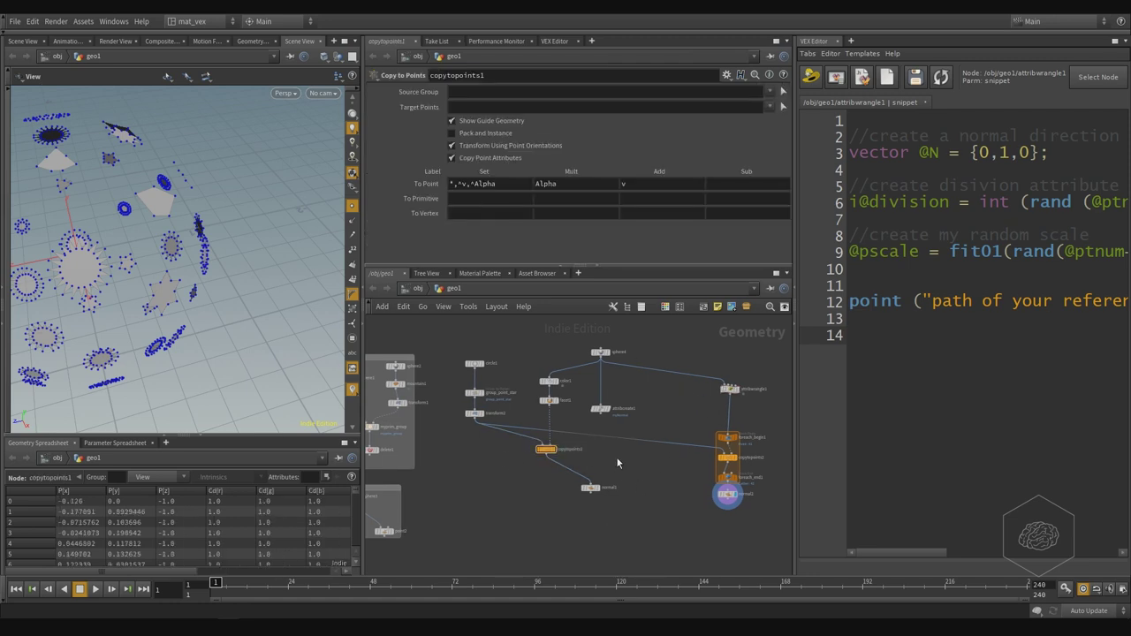